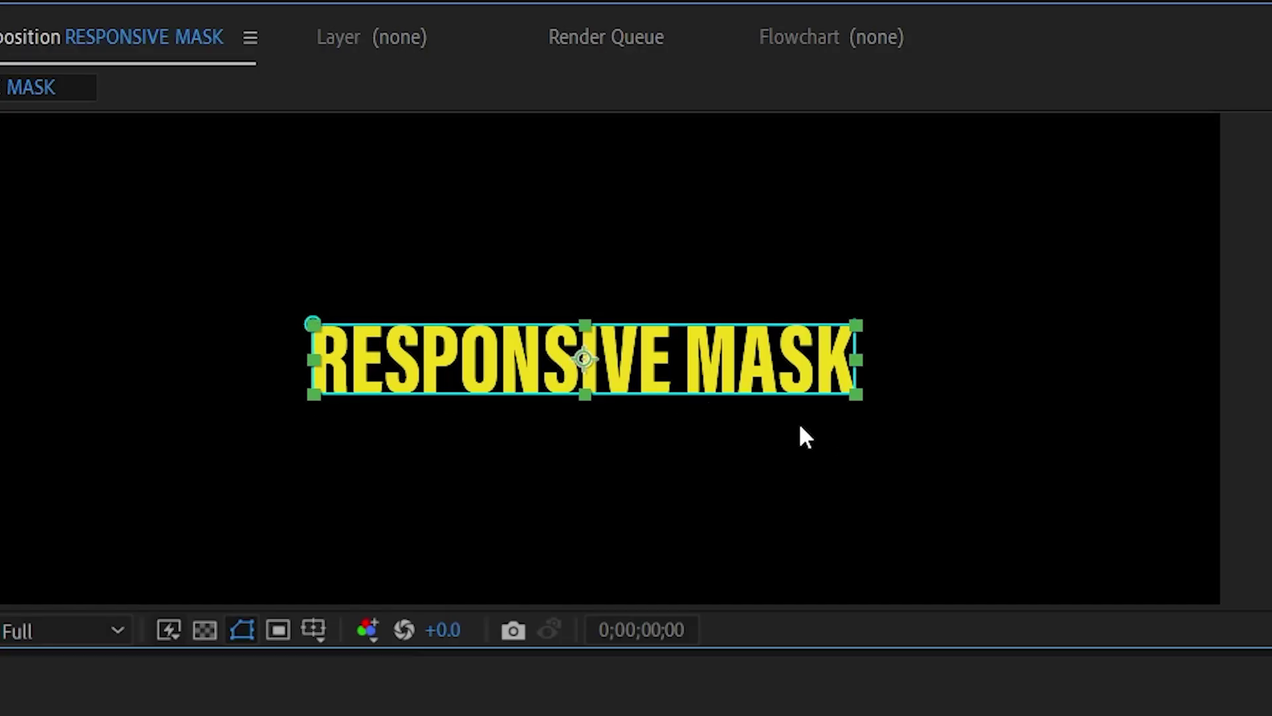
# Step: Try a larger font size on only the word MASK in the text layer
pyautogui.doubleClick(774, 382)
pyautogui.doubleClick(782, 374)
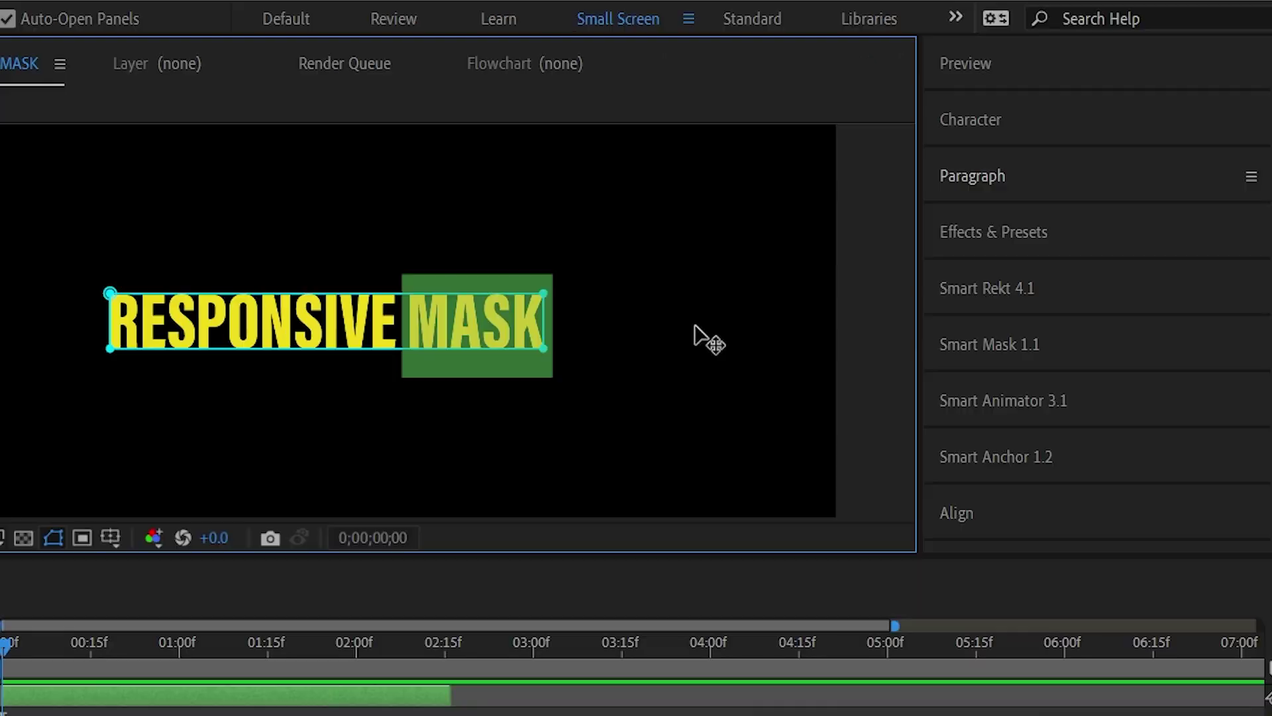
pyautogui.click(998, 119)
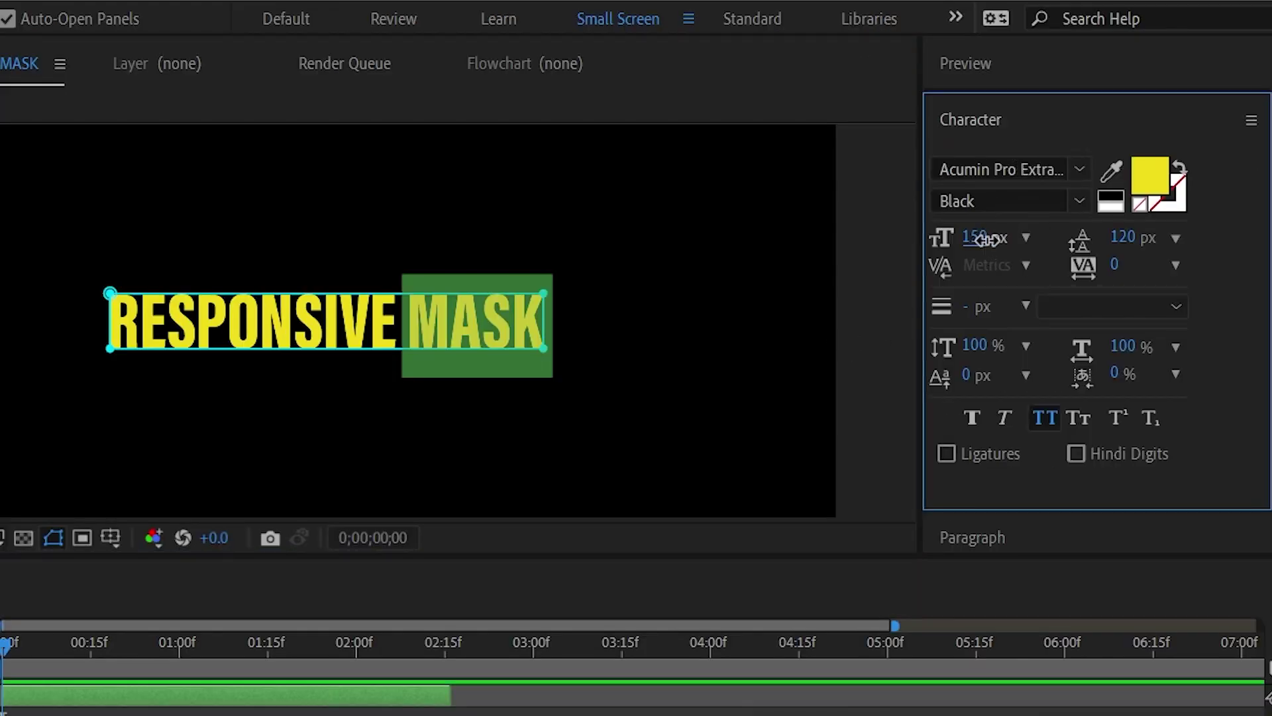
pyautogui.moveTo(988, 236); pyautogui.dragTo(1016, 243)
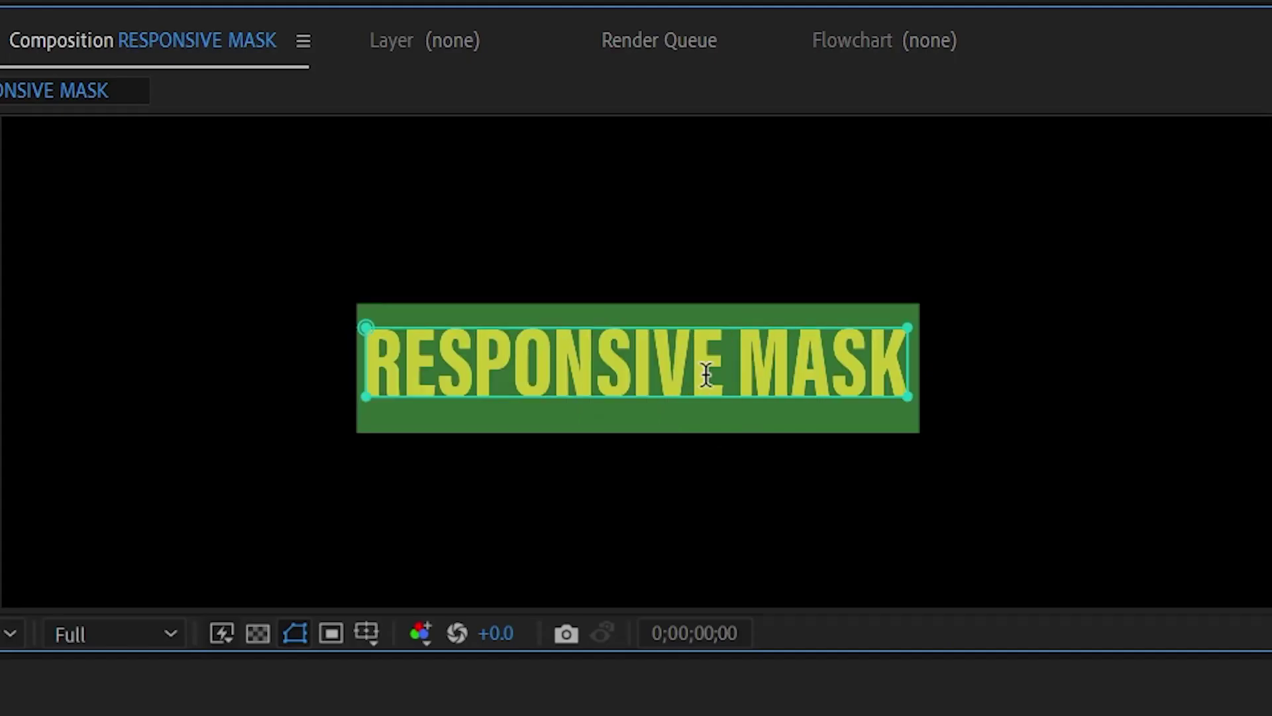
# Step: Replace the text layer's wording with ONE TWO THREE FOUR
pyautogui.write('ONE TWO TH')
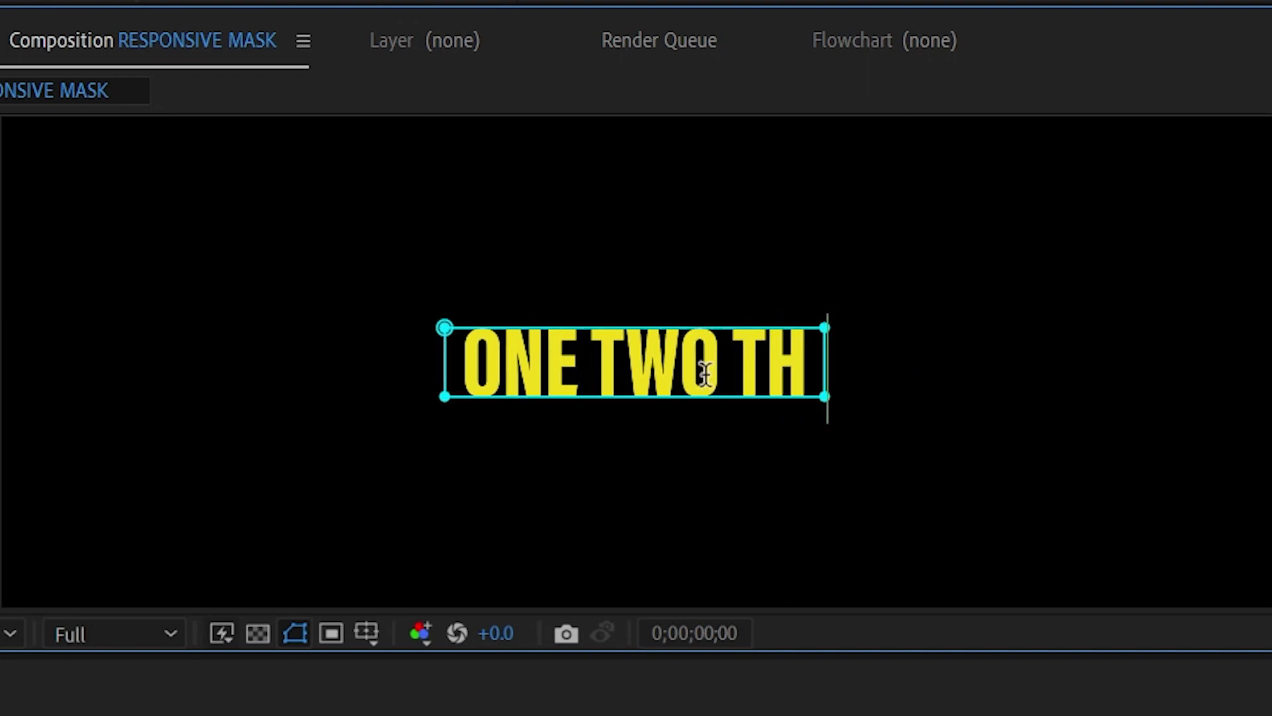
pyautogui.write('REE FOUR')
pyautogui.press('Escape')
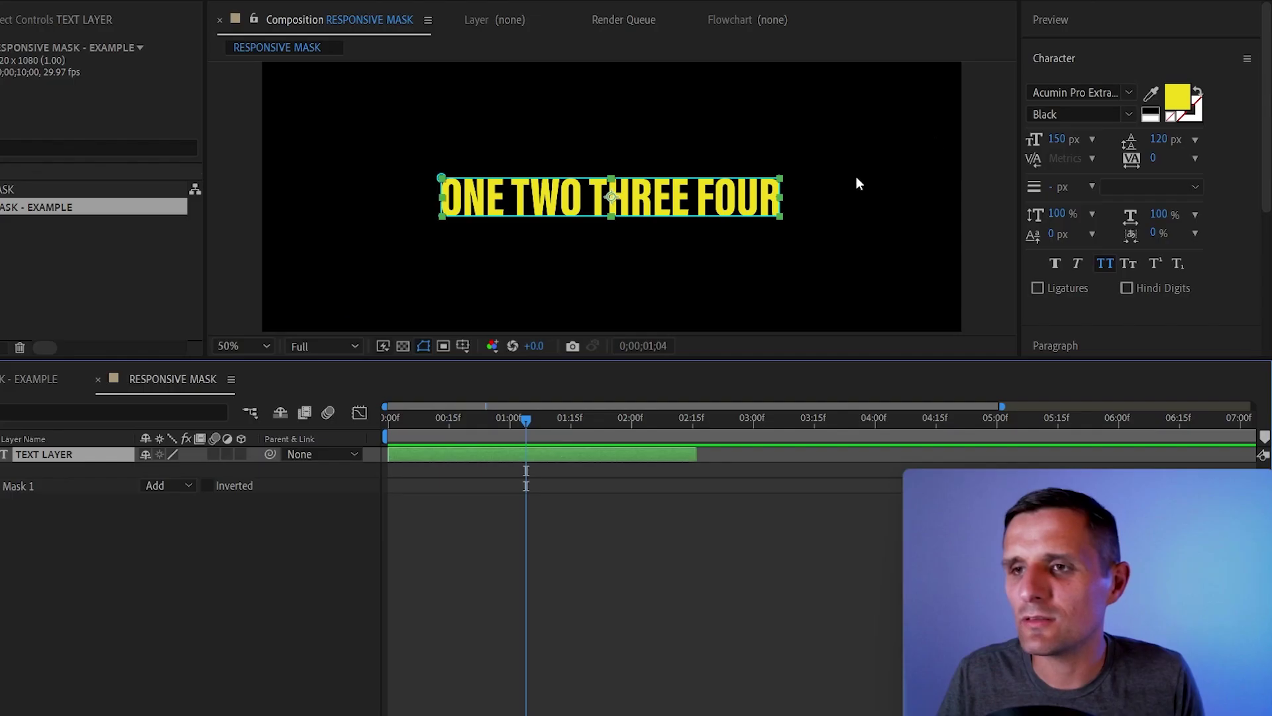
# Step: Apply a Smart Animator 3.1 animation to the text layer and preview it in the timeline
pyautogui.click(1060, 58)
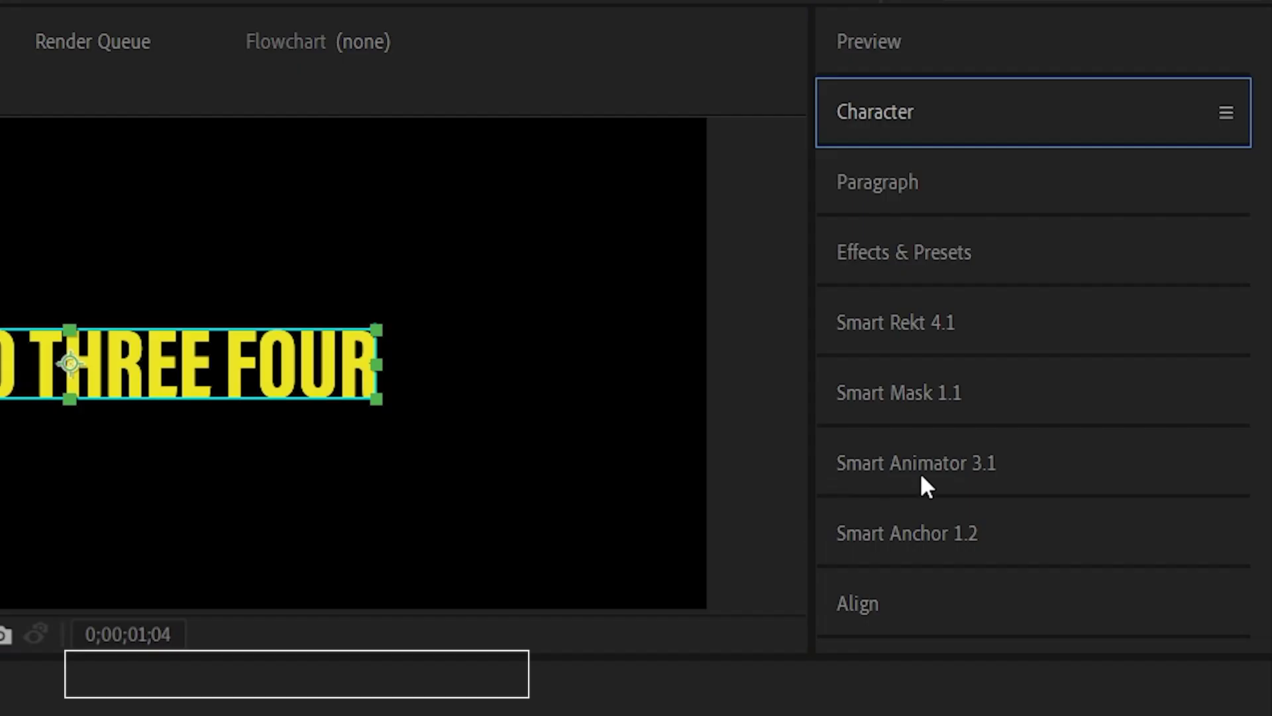
pyautogui.click(966, 469)
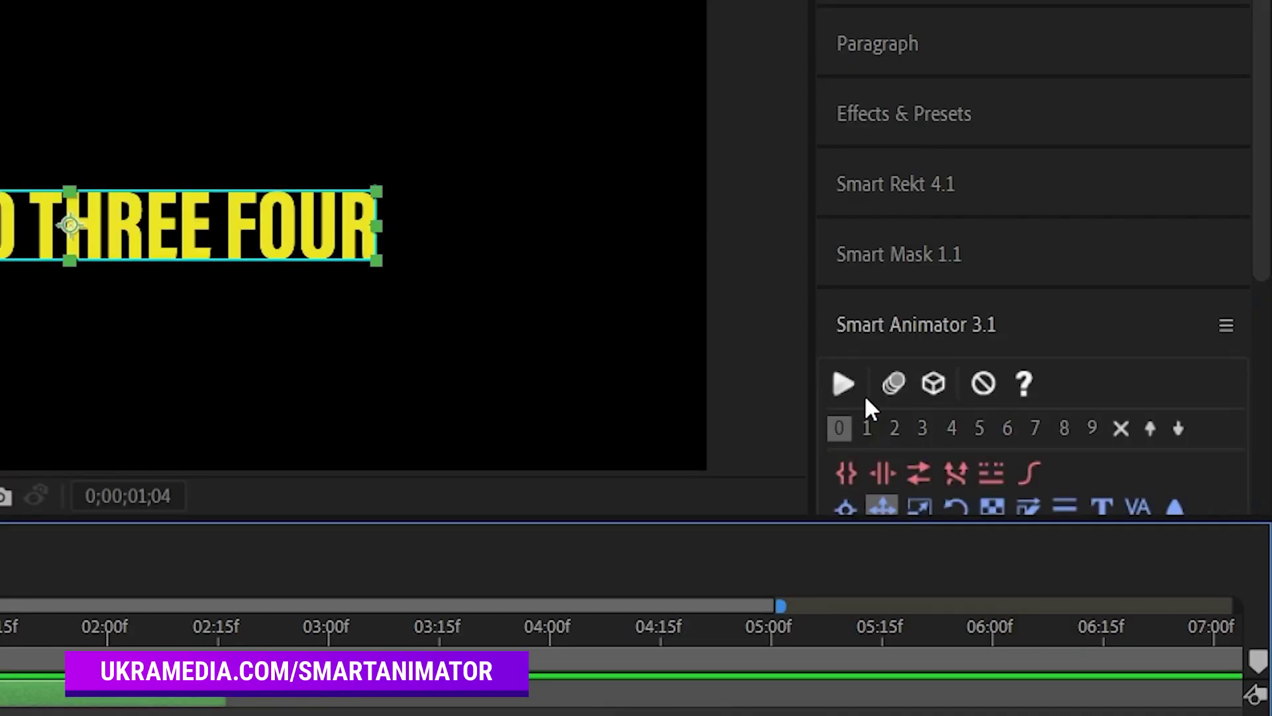
pyautogui.click(1035, 285)
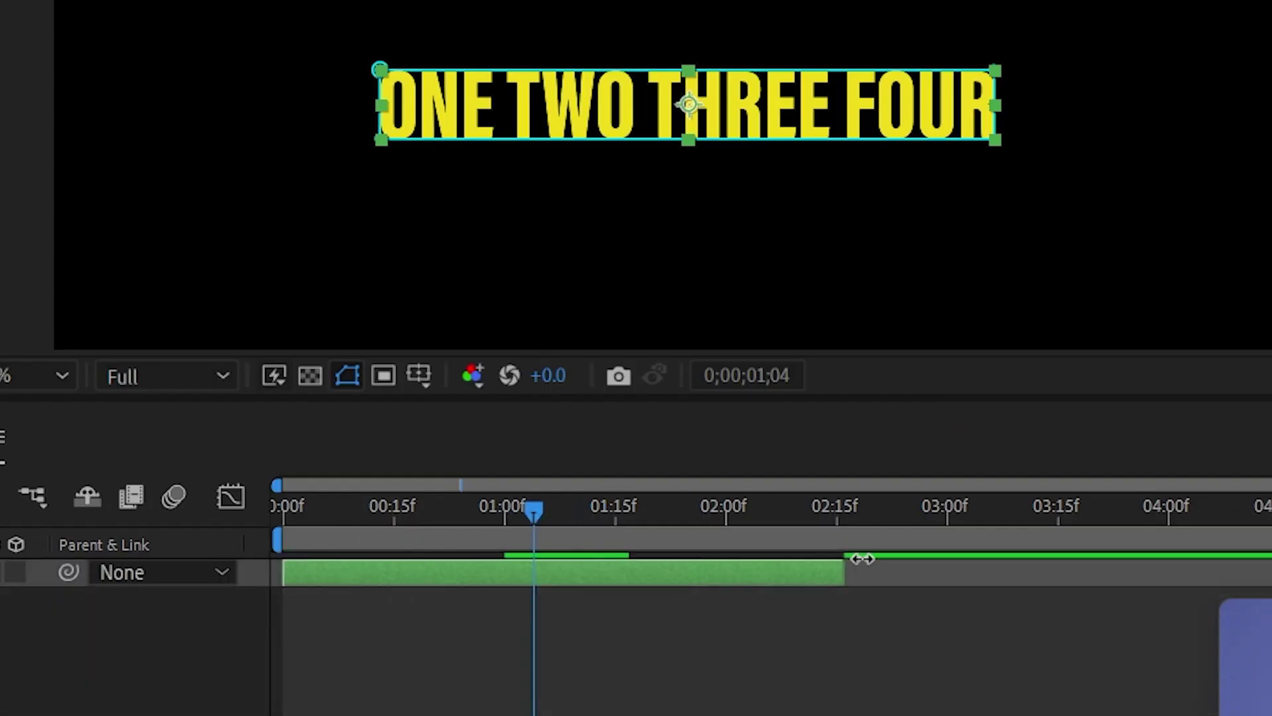
pyautogui.moveTo(469, 516); pyautogui.dragTo(259, 524)
pyautogui.press('space')
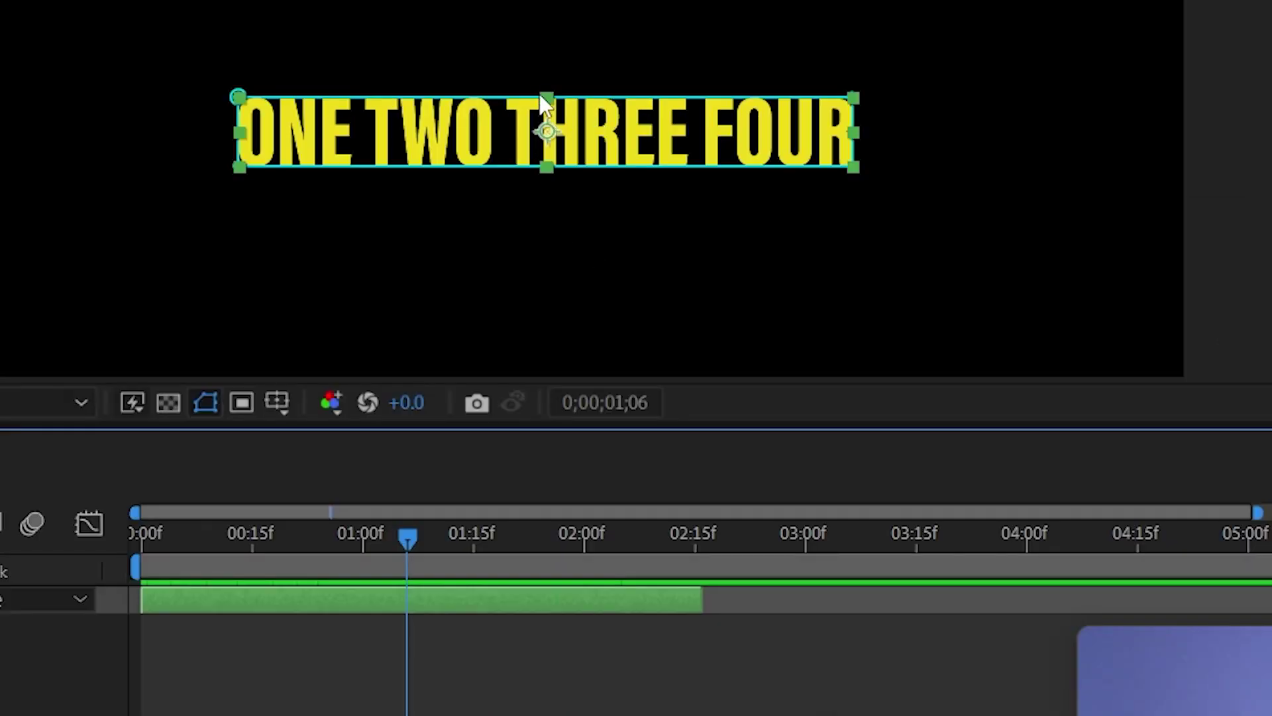
pyautogui.moveTo(315, 570); pyautogui.dragTo(503, 550)
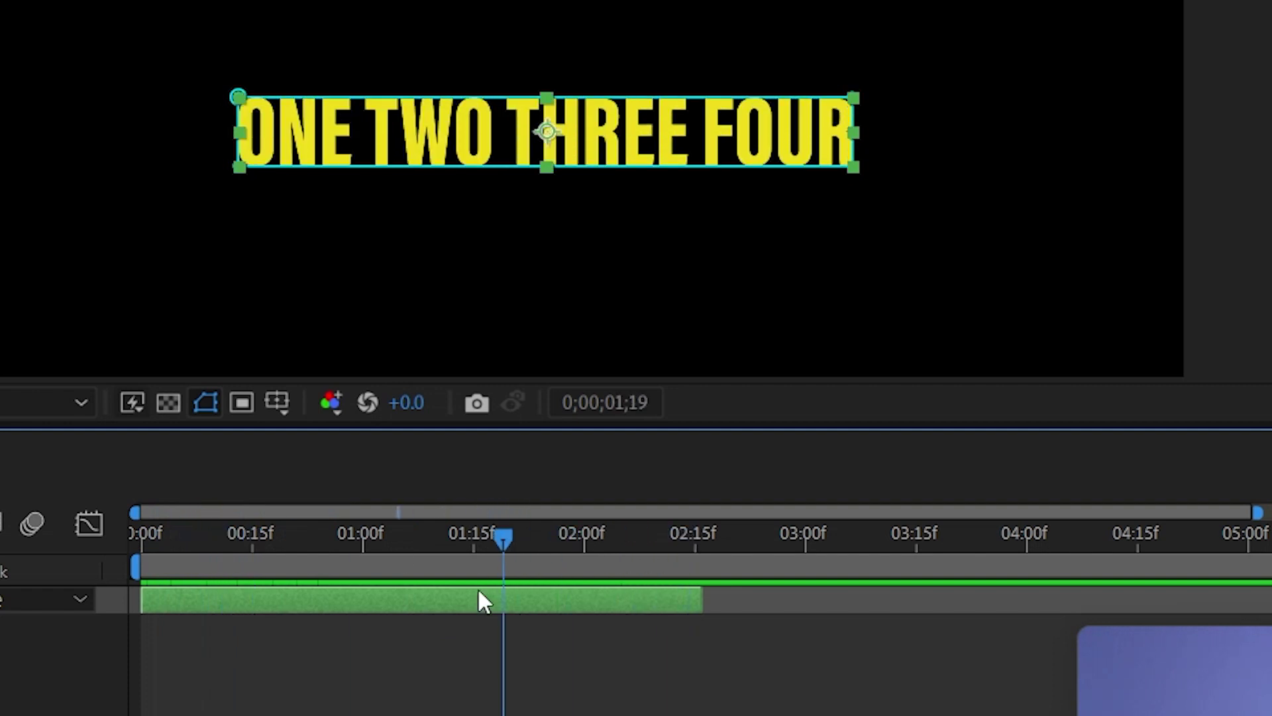
# Step: Duplicate the animated text layer, shift the copy to start at 2:00 in the timeline, and preview the transition
pyautogui.hotkey('ctrl', 'd')
pyautogui.moveTo(443, 599); pyautogui.dragTo(925, 580)
pyautogui.moveTo(613, 542); pyautogui.dragTo(659, 542)
pyautogui.moveTo(706, 601); pyautogui.dragTo(578, 565)
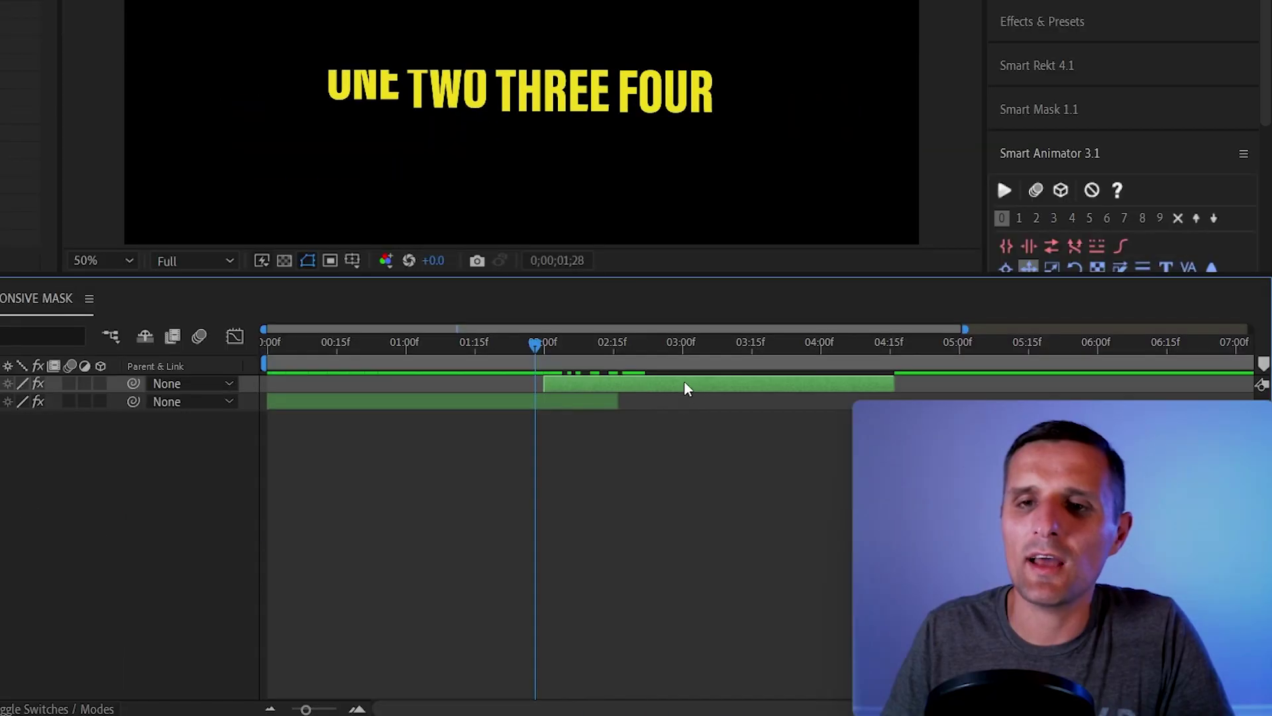
pyautogui.press('space')
pyautogui.press('space')
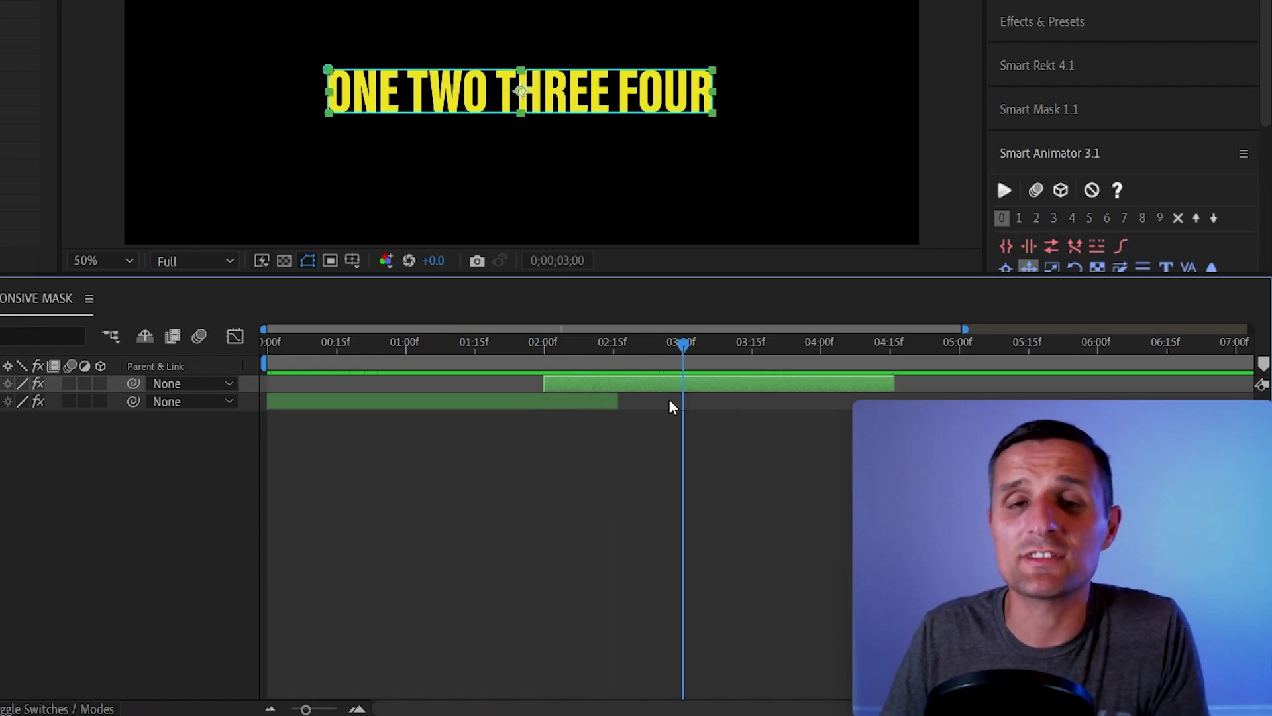
# Step: Replace the duplicated layer's text with ASDF ASDFAS DAF and preview the transition between both layers
pyautogui.click(661, 399)
pyautogui.doubleClick(658, 381)
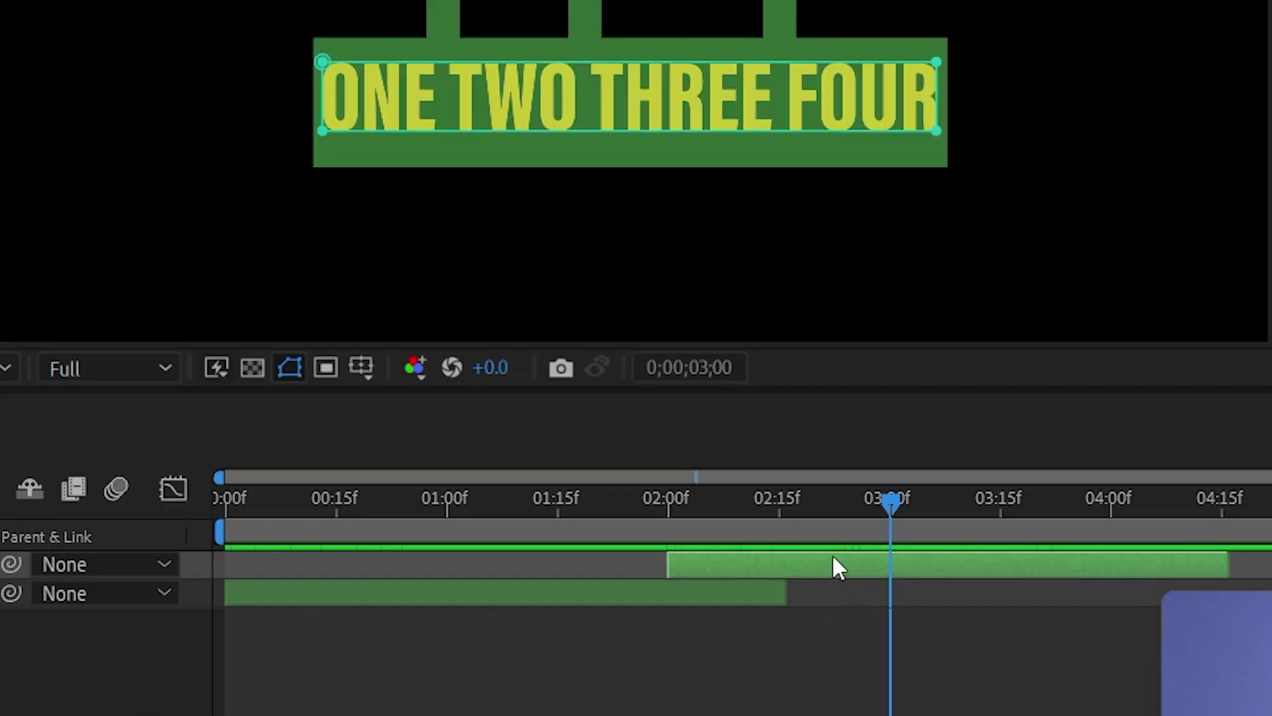
pyautogui.write('ASDF ASDFAS DAF')
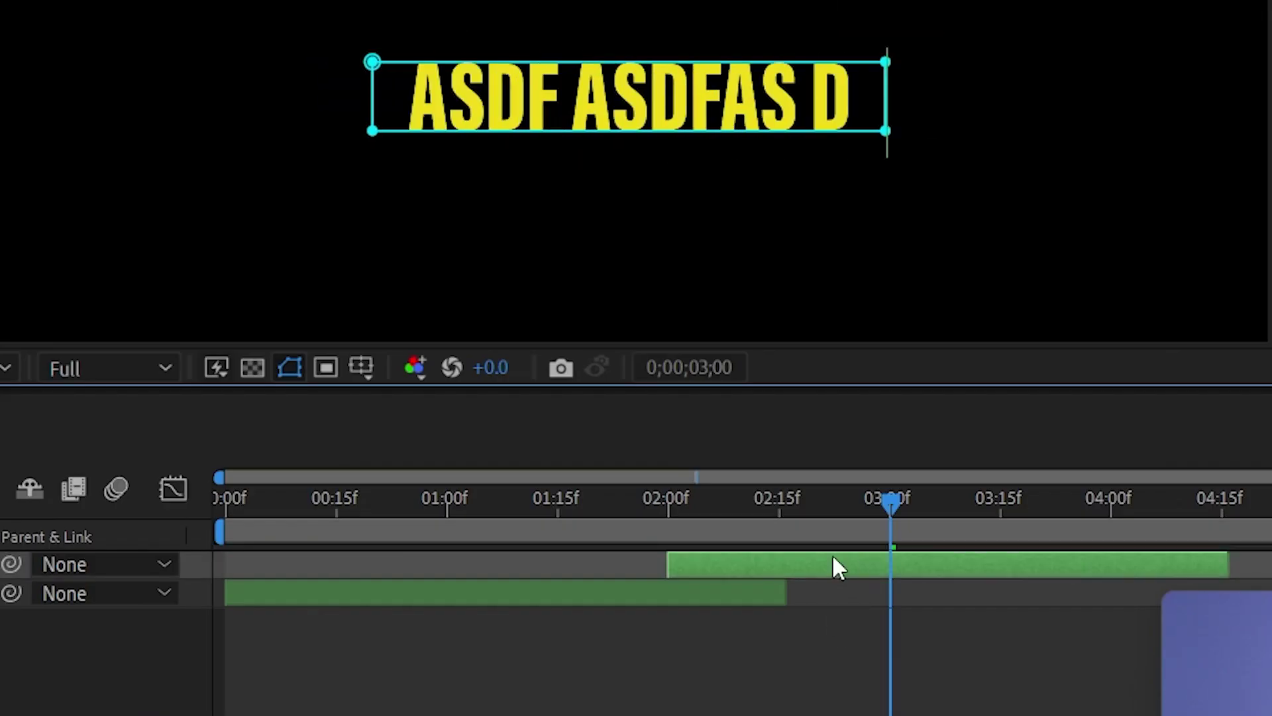
pyautogui.click(928, 706)
pyautogui.moveTo(662, 497)
pyautogui.mouseDown()
pyautogui.moveTo(881, 503)
pyautogui.moveTo(650, 502)
pyautogui.mouseUp()
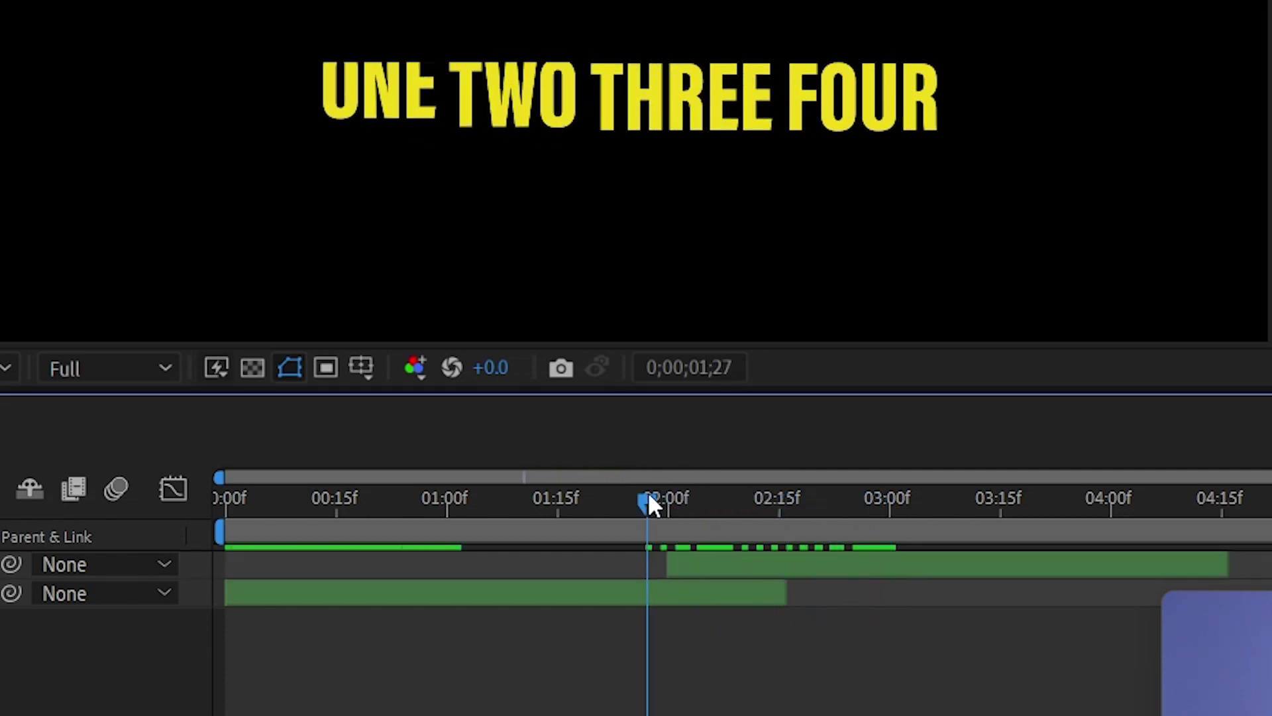
pyautogui.press('space')
pyautogui.click(847, 570)
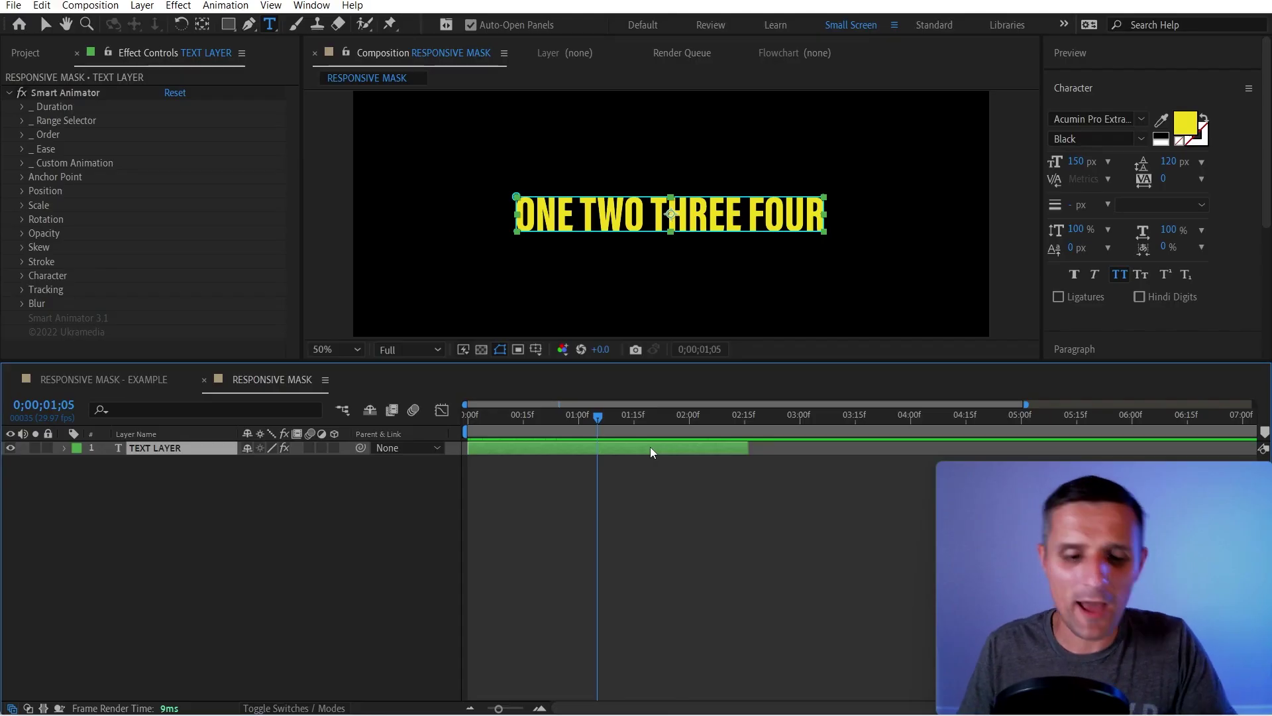
# Step: Reveal the text layer's mask and delete Mask 1
pyautogui.press('m')
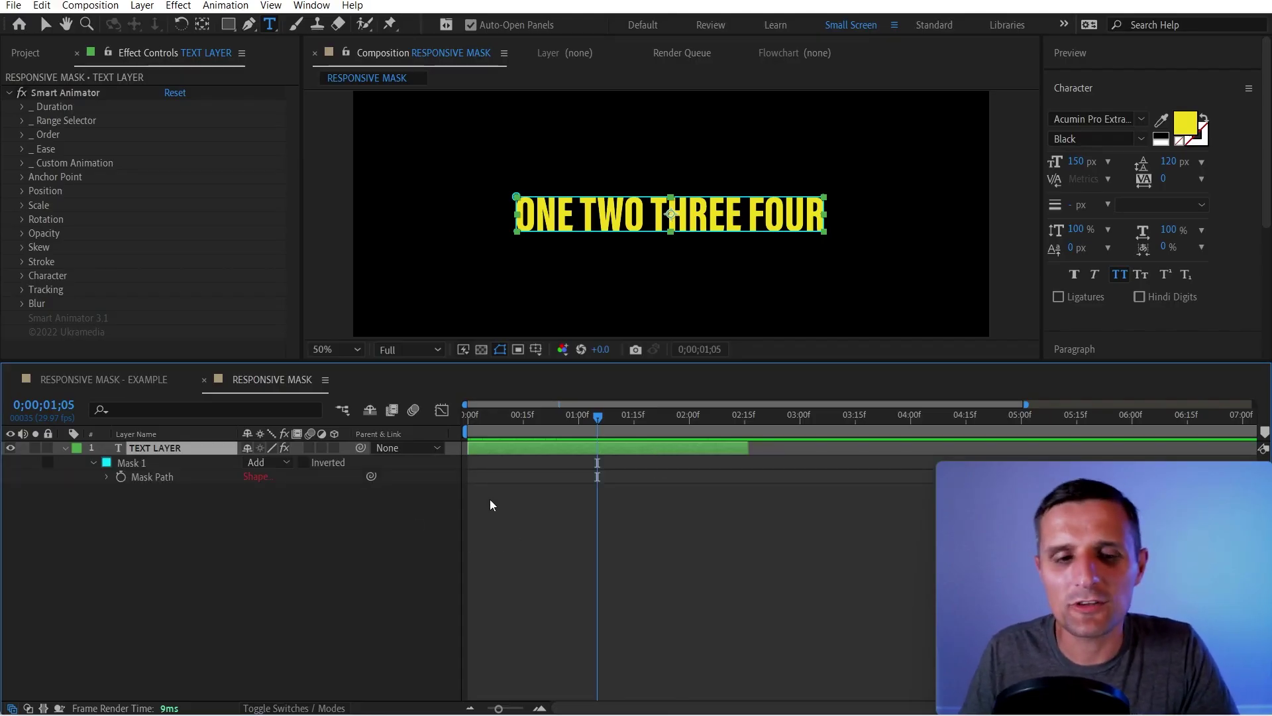
pyautogui.click(126, 464)
pyautogui.press('Delete')
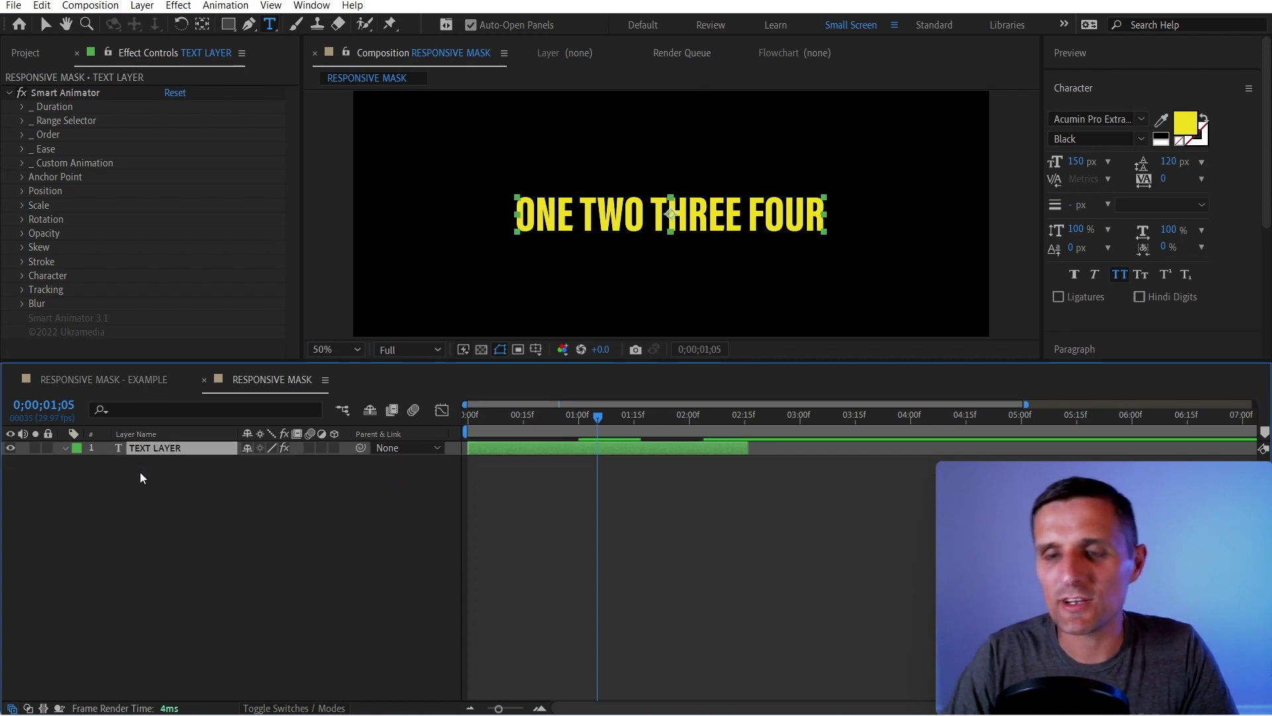
# Step: Apply a Smart Mask 1.1 mask to the text layer
pyautogui.click(1099, 88)
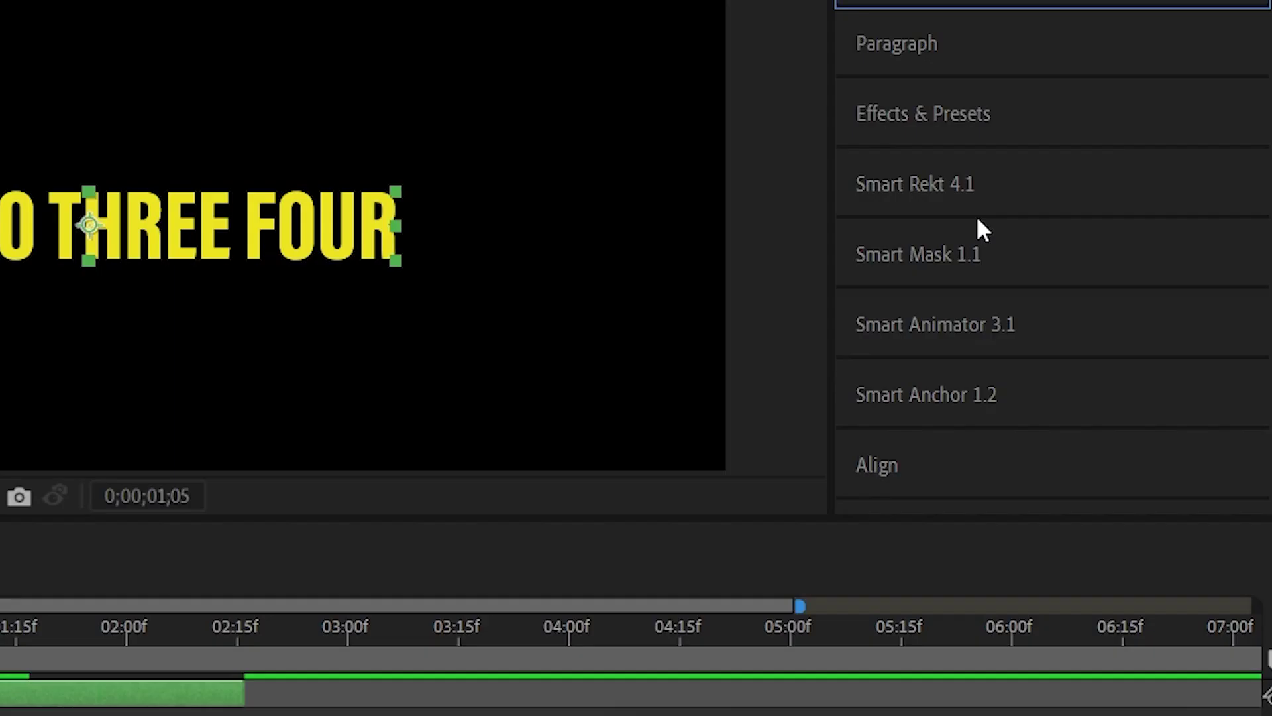
pyautogui.click(1105, 229)
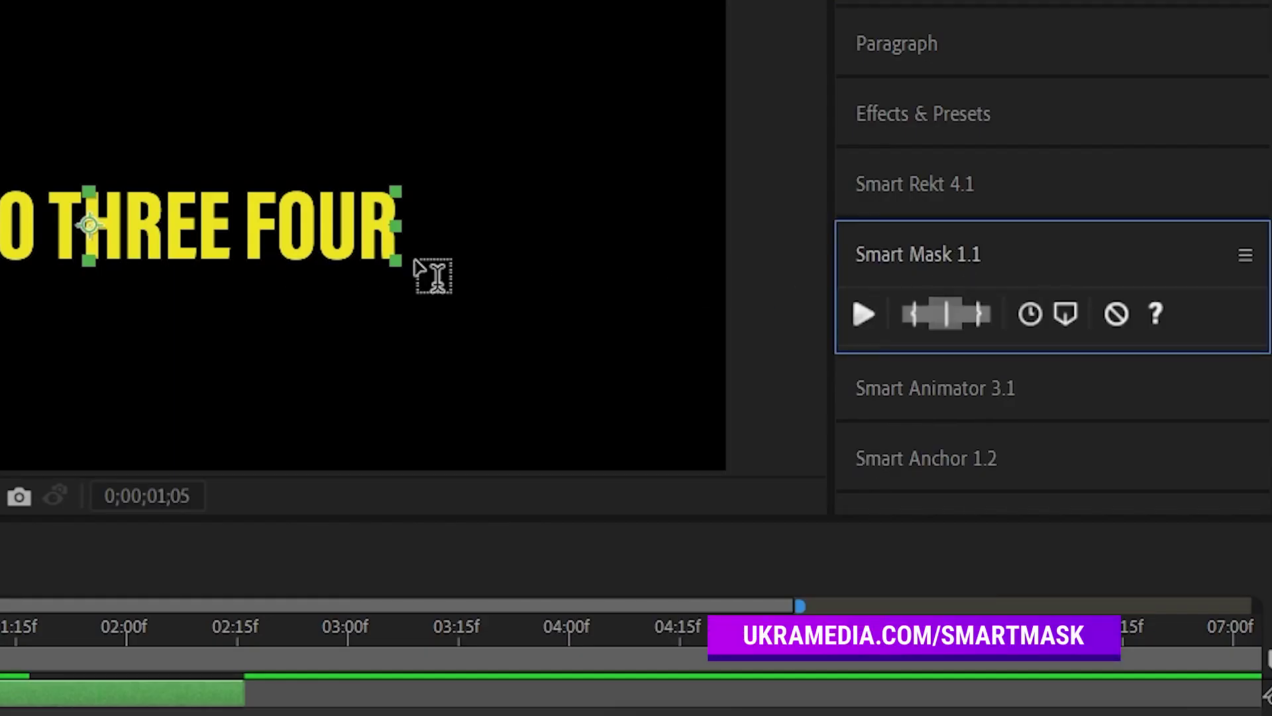
pyautogui.press('v')
pyautogui.click(264, 250)
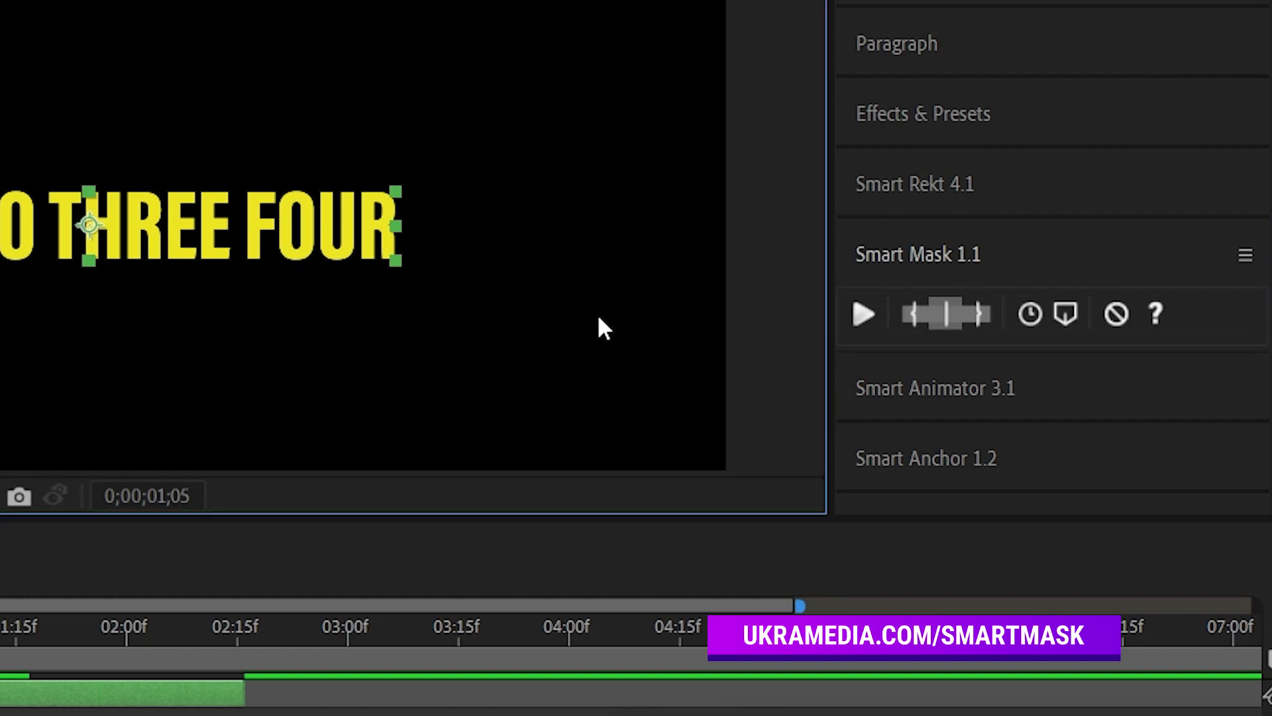
pyautogui.click(864, 314)
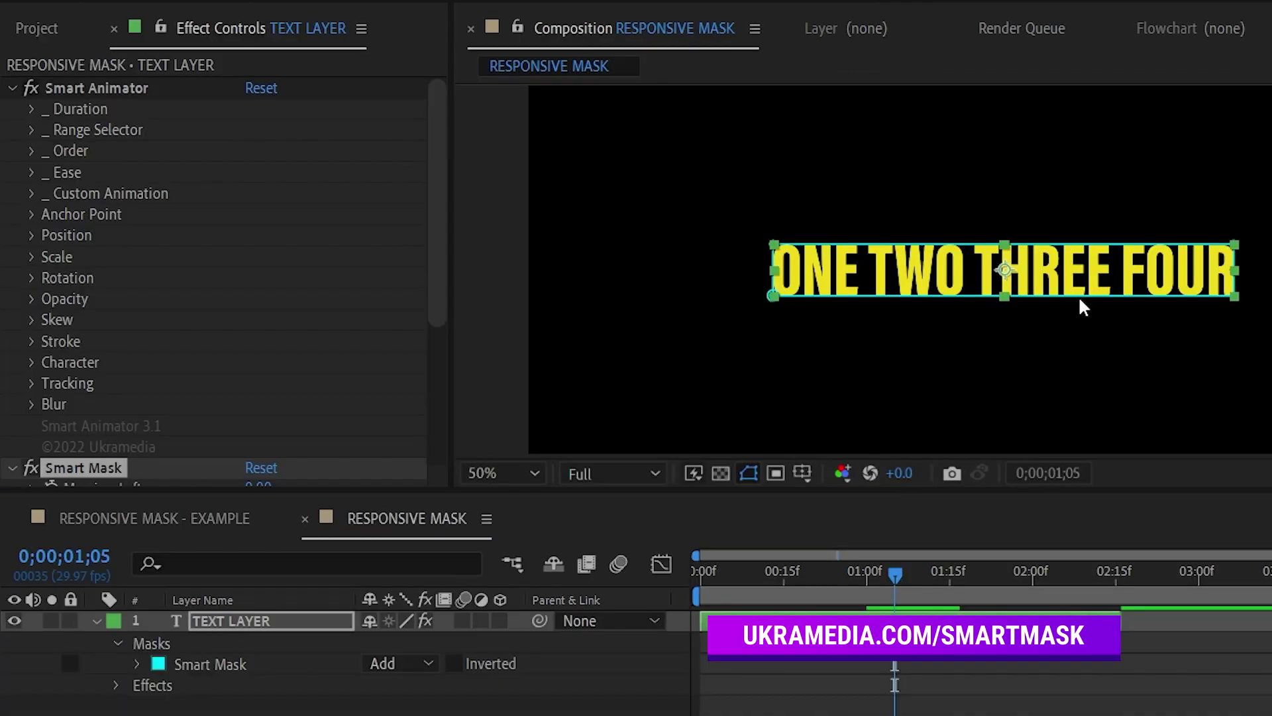
# Step: Try increasing the Smart Mask effect's left, right and top margins, and undo the margin changes
pyautogui.scroll(-5, 323, 231)
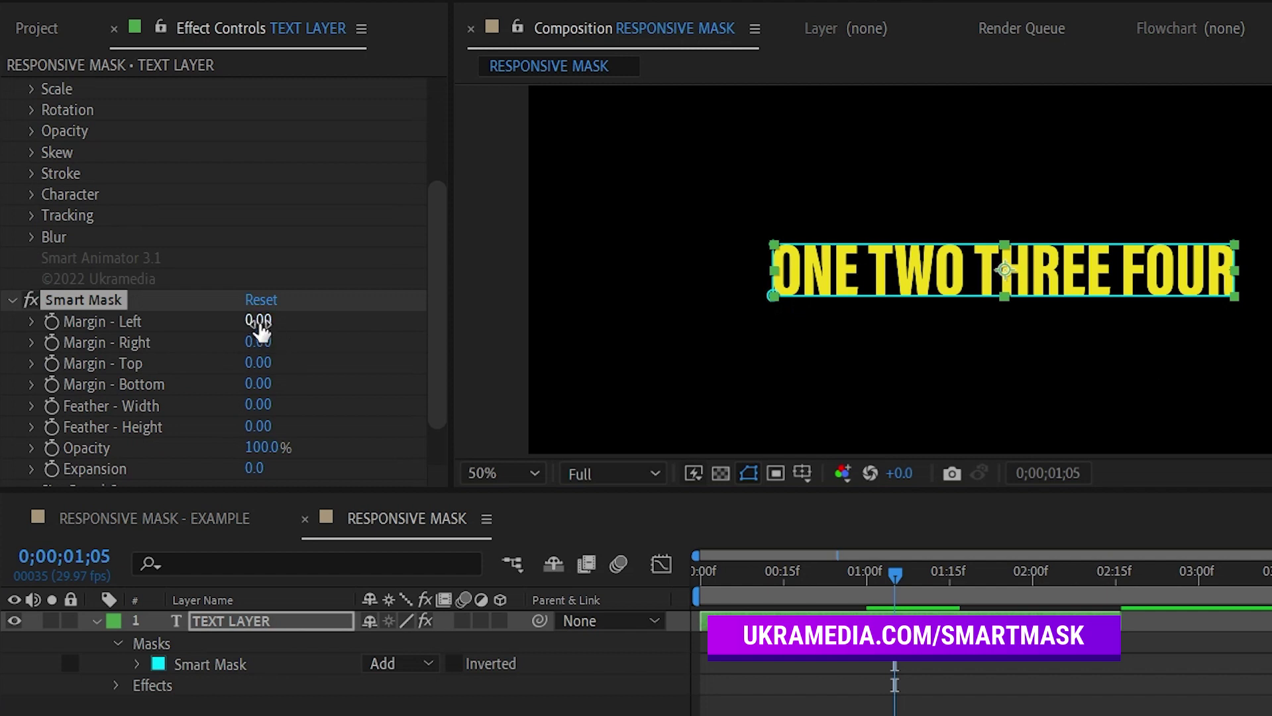
pyautogui.moveTo(258, 321); pyautogui.dragTo(340, 325)
pyautogui.moveTo(268, 342); pyautogui.dragTo(324, 342)
pyautogui.moveTo(271, 364); pyautogui.dragTo(320, 396)
pyautogui.hotkey('ctrl', 'z')
pyautogui.hotkey('ctrl', 'z')
pyautogui.hotkey('ctrl', 'z')
pyautogui.hotkey('ctrl', 'z')
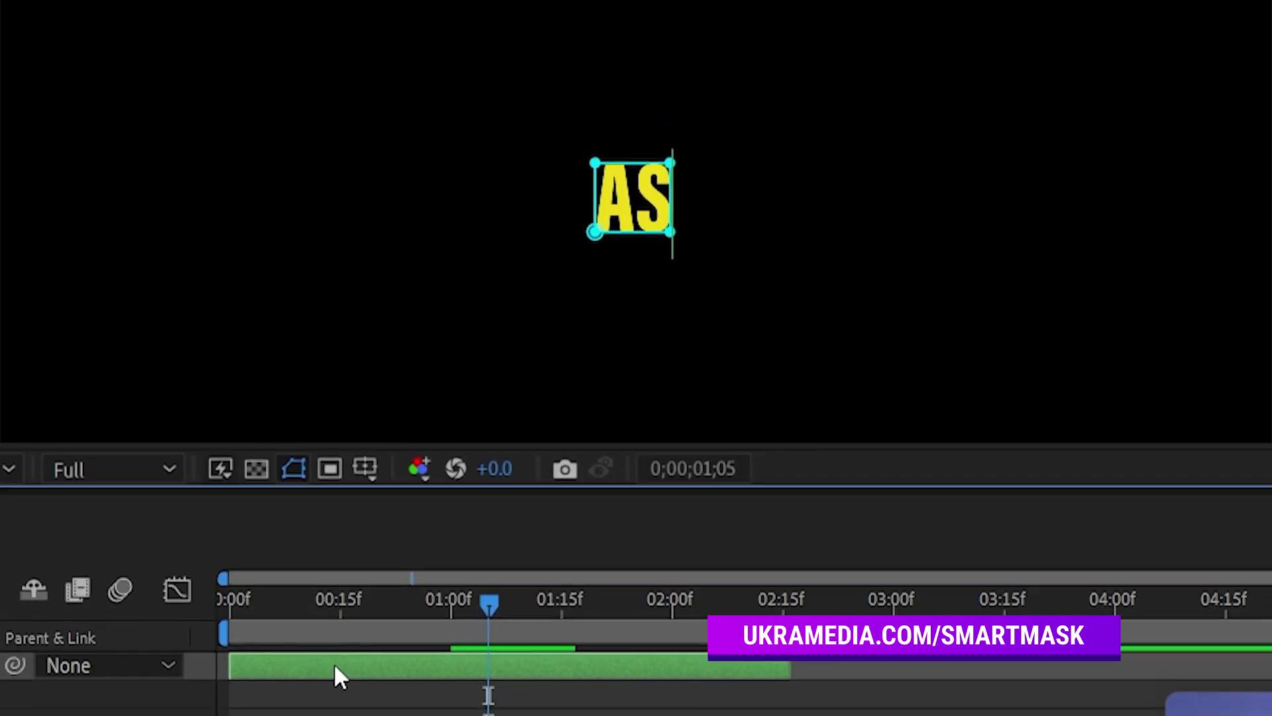
# Step: Replace the layer's text with three lines of filler: ASDF SDF SDF, ASDFASDFA SF and ASDFA SF
pyautogui.write('DF SDF SDF')
pyautogui.press('Return')
pyautogui.write('ASDFASDFA S')
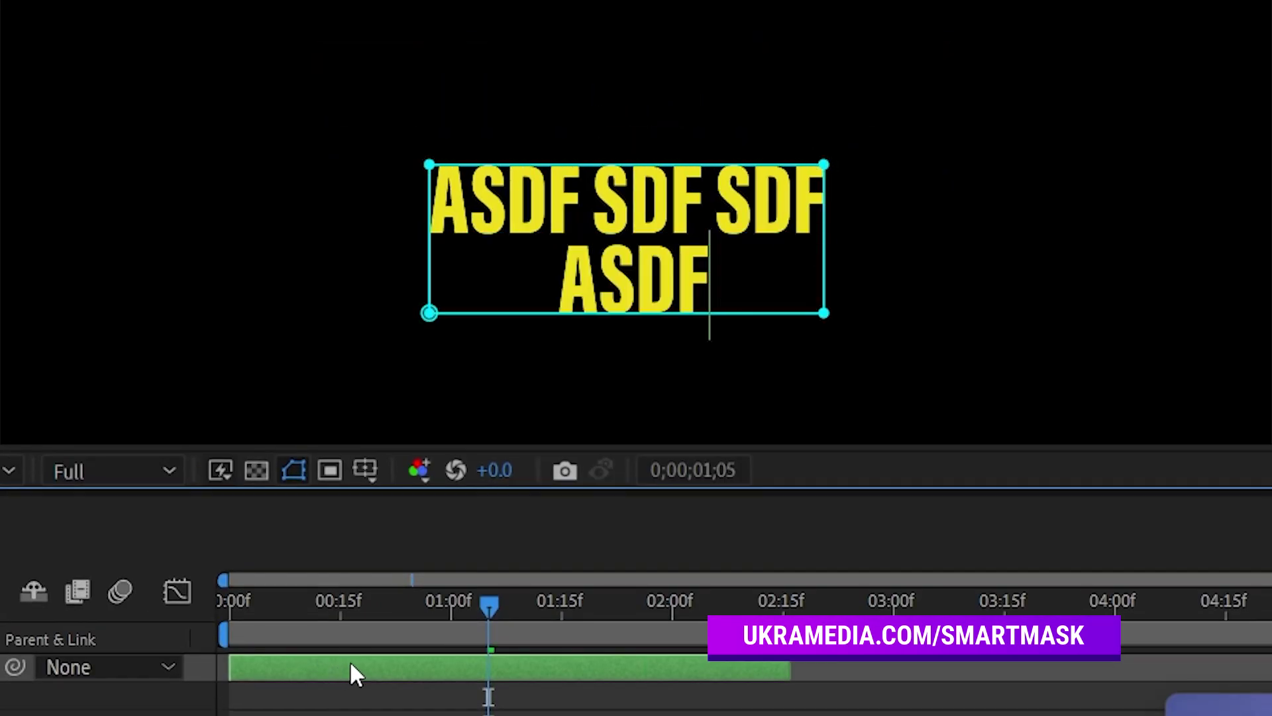
pyautogui.write('F')
pyautogui.press('Return')
pyautogui.write('ASDFA SF')
pyautogui.click(448, 697)
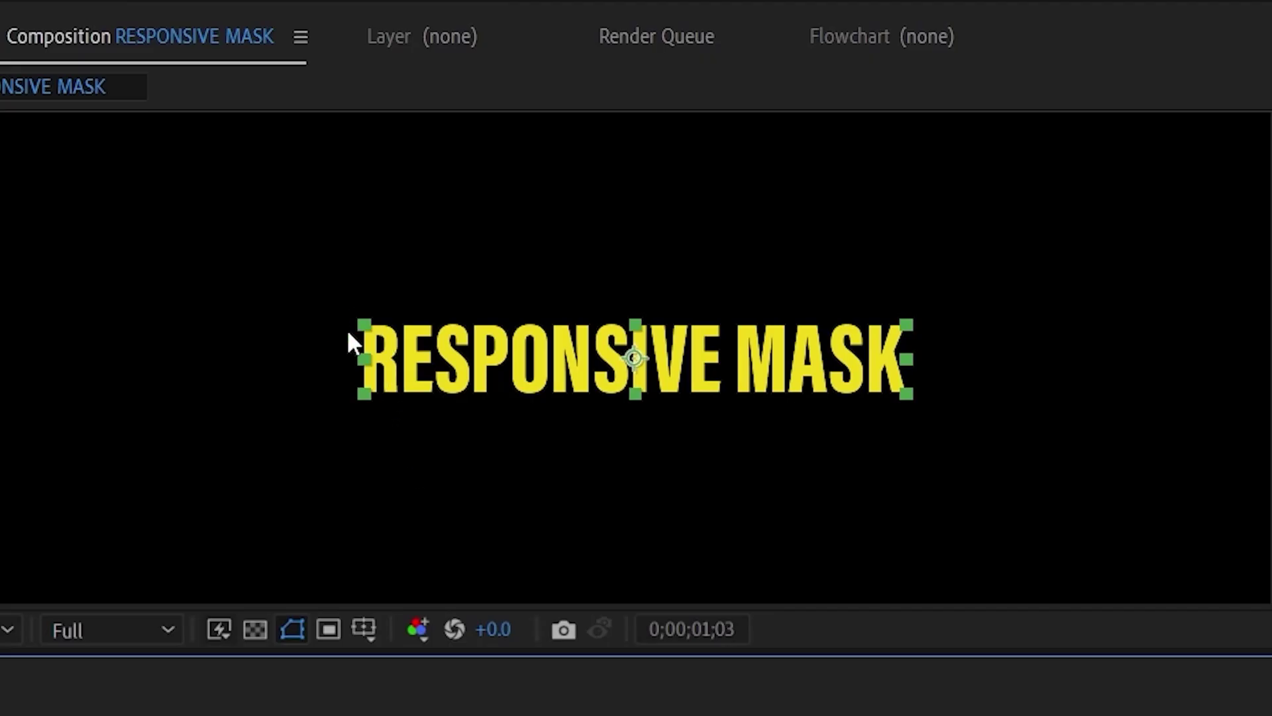
pyautogui.moveTo(364, 304)
pyautogui.mouseDown()
pyautogui.moveTo(359, 342)
pyautogui.moveTo(342, 321)
pyautogui.moveTo(387, 322)
pyautogui.mouseUp()
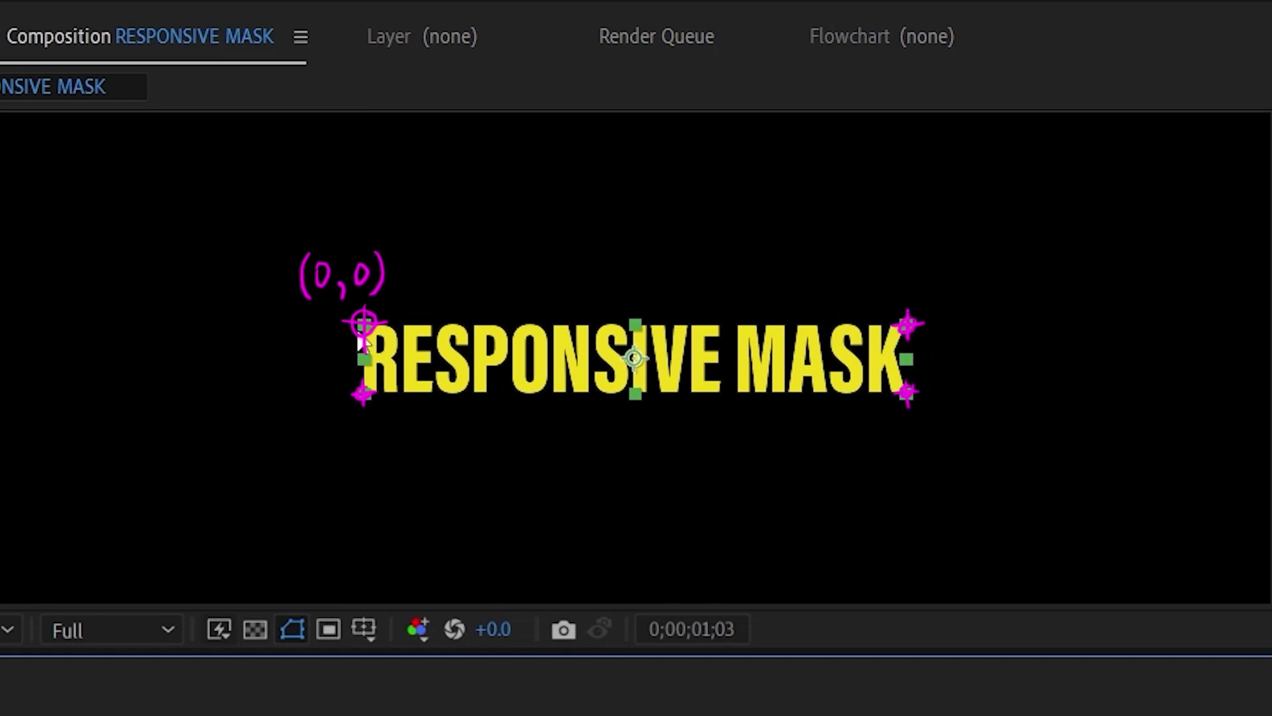
pyautogui.moveTo(363, 324); pyautogui.dragTo(899, 324)
pyautogui.moveTo(801, 438); pyautogui.dragTo(336, 404)
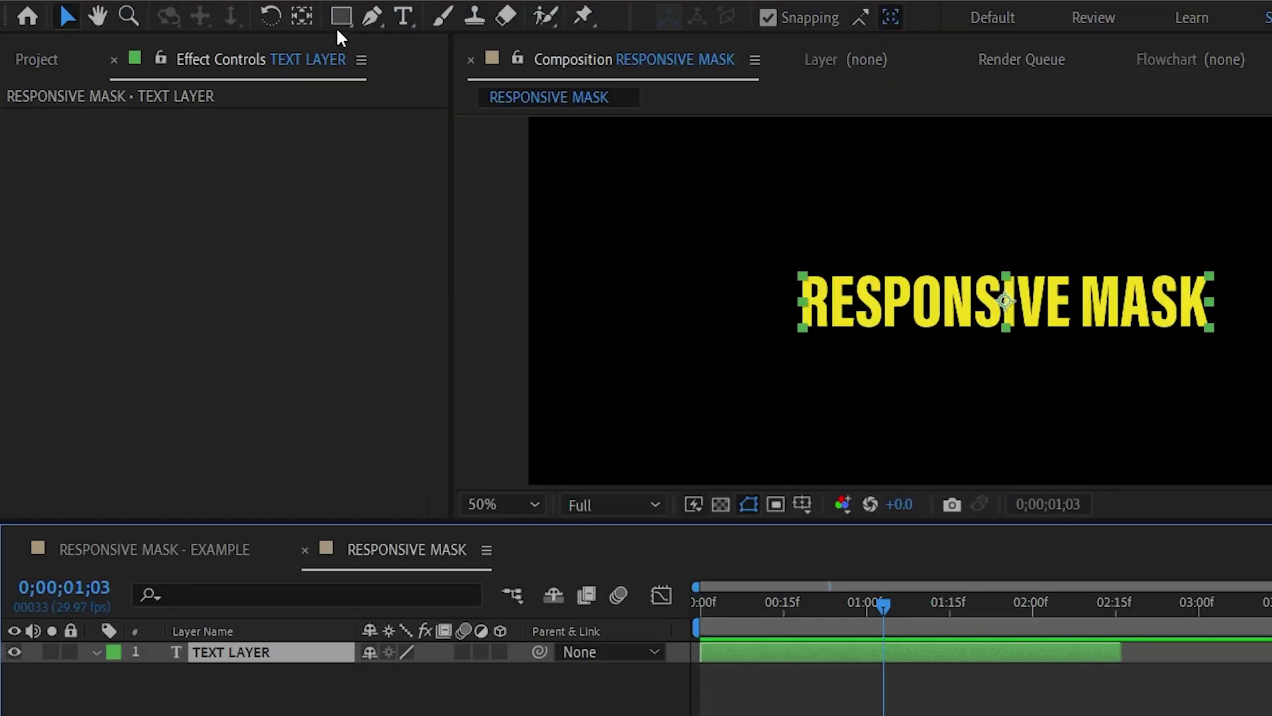
# Step: Draw a rectangular mask around most of the RESPONSIVE MASK text and set the mask colour to cyan 00E3FF
pyautogui.click(341, 18)
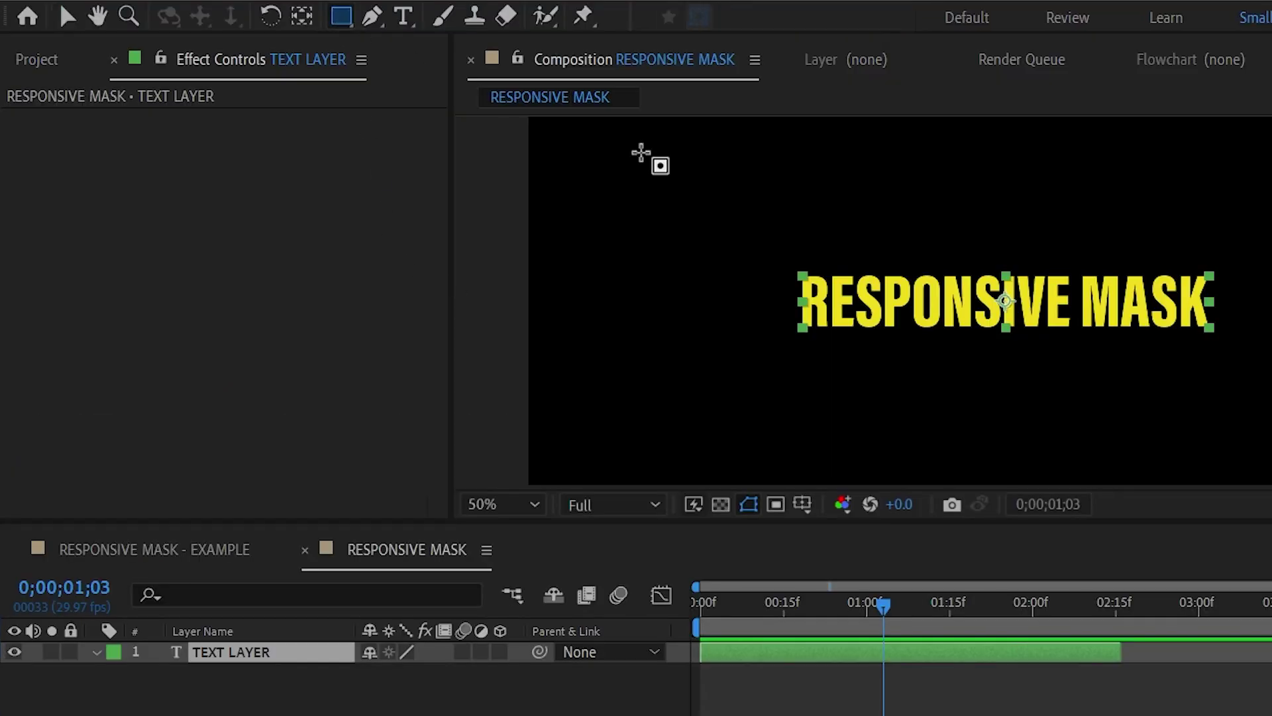
pyautogui.moveTo(754, 226); pyautogui.dragTo(1109, 358)
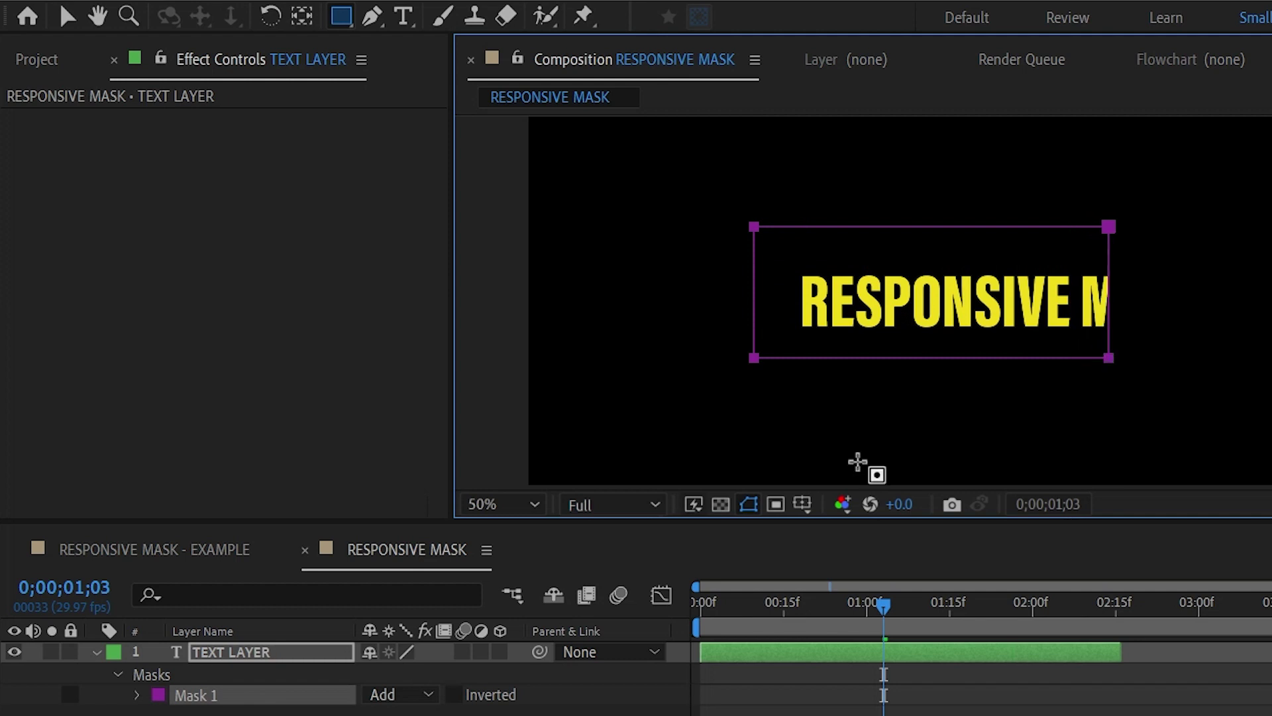
pyautogui.click(158, 695)
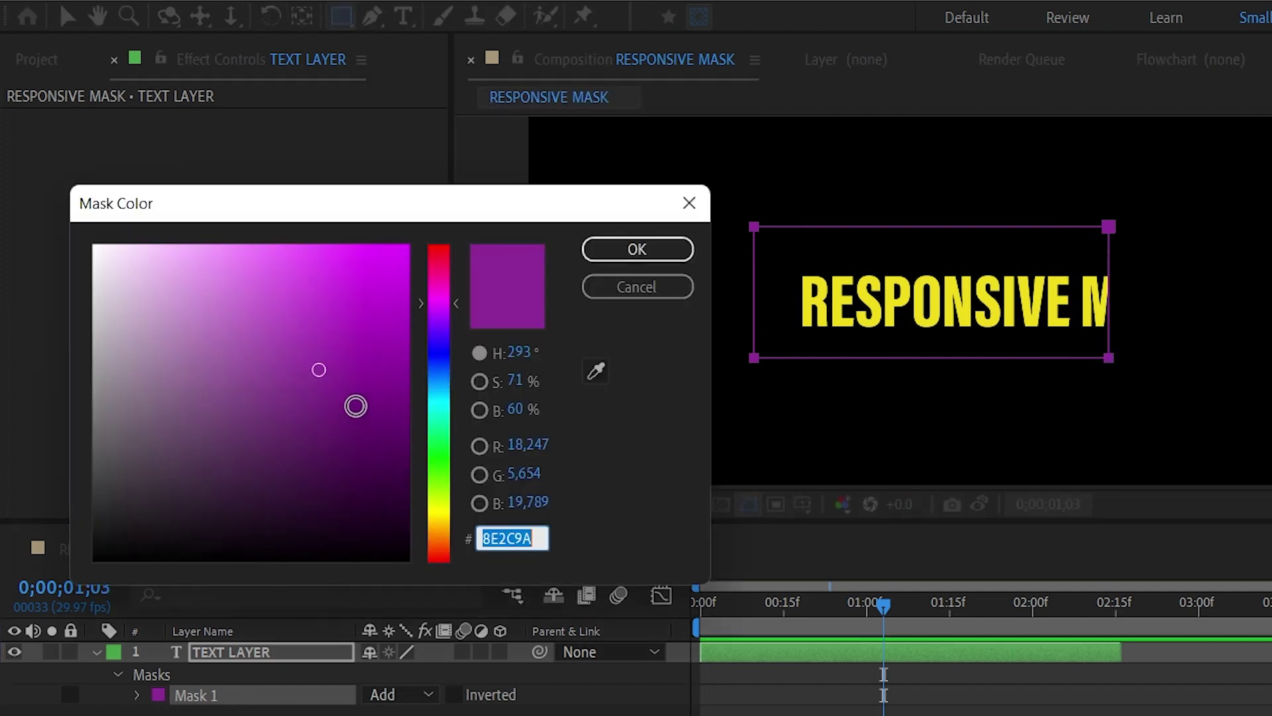
pyautogui.moveTo(355, 406); pyautogui.dragTo(477, 193)
pyautogui.click(449, 391)
pyautogui.moveTo(449, 391); pyautogui.dragTo(451, 396)
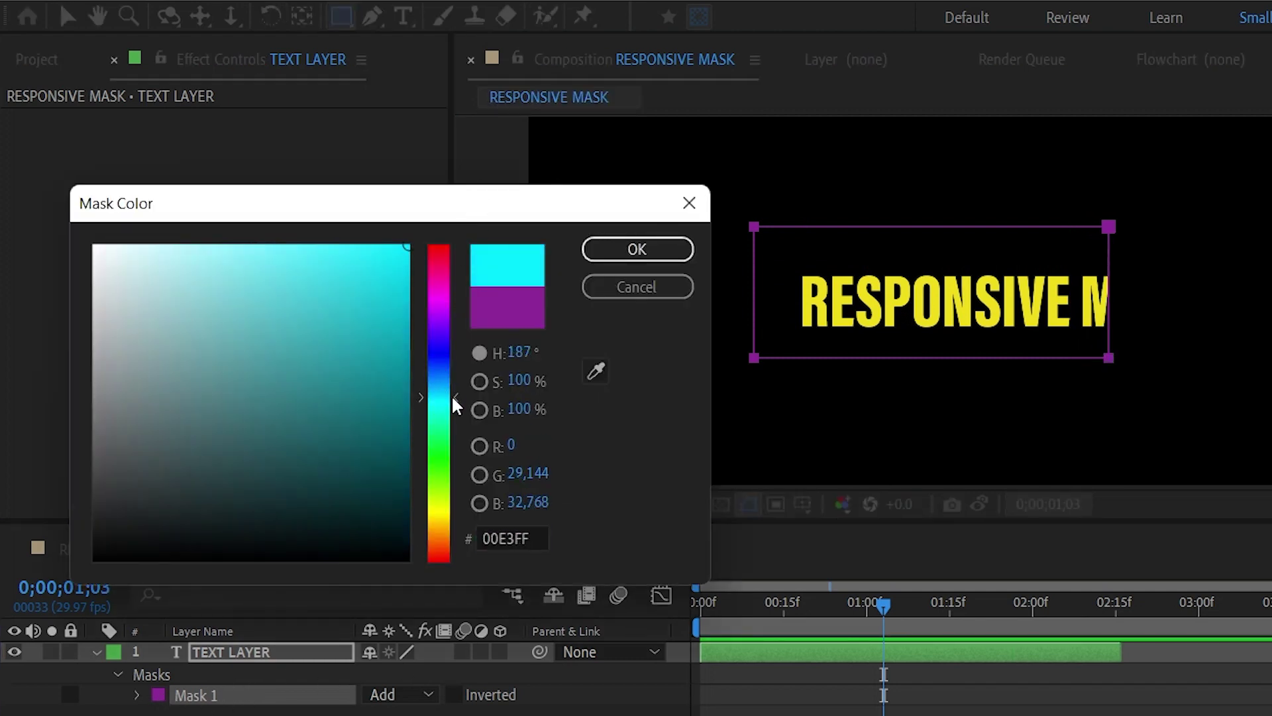
pyautogui.click(599, 257)
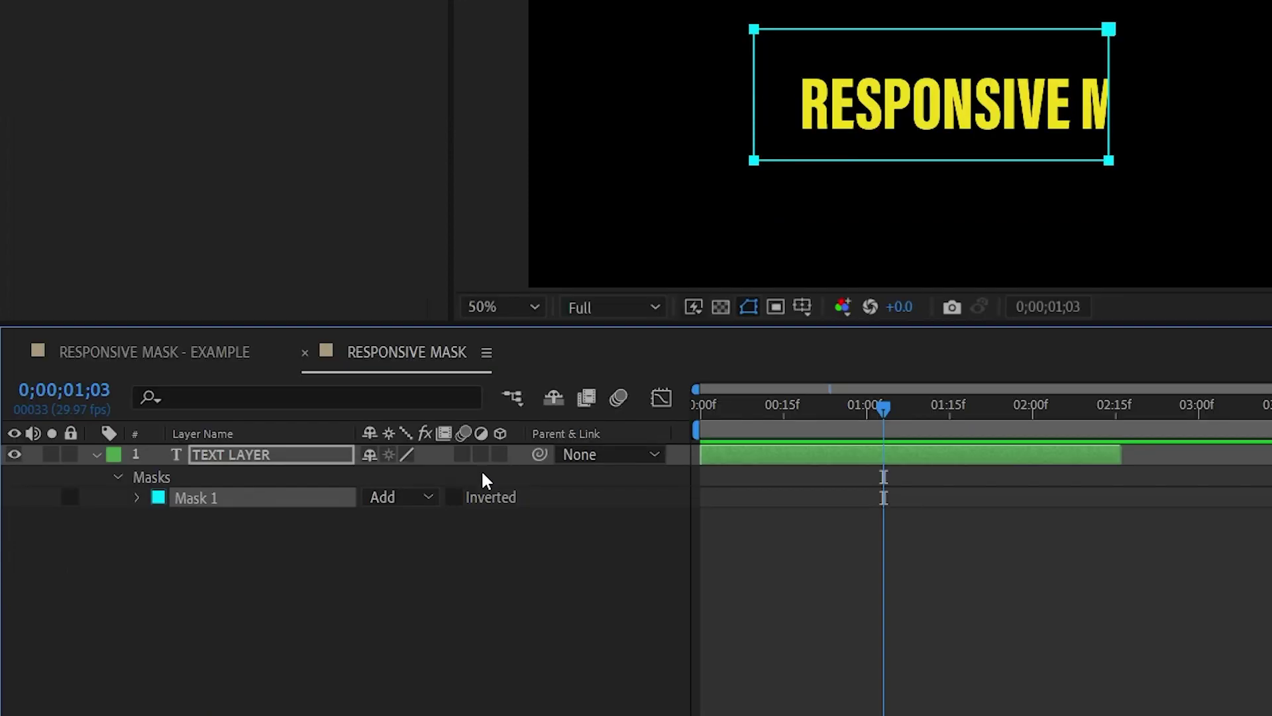
# Step: Set Mask 1's mode to None and expand its mask properties
pyautogui.click(401, 695)
pyautogui.click(427, 525)
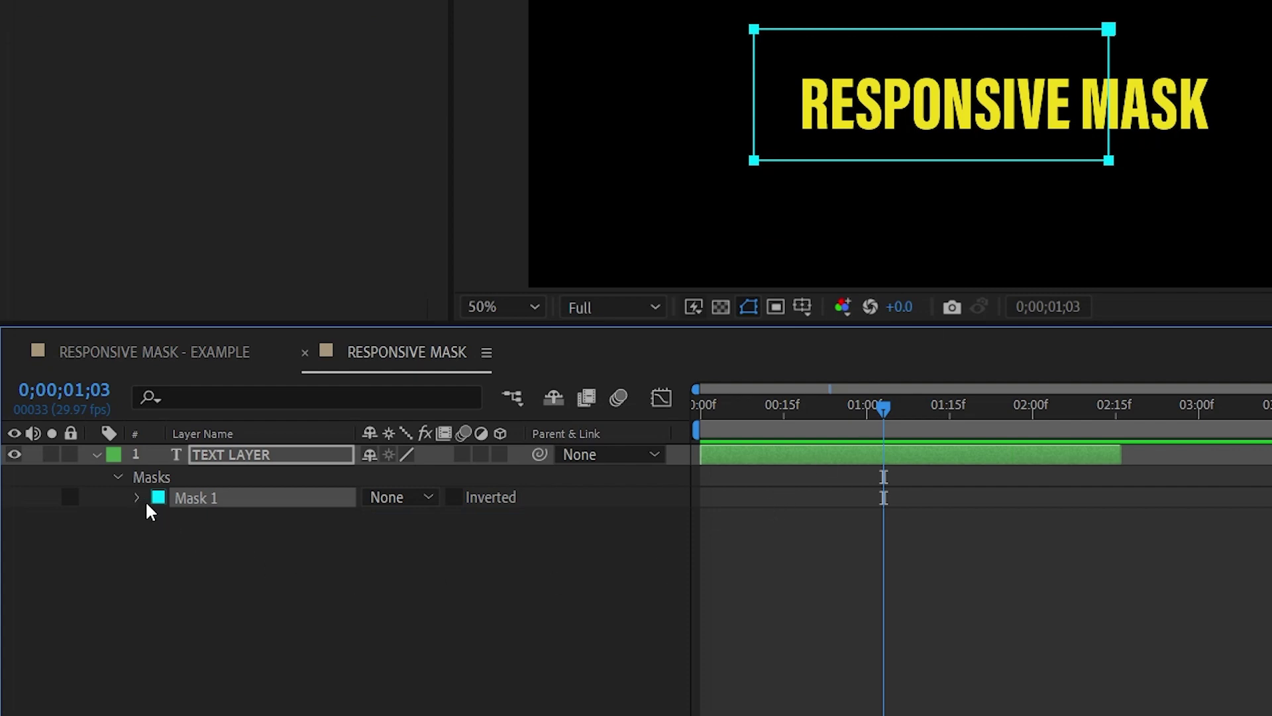
pyautogui.click(139, 499)
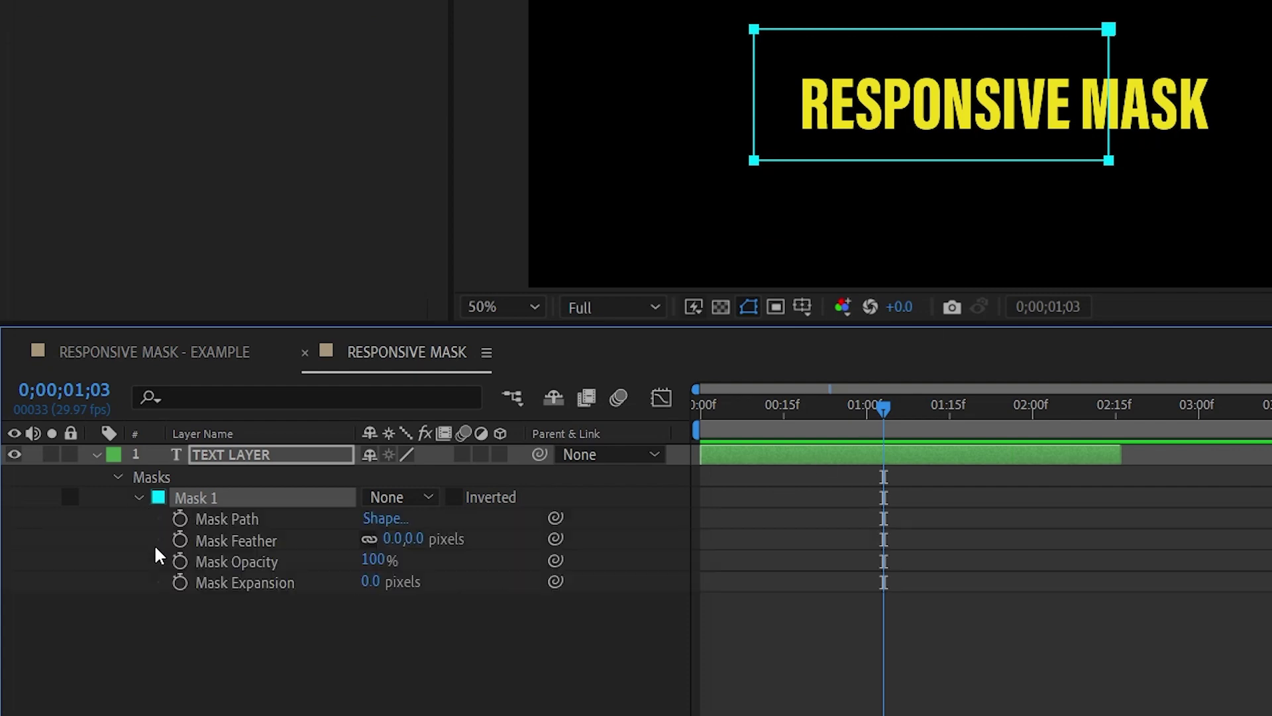
# Step: Show only Mask 1's Mask Path property on the text layer and add an expression to it
pyautogui.click(241, 521)
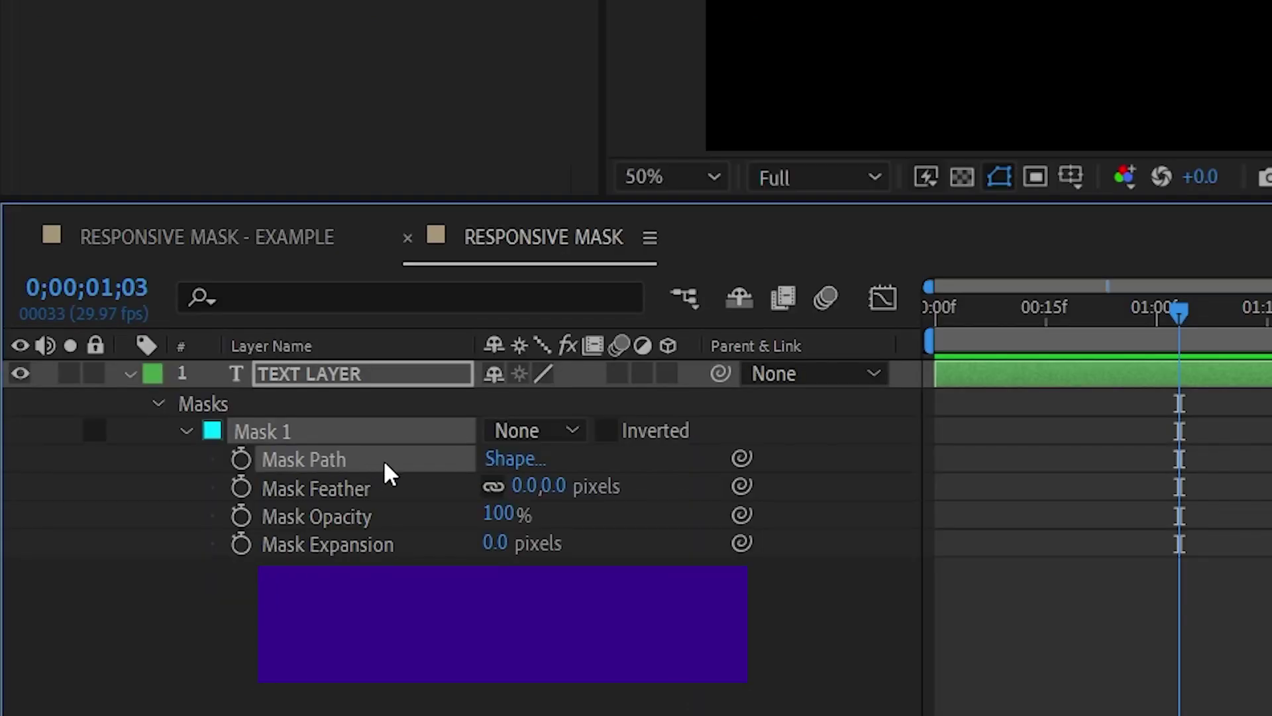
pyautogui.press('s')
pyautogui.press('s')
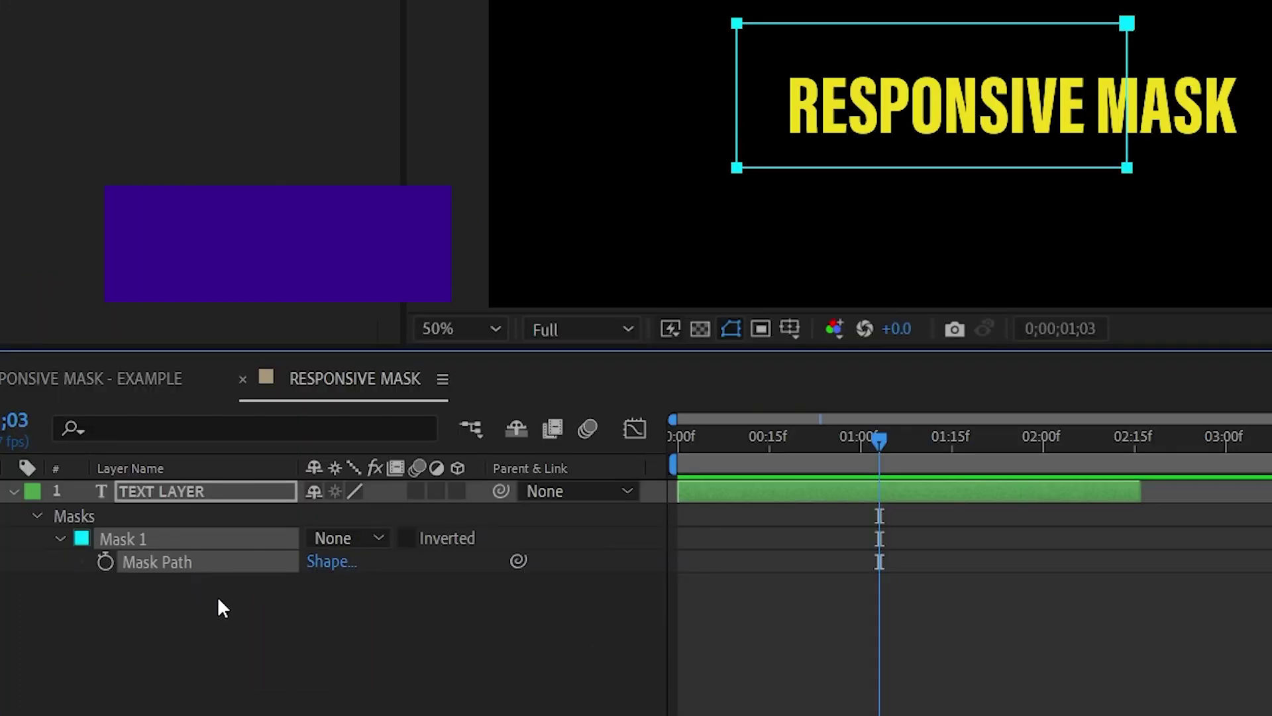
pyautogui.keyDown('alt'); pyautogui.click(106, 561); pyautogui.keyUp('alt')
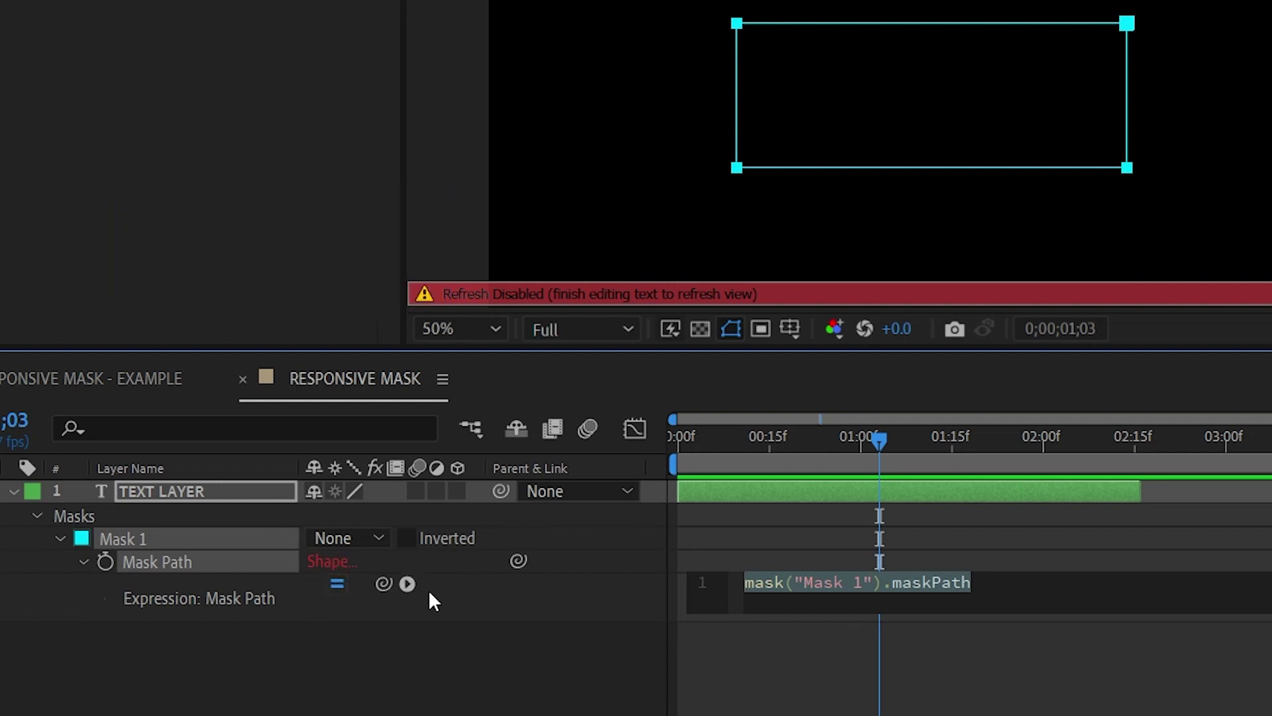
# Step: Leave the Mask Path expression editor and move the current time to 0;00;00;23
pyautogui.click(887, 547)
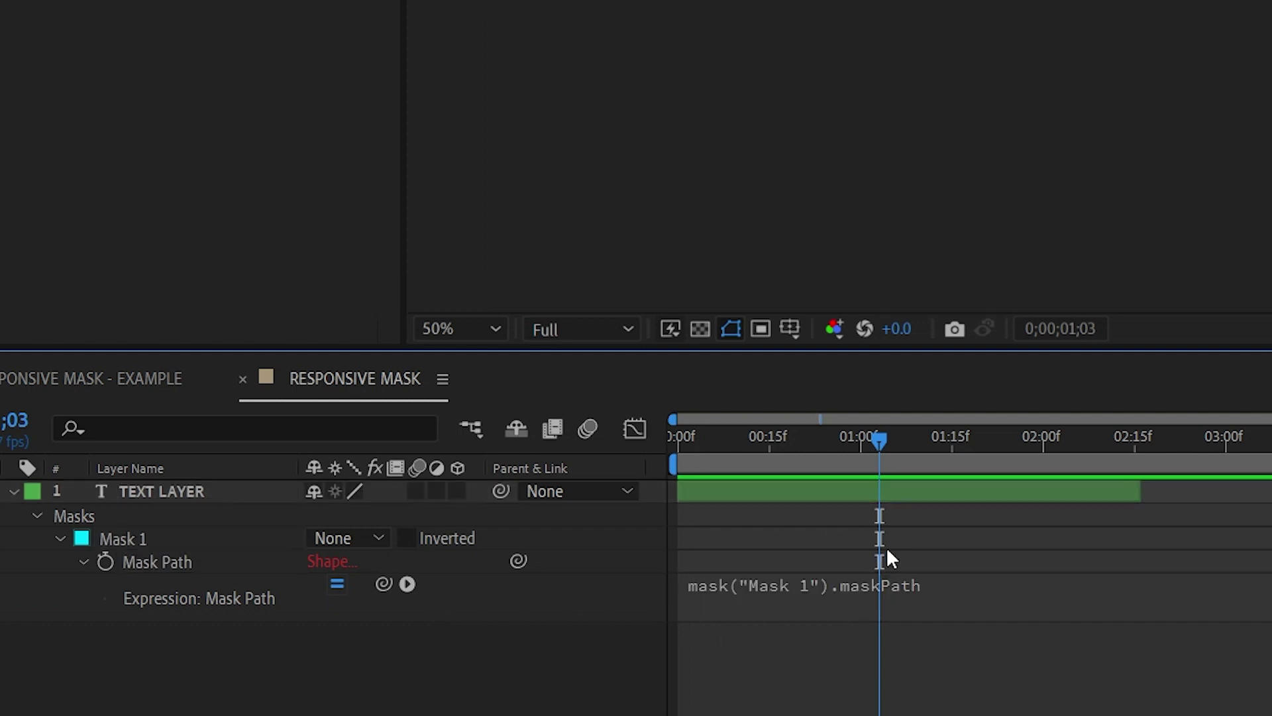
pyautogui.moveTo(879, 439); pyautogui.dragTo(819, 448)
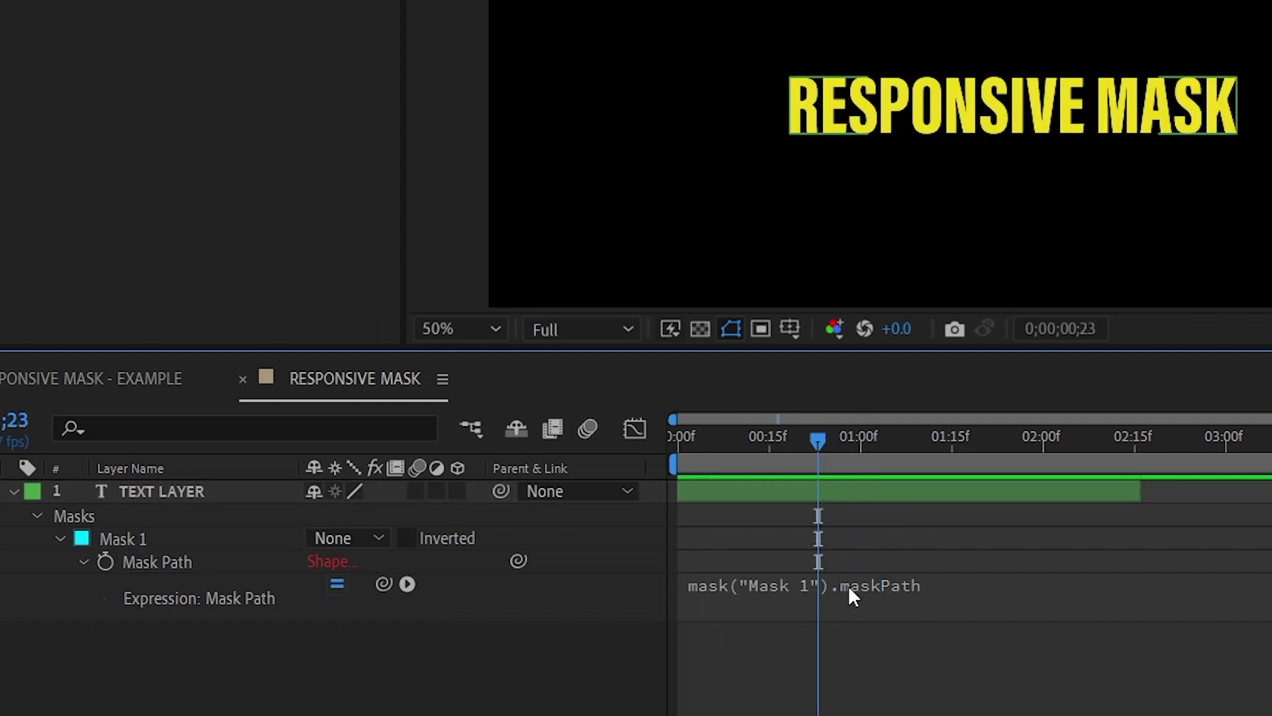
pyautogui.click(848, 586)
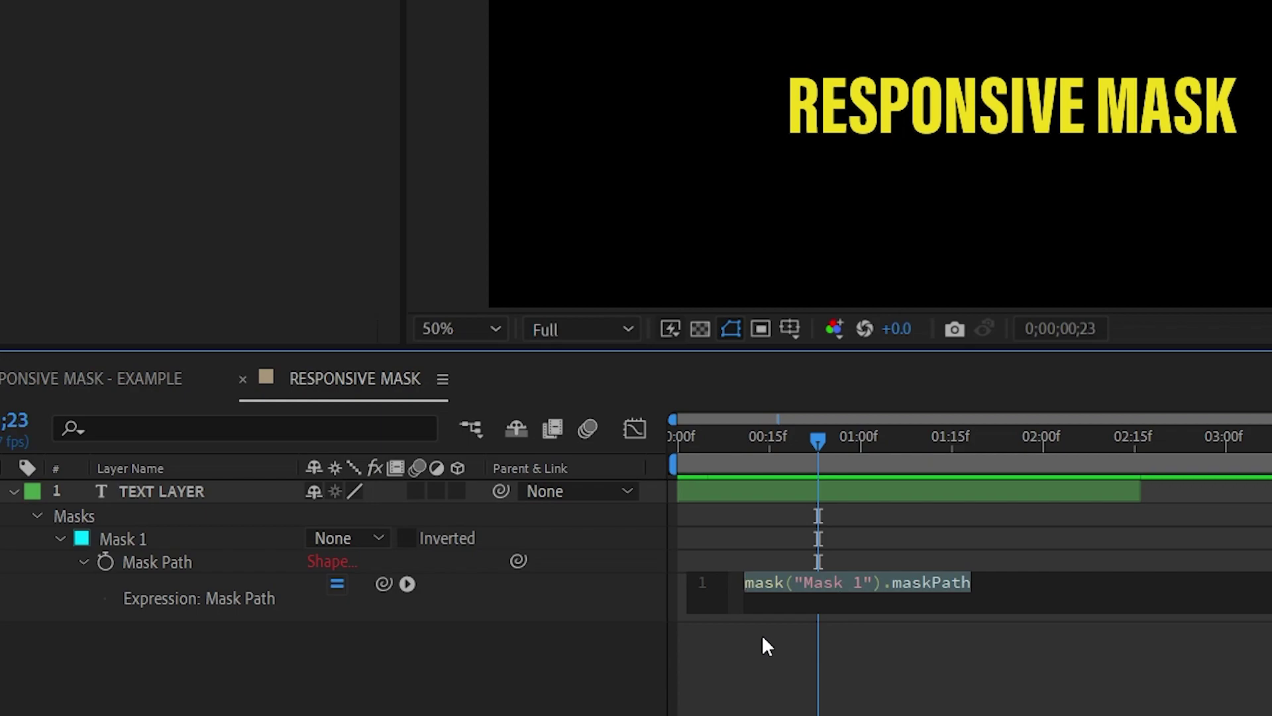
pyautogui.click(762, 701)
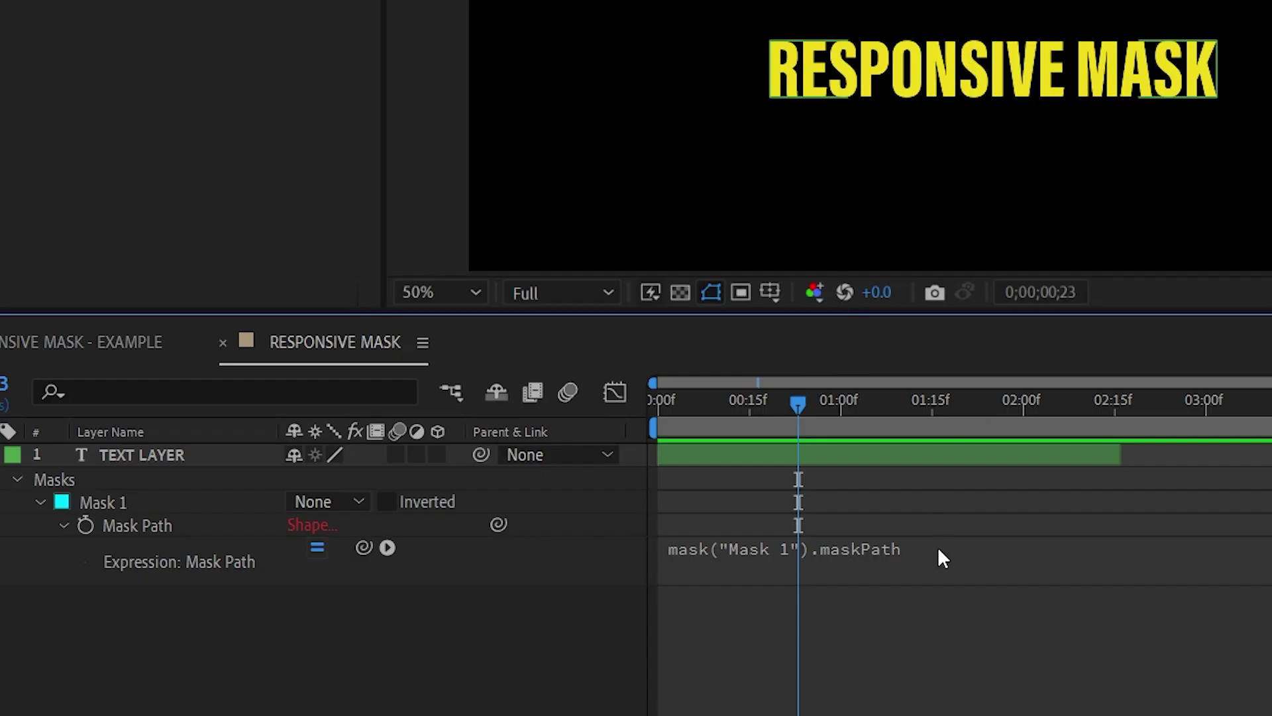
# Step: Replace the default Mask Path expression with a destructuring declaration reading const { height, width, left, top }
pyautogui.click(938, 547)
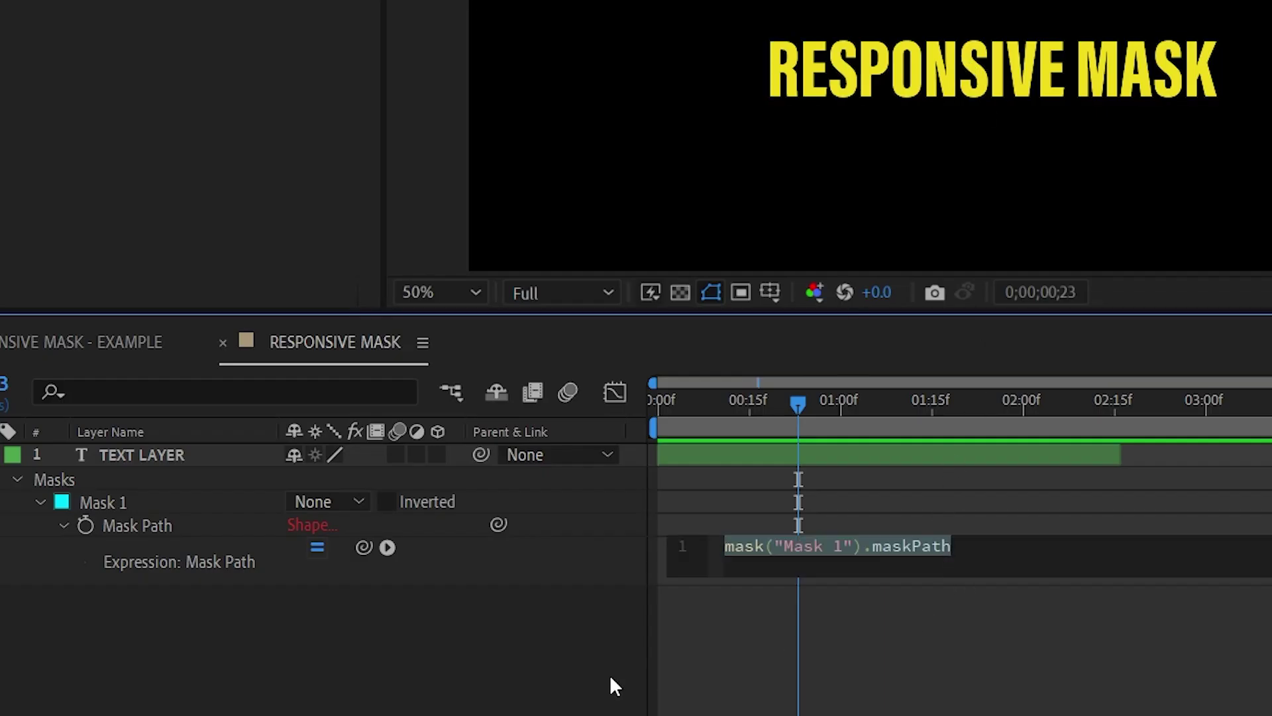
pyautogui.write('const ')
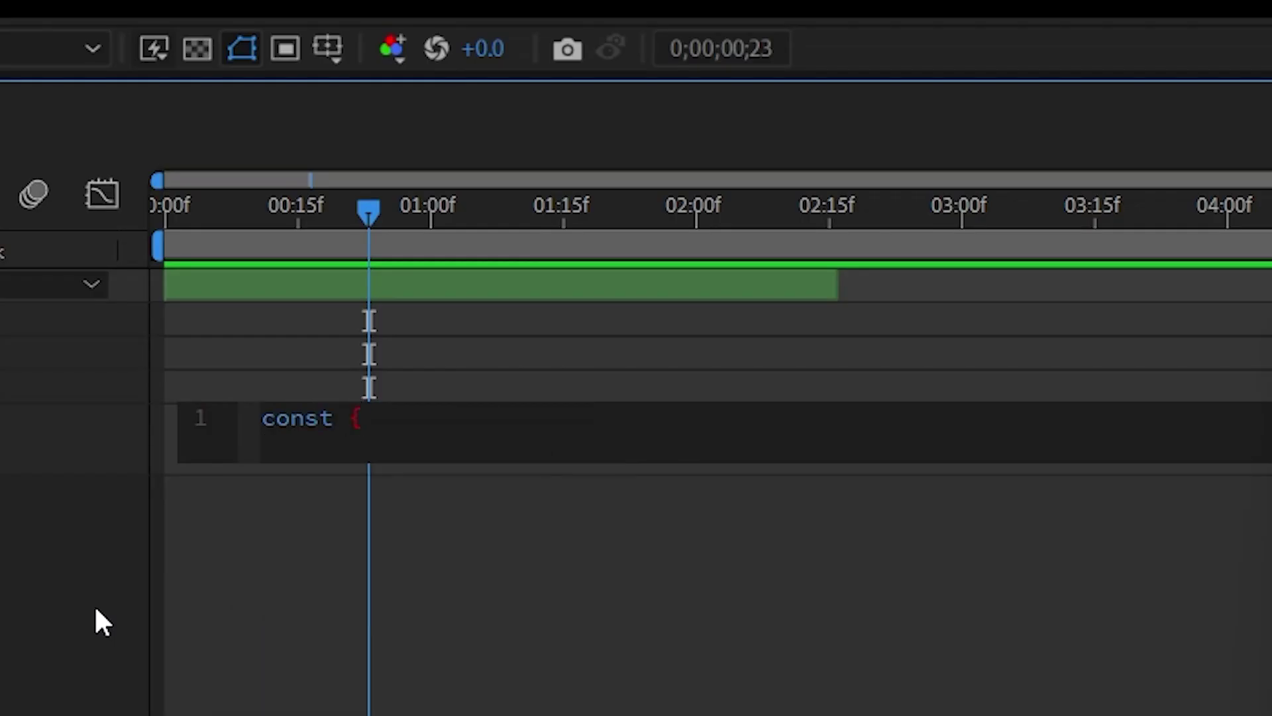
pyautogui.write('{ ')
pyautogui.write('height, wi')
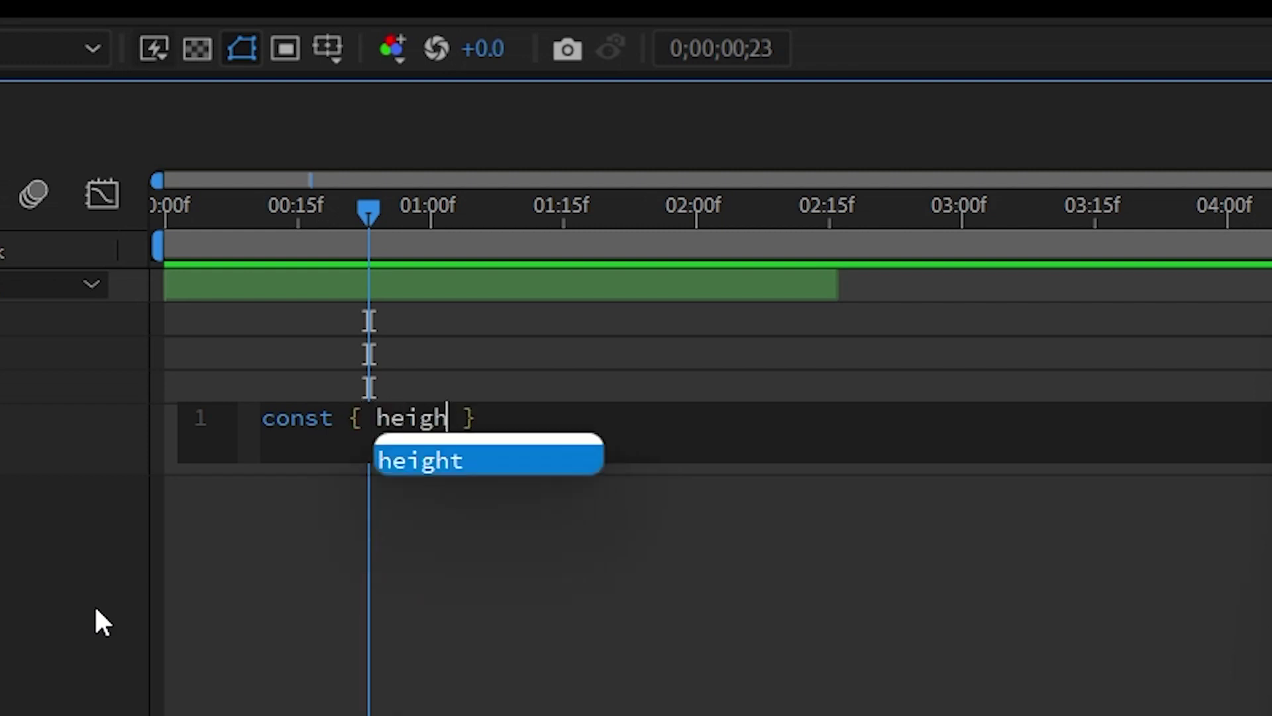
pyautogui.write('dth, left, ')
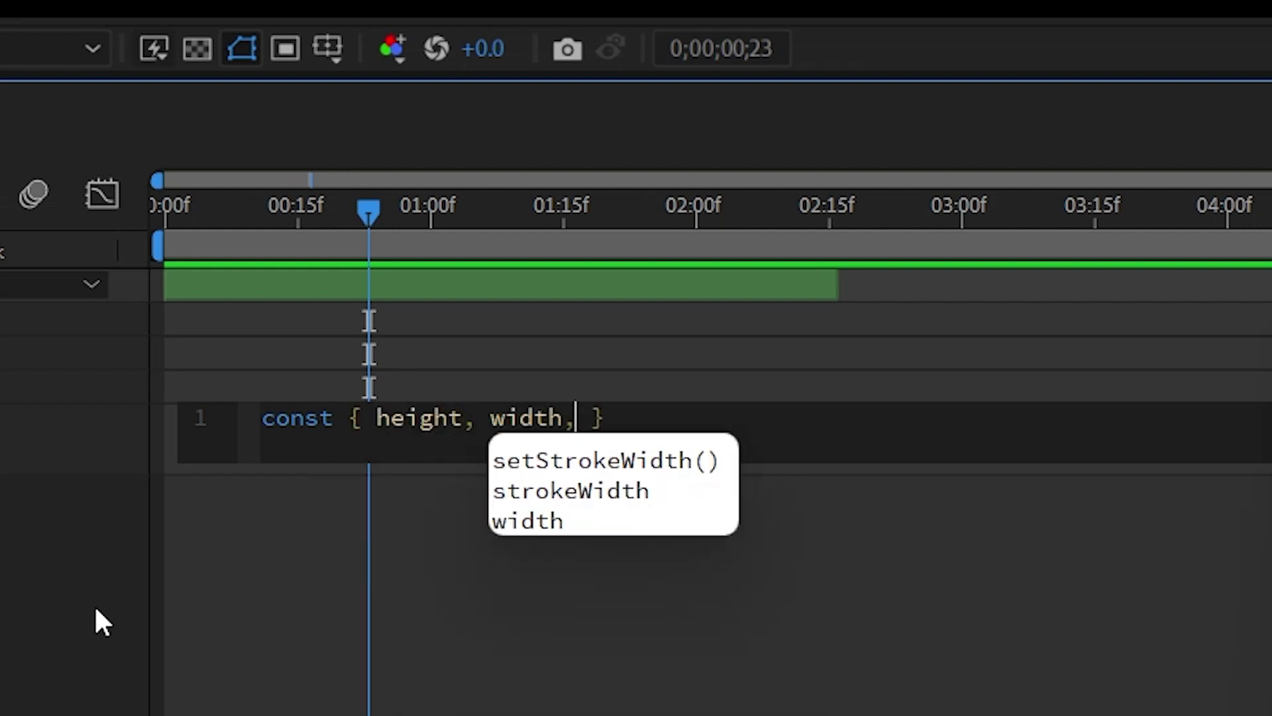
pyautogui.write('top')
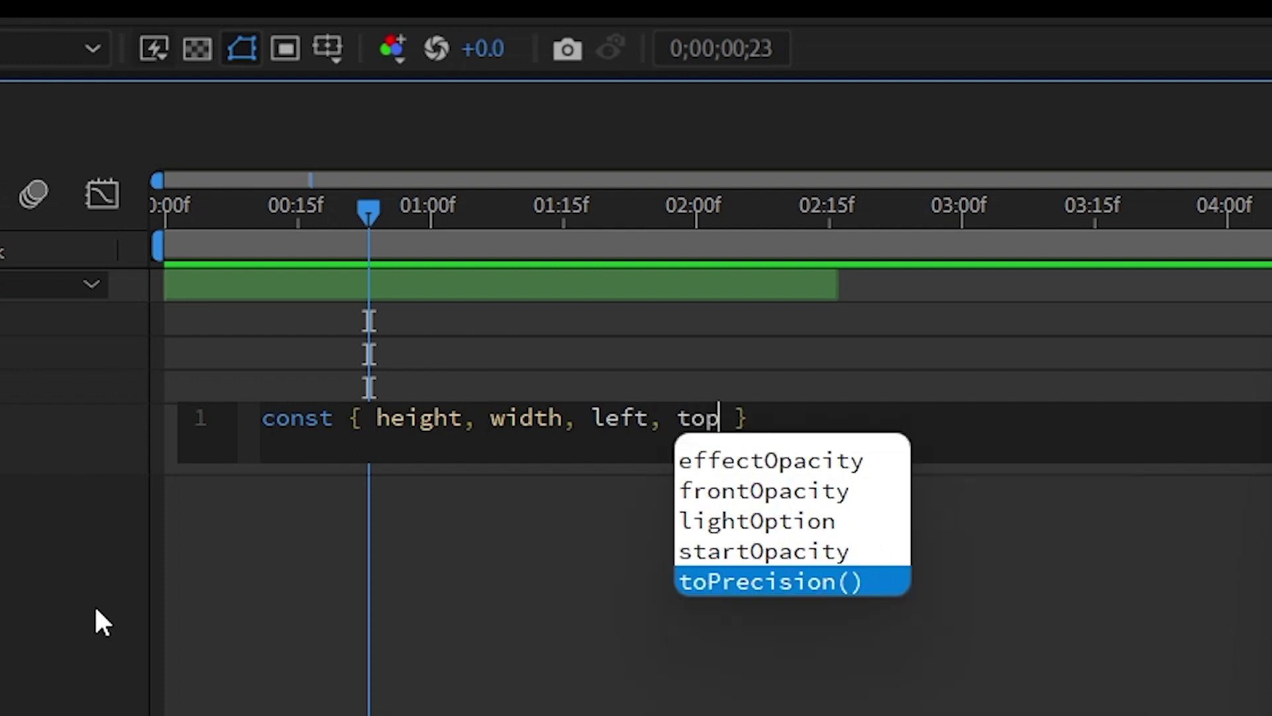
pyautogui.press('Right')
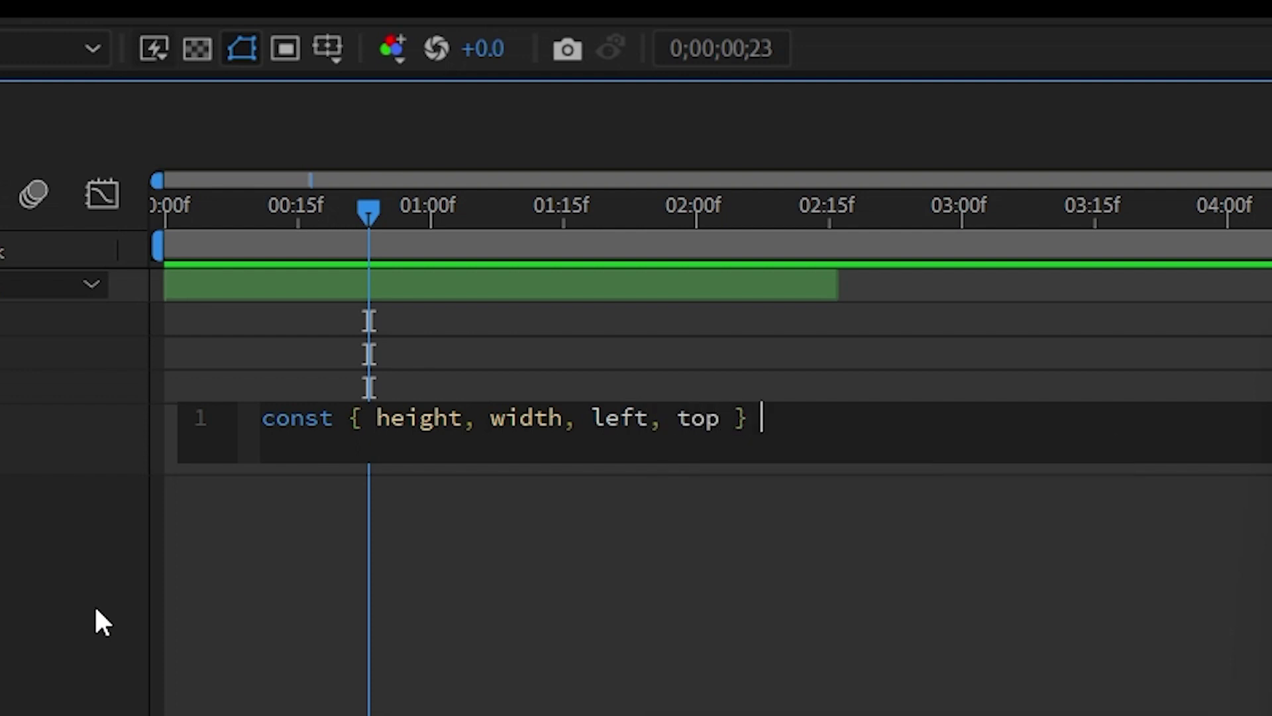
# Step: Complete the first expression line by assigning sourceRectAtTime(); to the destructured constants
pyautogui.write('= sour')
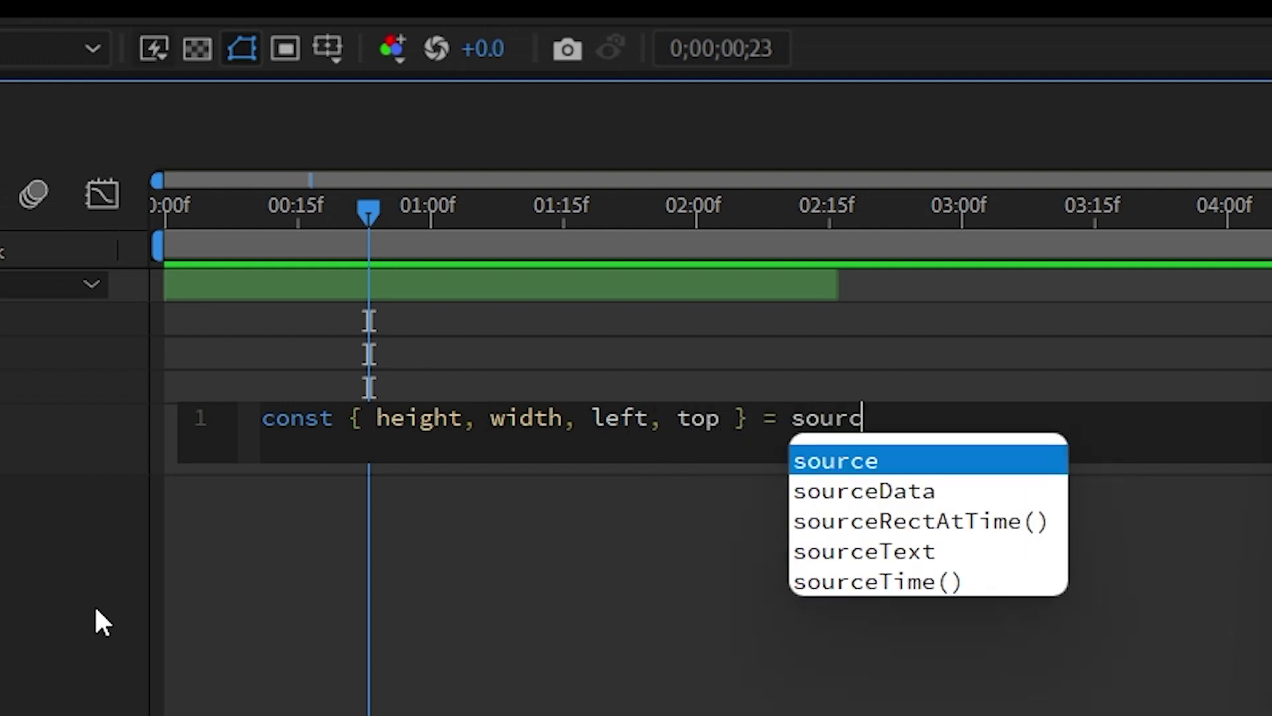
pyautogui.write('c')
pyautogui.press('Down')
pyautogui.press('Down')
pyautogui.press('Return')
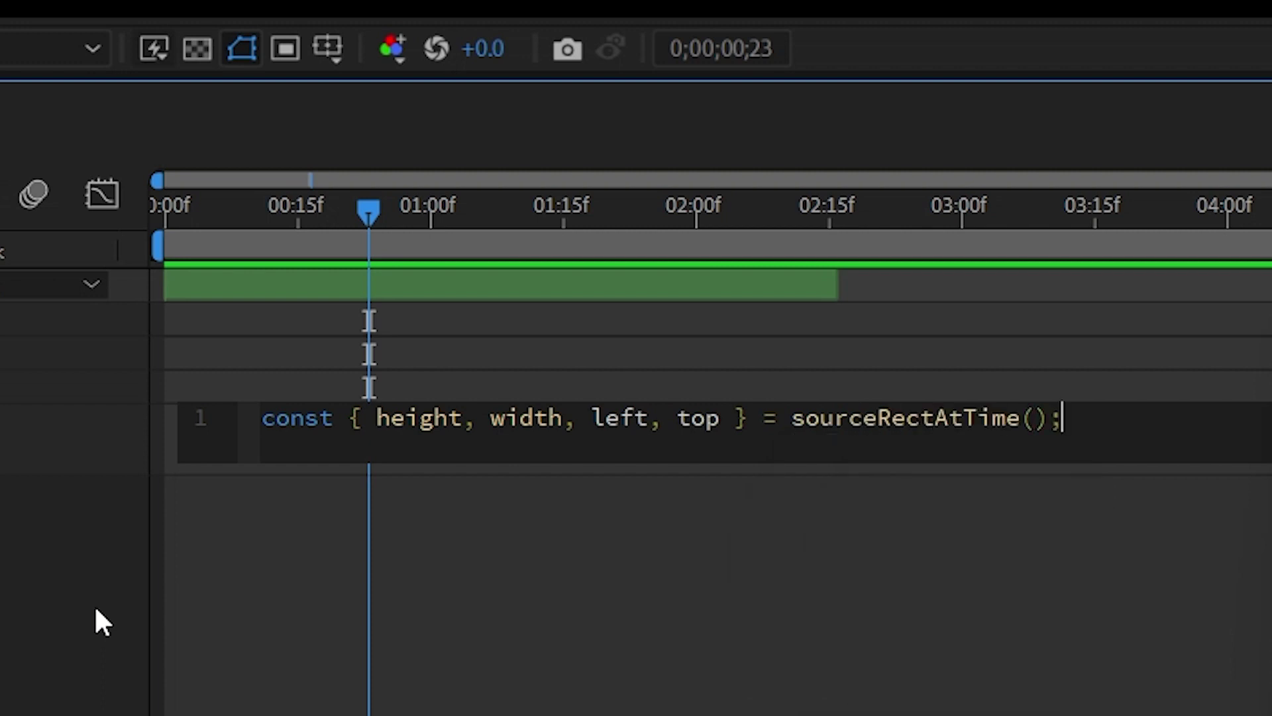
pyautogui.doubleClick(849, 425)
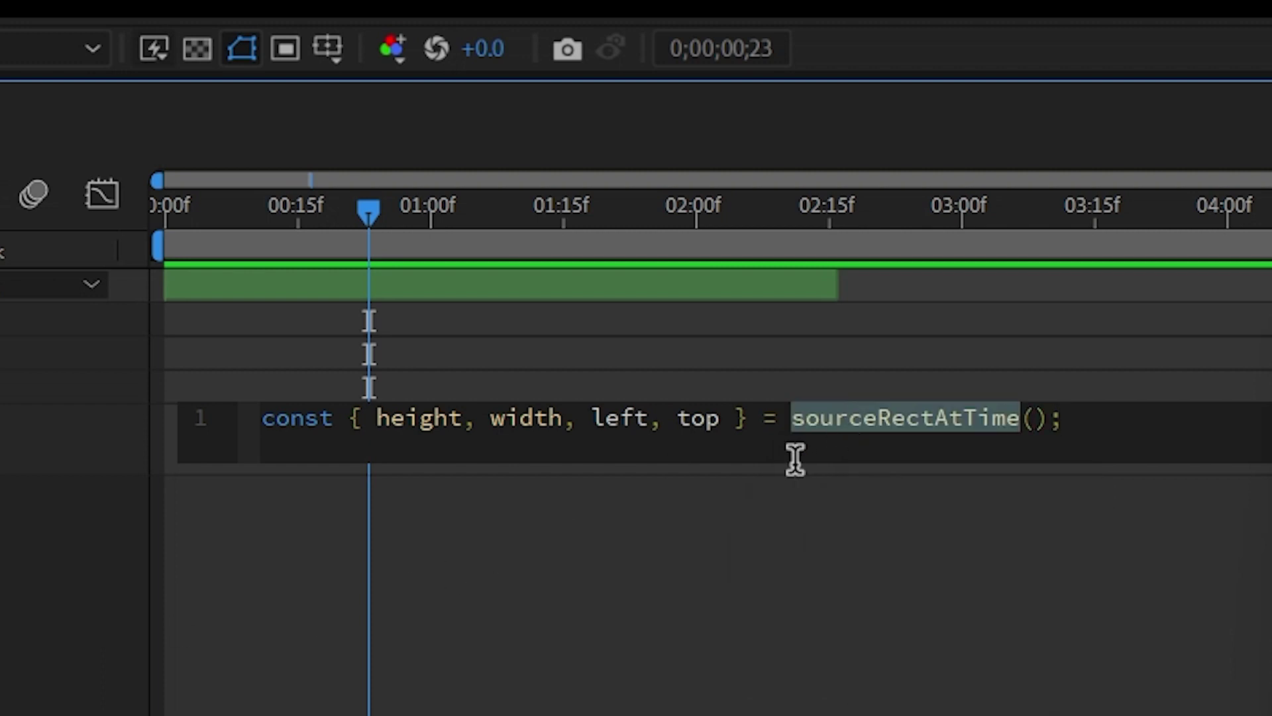
pyautogui.click(729, 414)
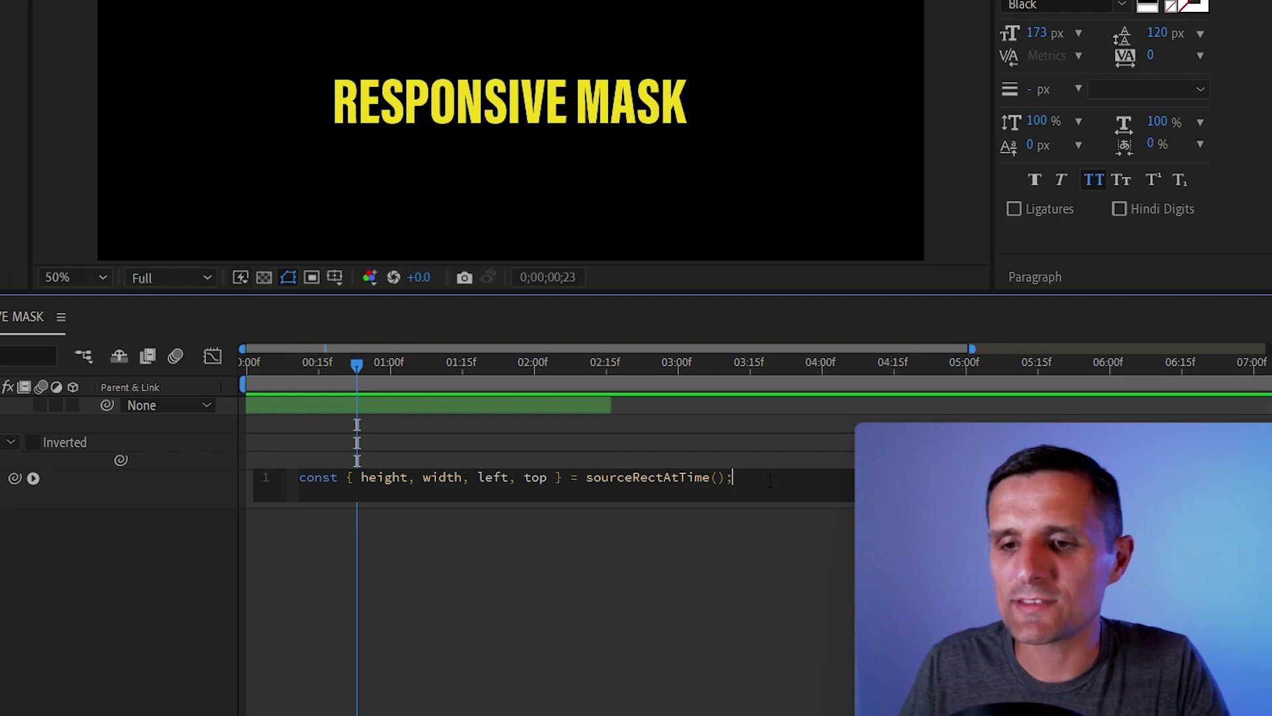
# Step: Enlarge the expression field and add a second line reading const topL = [0, 0];
pyautogui.press('Return')
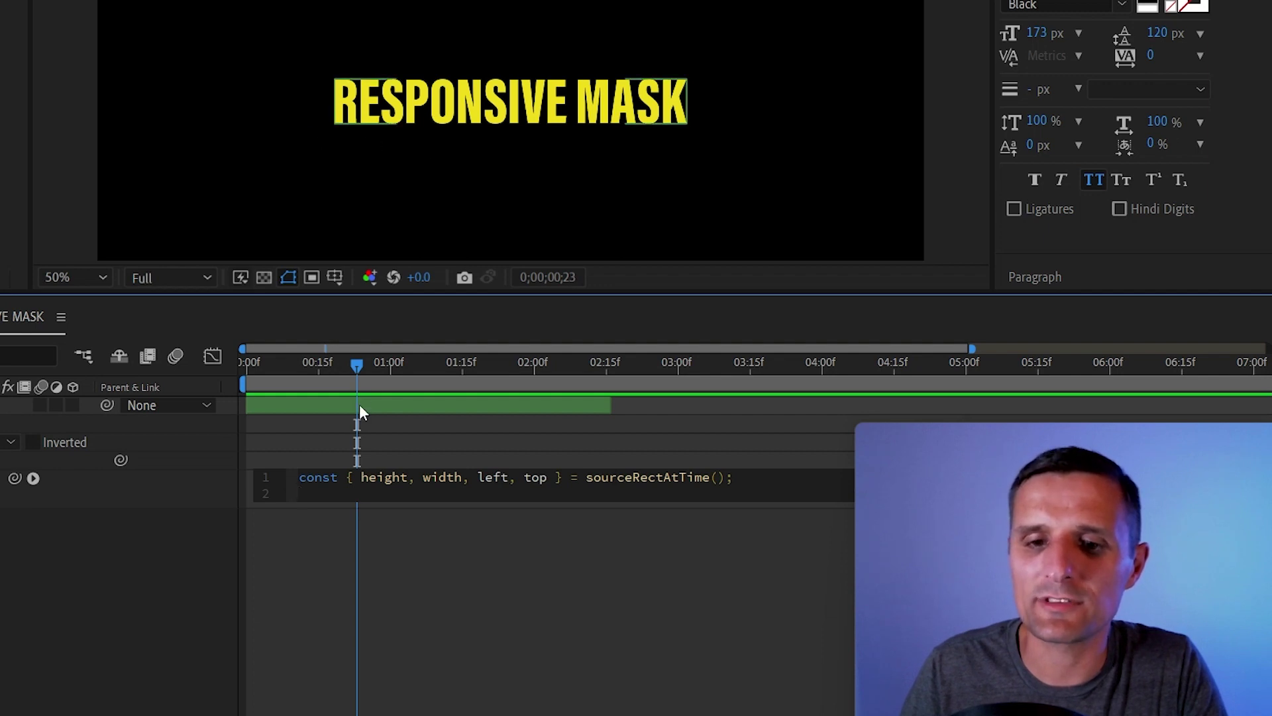
pyautogui.moveTo(371, 502); pyautogui.dragTo(333, 562)
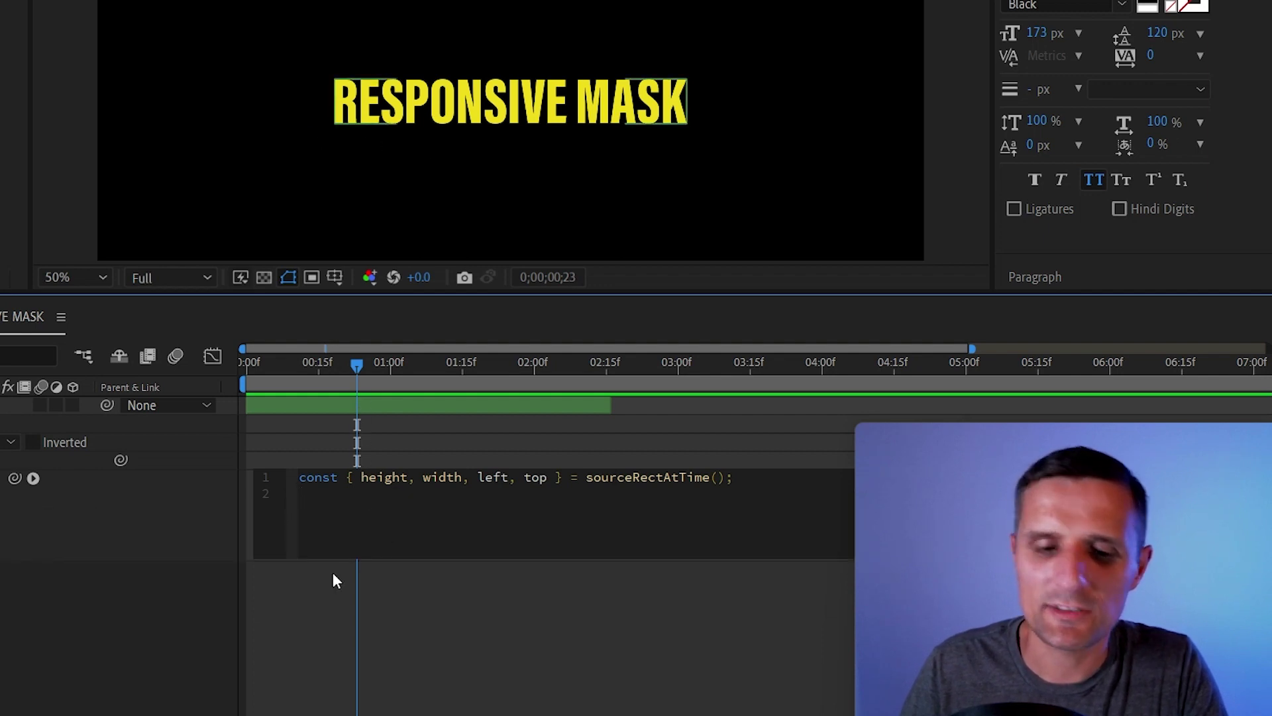
pyautogui.write('const top')
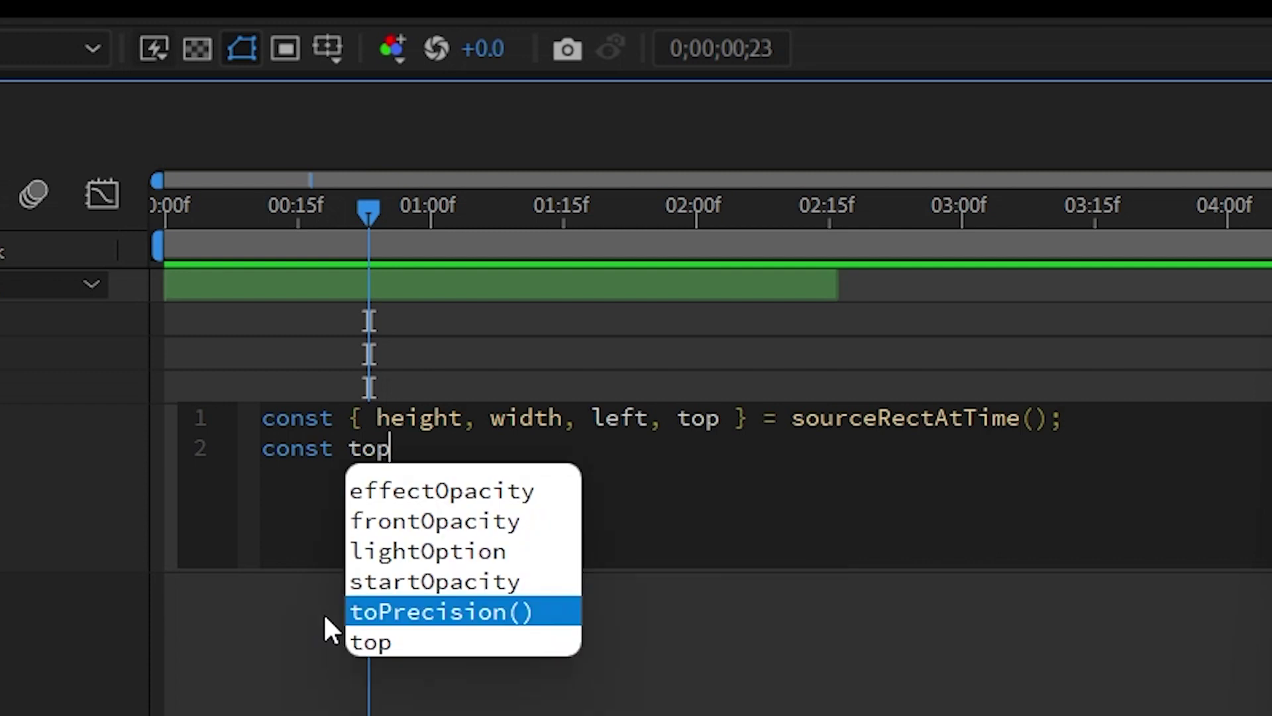
pyautogui.press('Escape')
pyautogui.write('L = ')
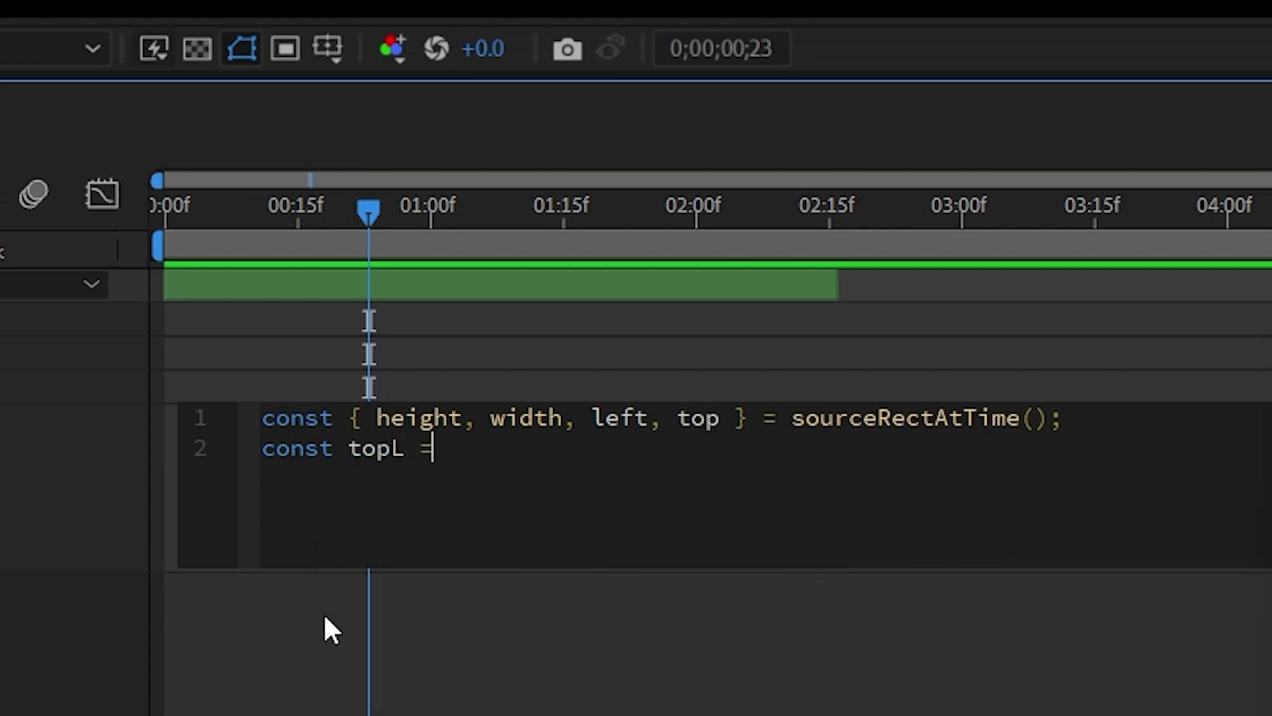
pyautogui.write('[]')
pyautogui.write('0, 0];')
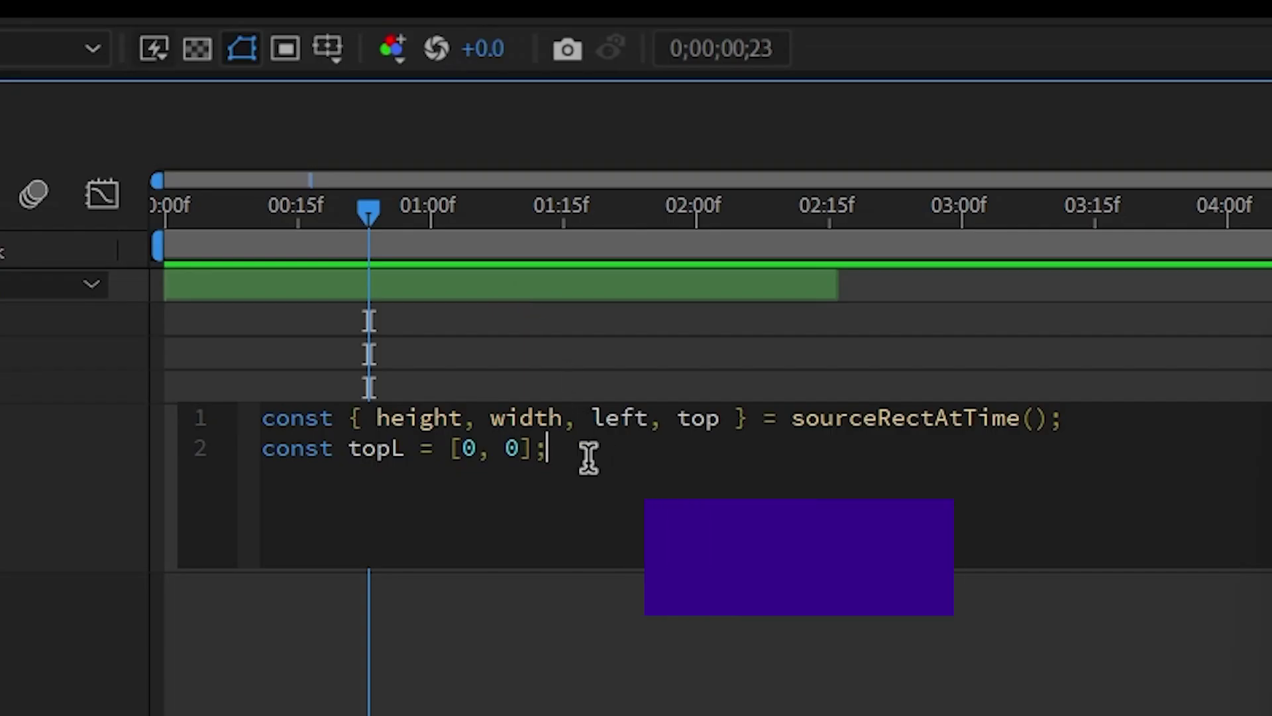
# Step: Duplicate the topL line and change the copy to const topR = [width, 0];
pyautogui.hotkey('ctrl', 'd')
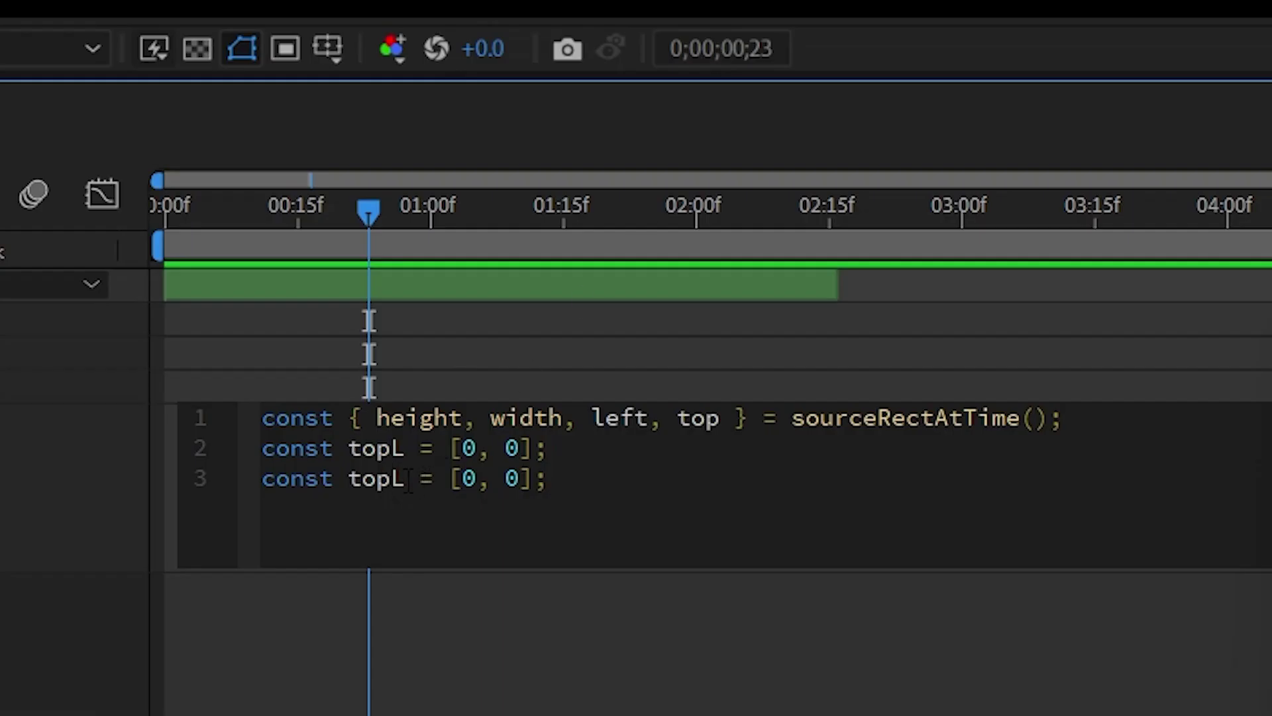
pyautogui.moveTo(408, 480); pyautogui.dragTo(391, 480)
pyautogui.write('R')
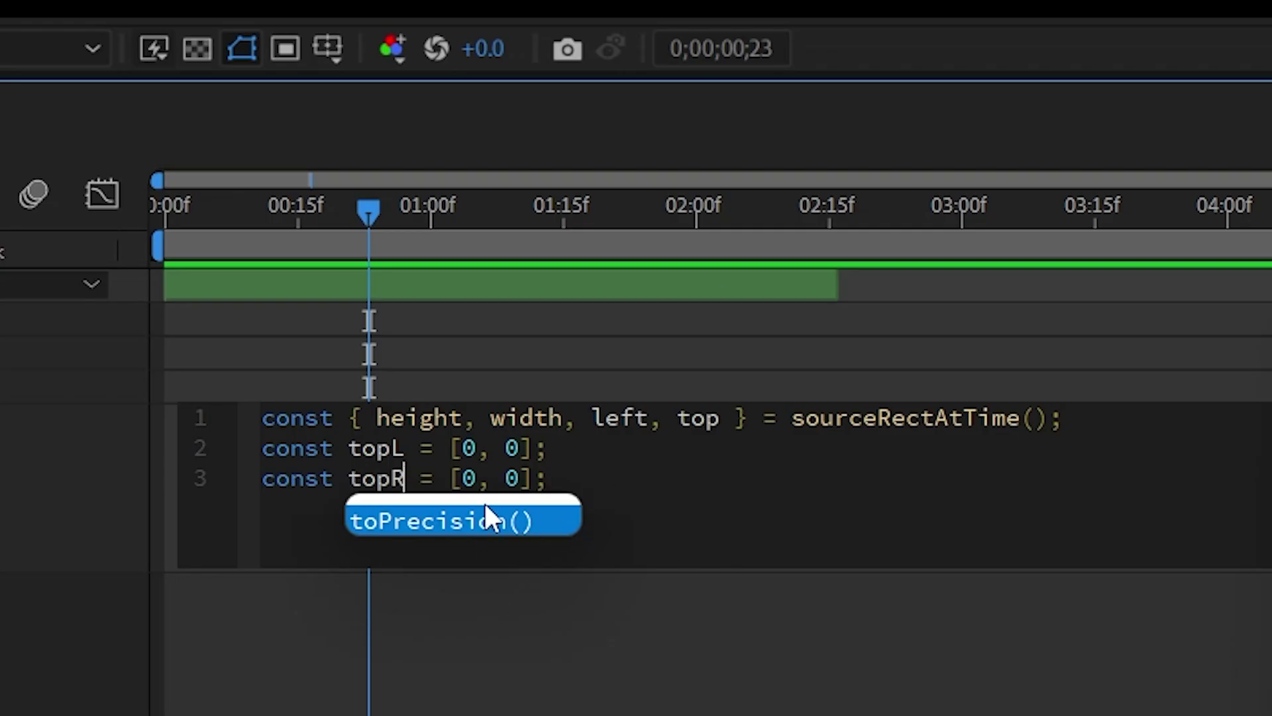
pyautogui.doubleClick(468, 479)
pyautogui.write('wid')
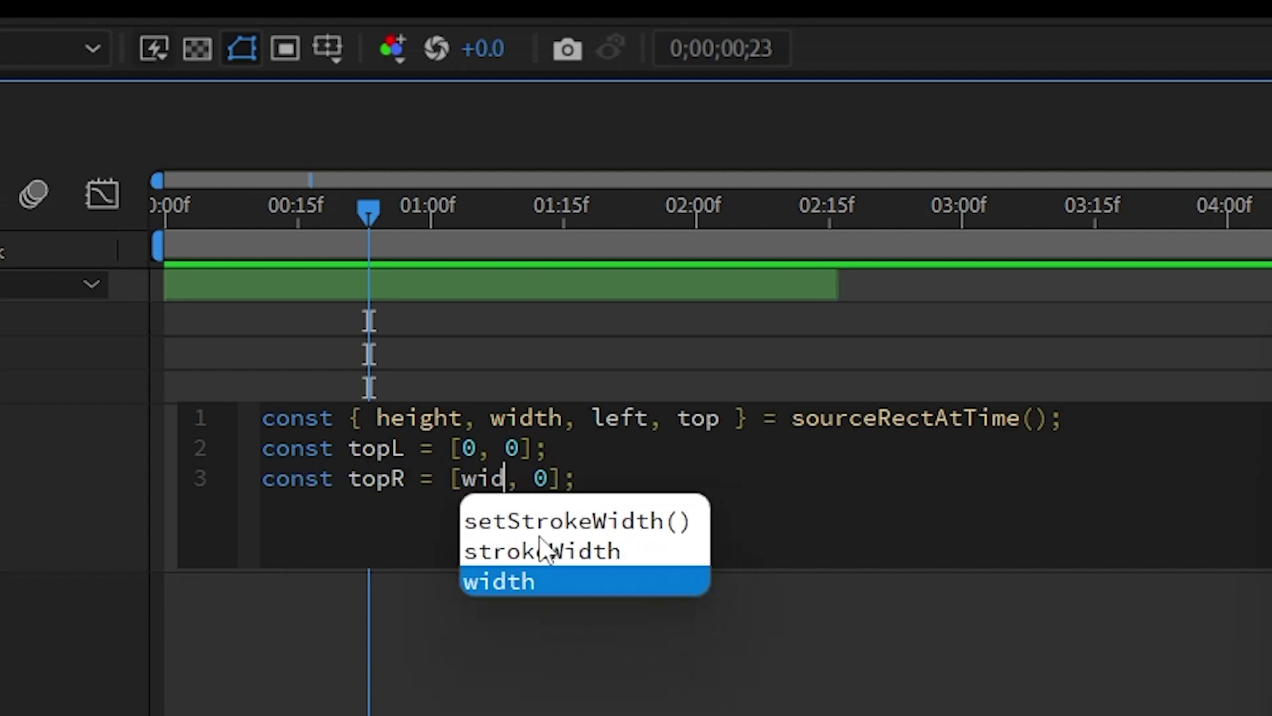
pyautogui.write('th')
# Step: Duplicate the topR line and change the copy to const bttmR = [width, height];
pyautogui.click(661, 471)
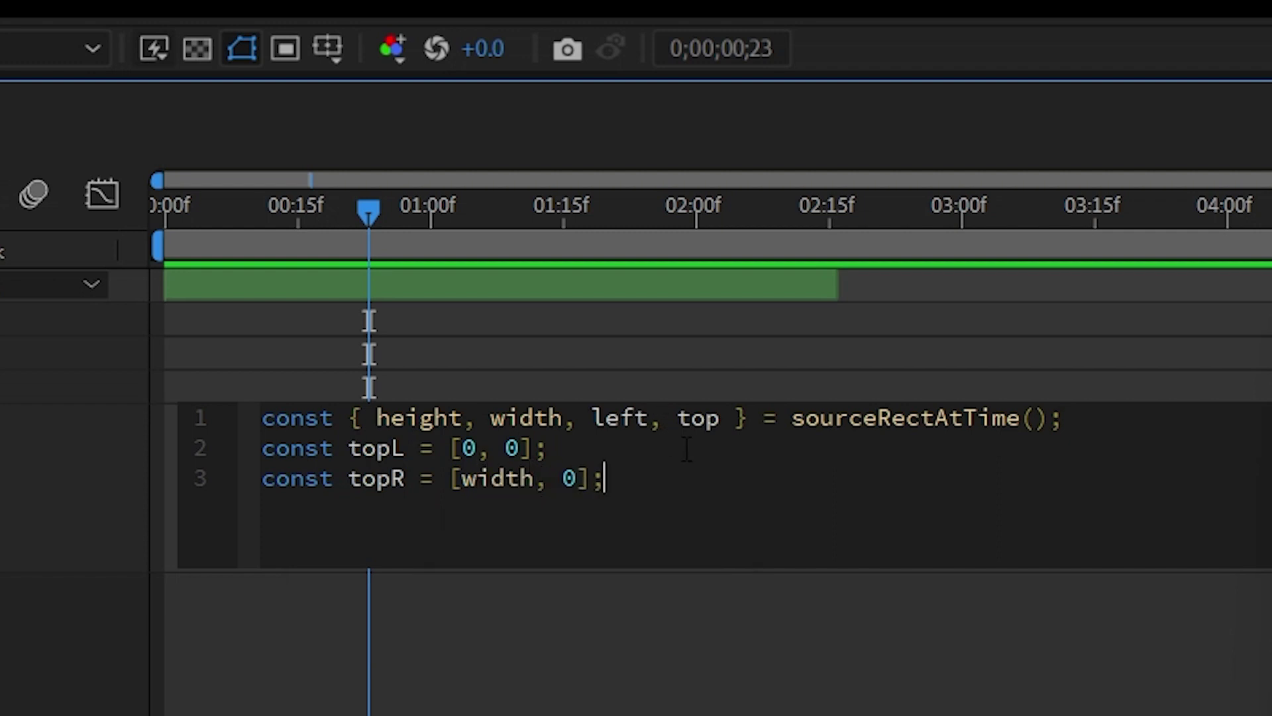
pyautogui.hotkey('ctrl', 'd')
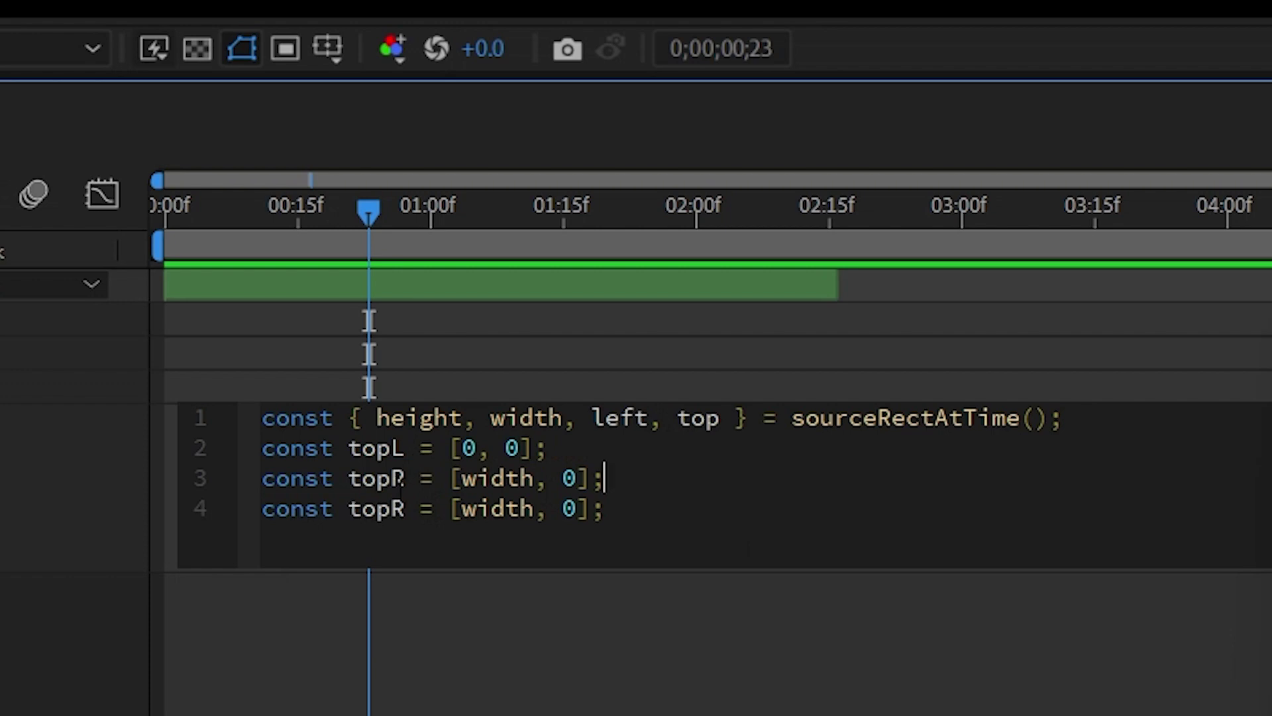
pyautogui.moveTo(397, 508); pyautogui.dragTo(348, 508)
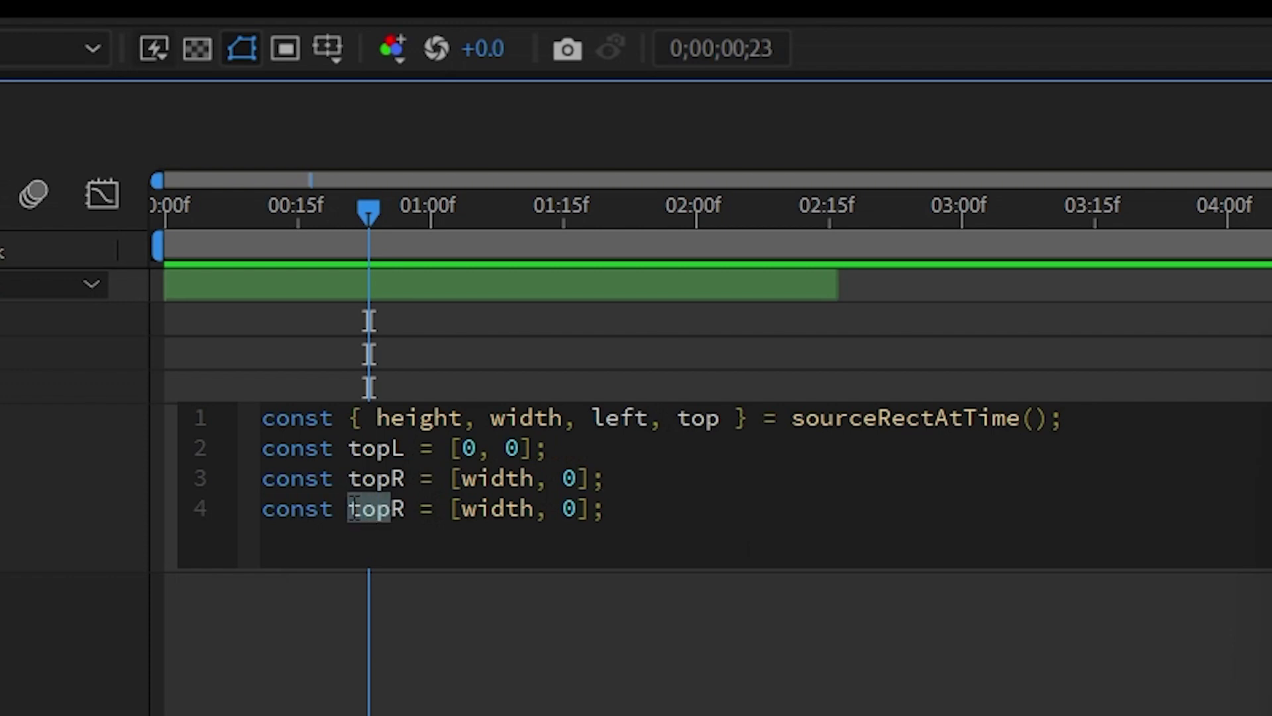
pyautogui.write('bttm')
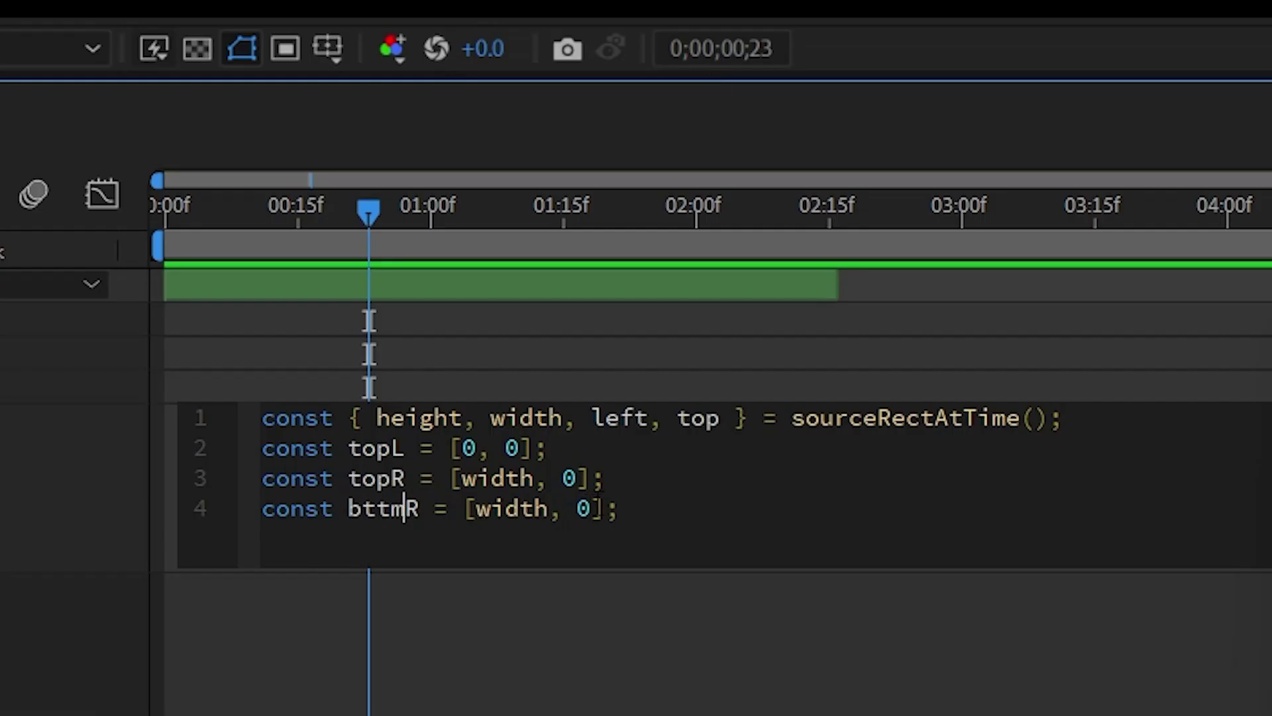
pyautogui.moveTo(594, 509); pyautogui.dragTo(578, 510)
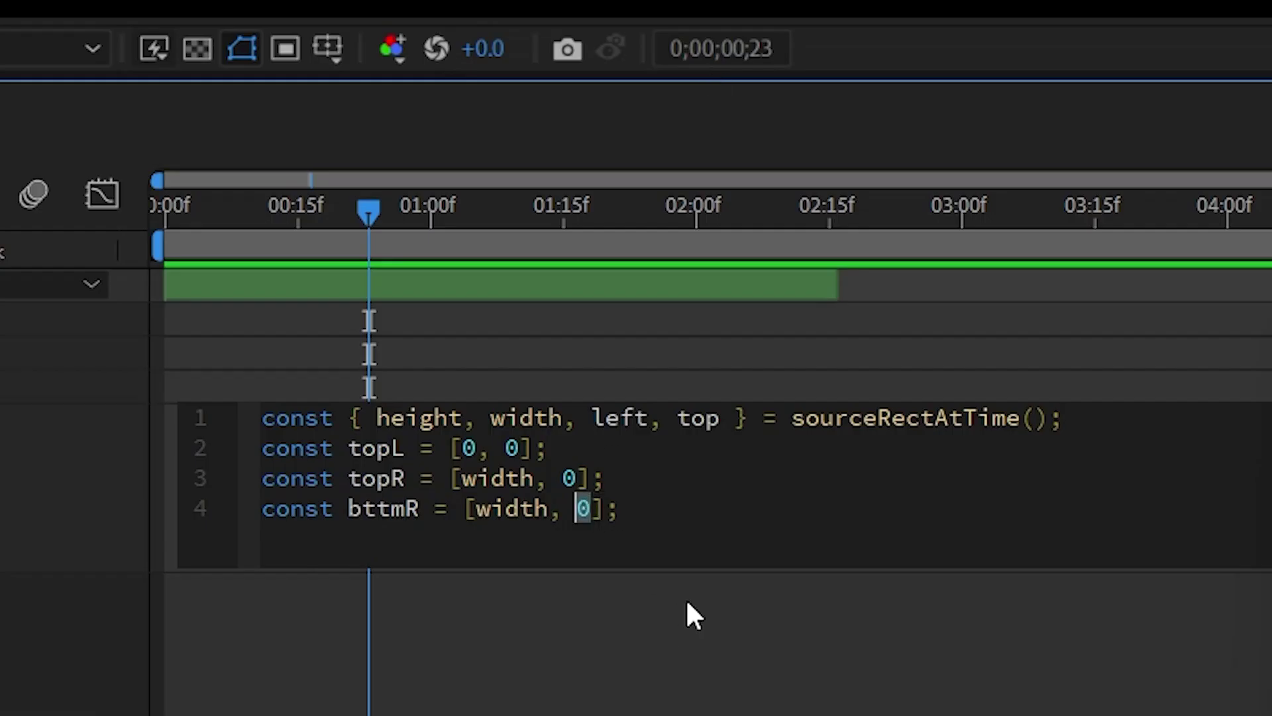
pyautogui.write('height')
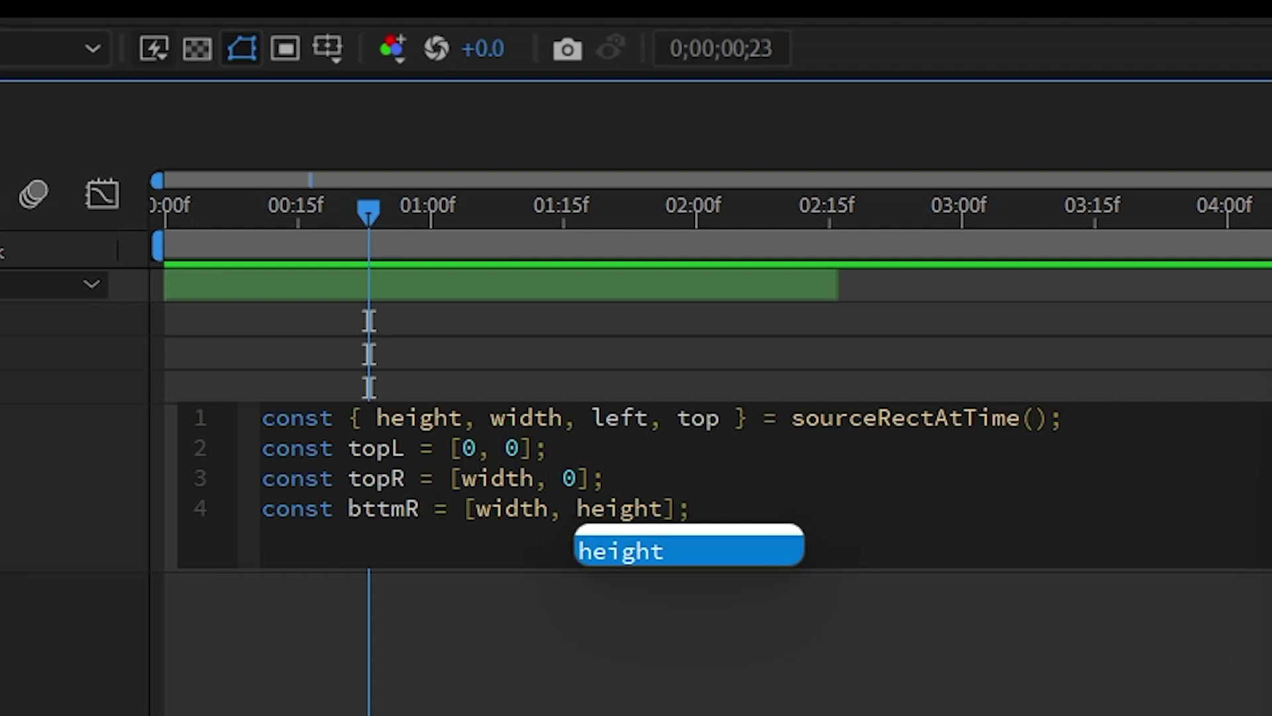
# Step: Duplicate the bttmR line and change the copy to const bttmL = [0, height];
pyautogui.click(731, 501)
pyautogui.press('super+d')
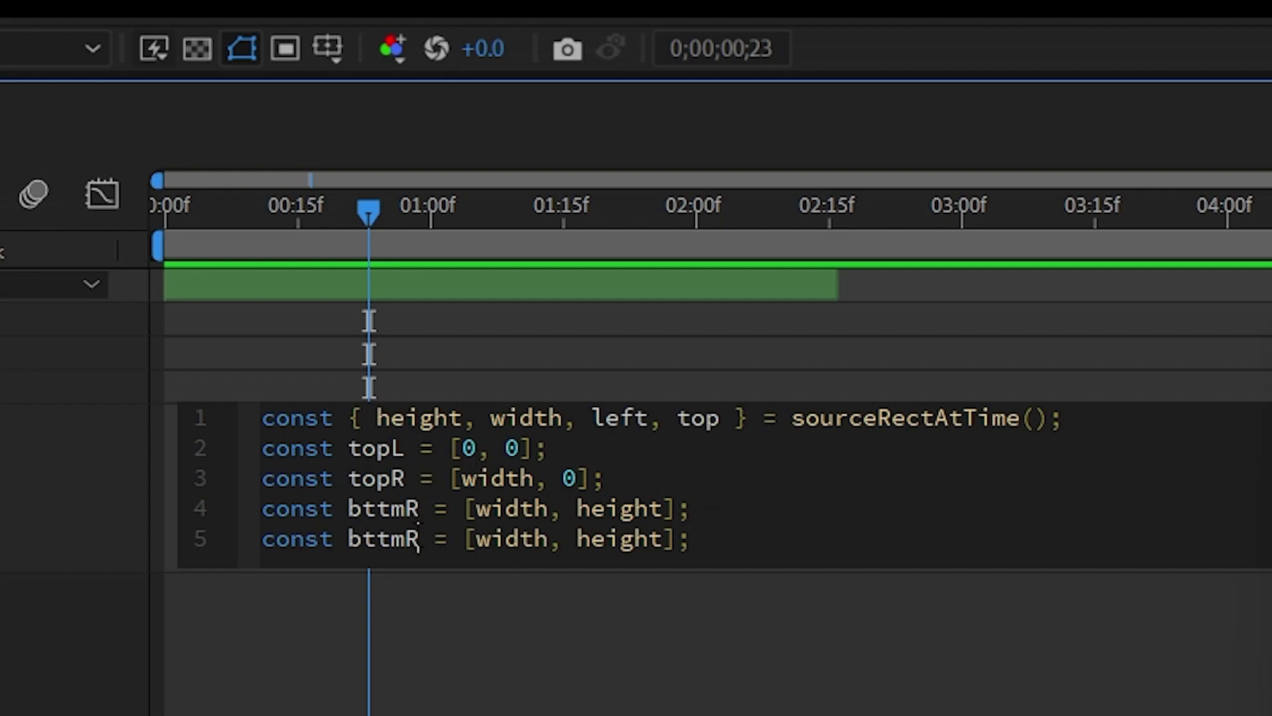
pyautogui.hotkey('shift', 'Left')
pyautogui.write('L')
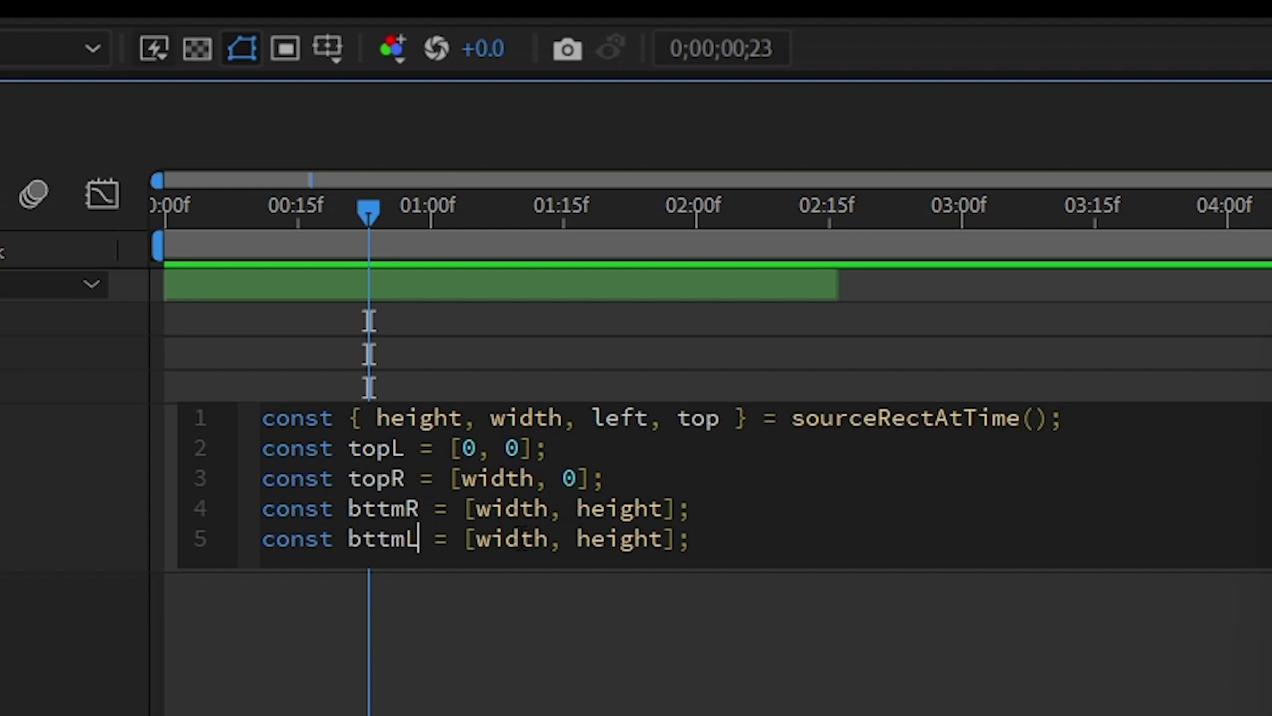
pyautogui.doubleClick(520, 539)
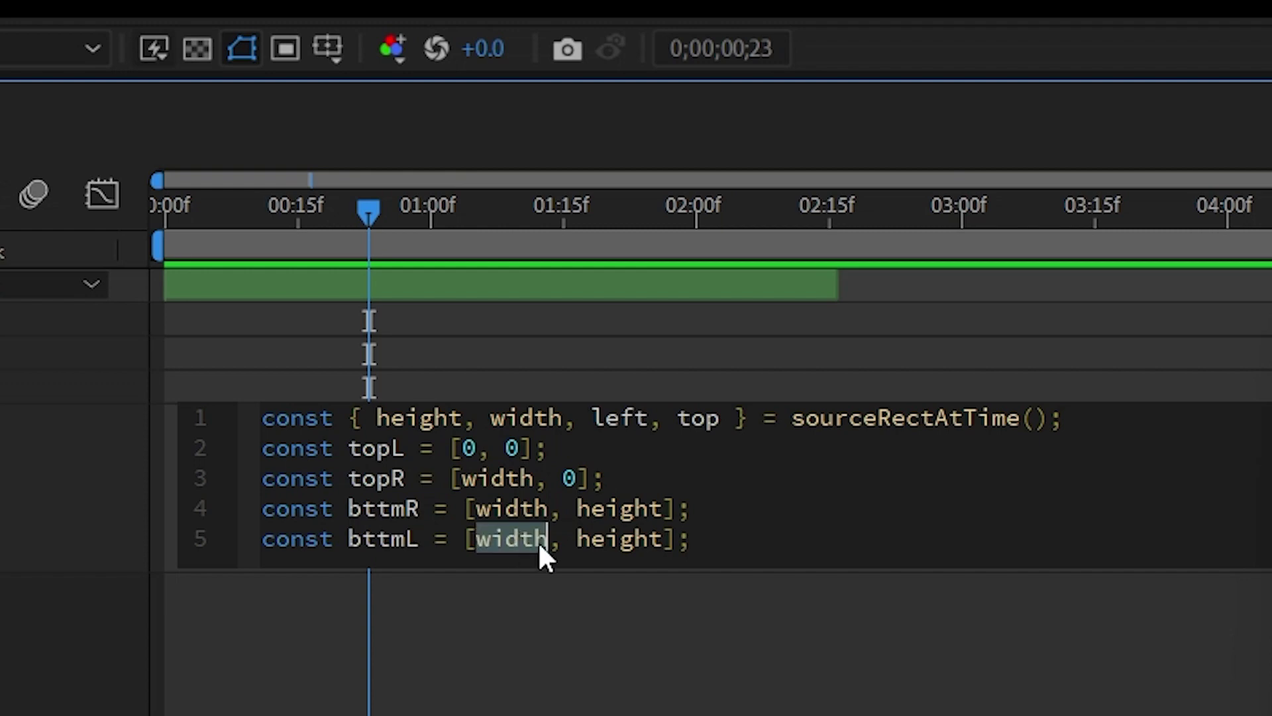
pyautogui.write('0')
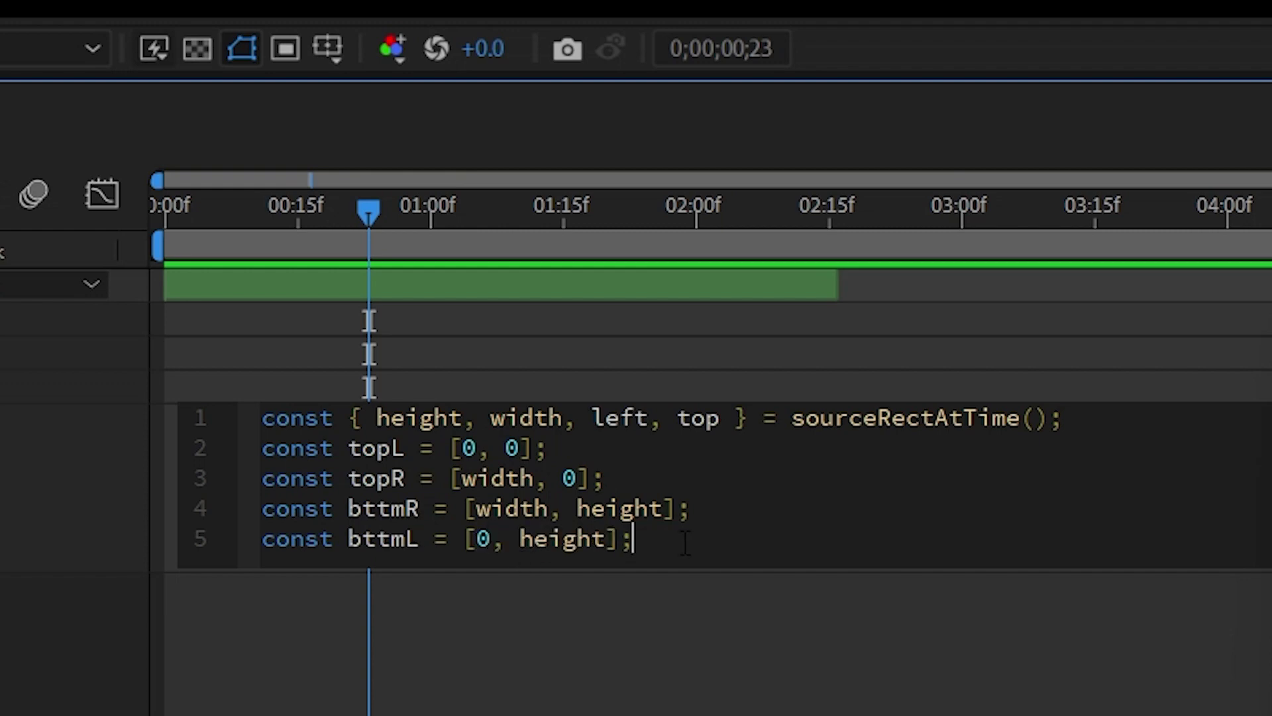
# Step: Add a sixth expression line reading const pathPoints = [topL, topR, bttmR, bttmL];
pyautogui.press('Return')
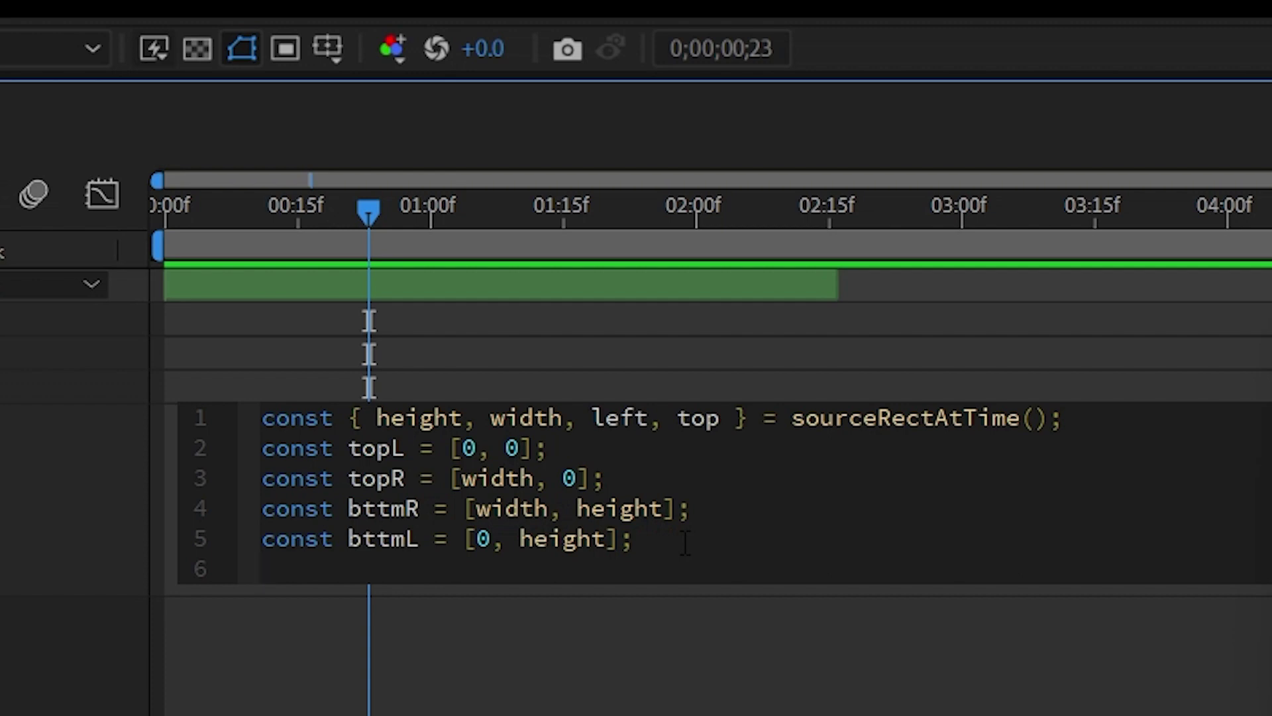
pyautogui.write('const pathP')
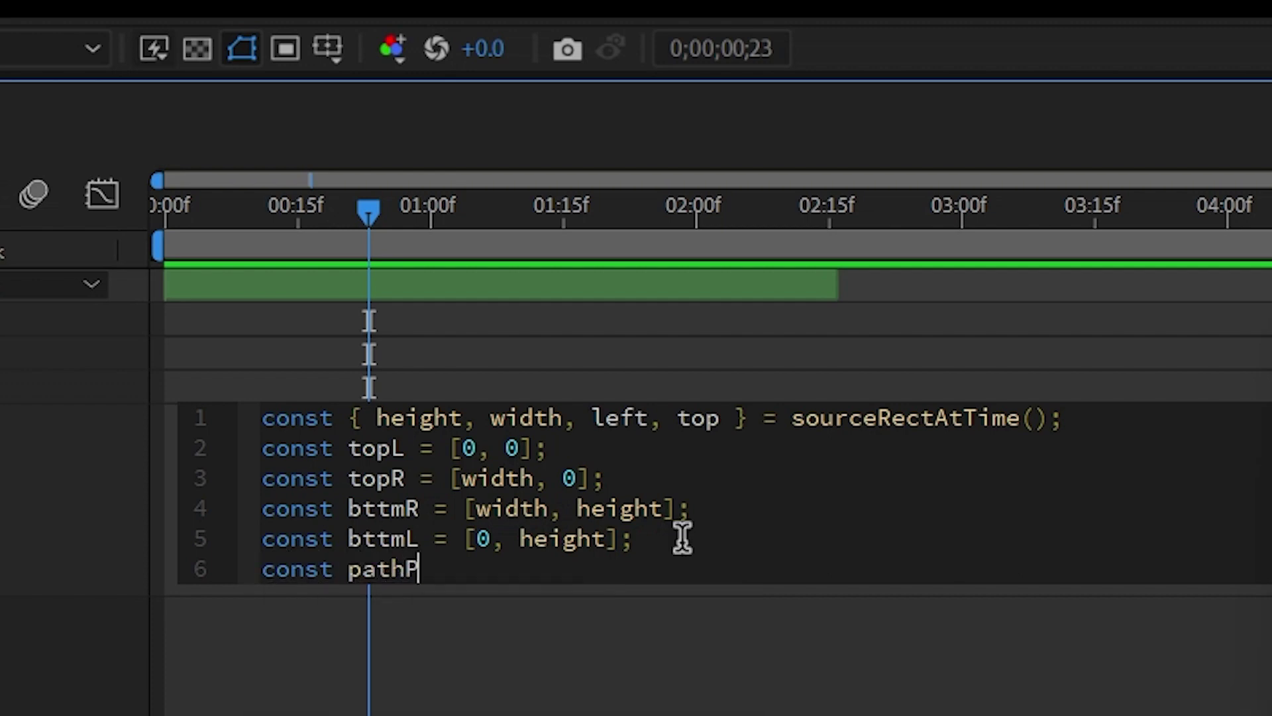
pyautogui.write('oints = ')
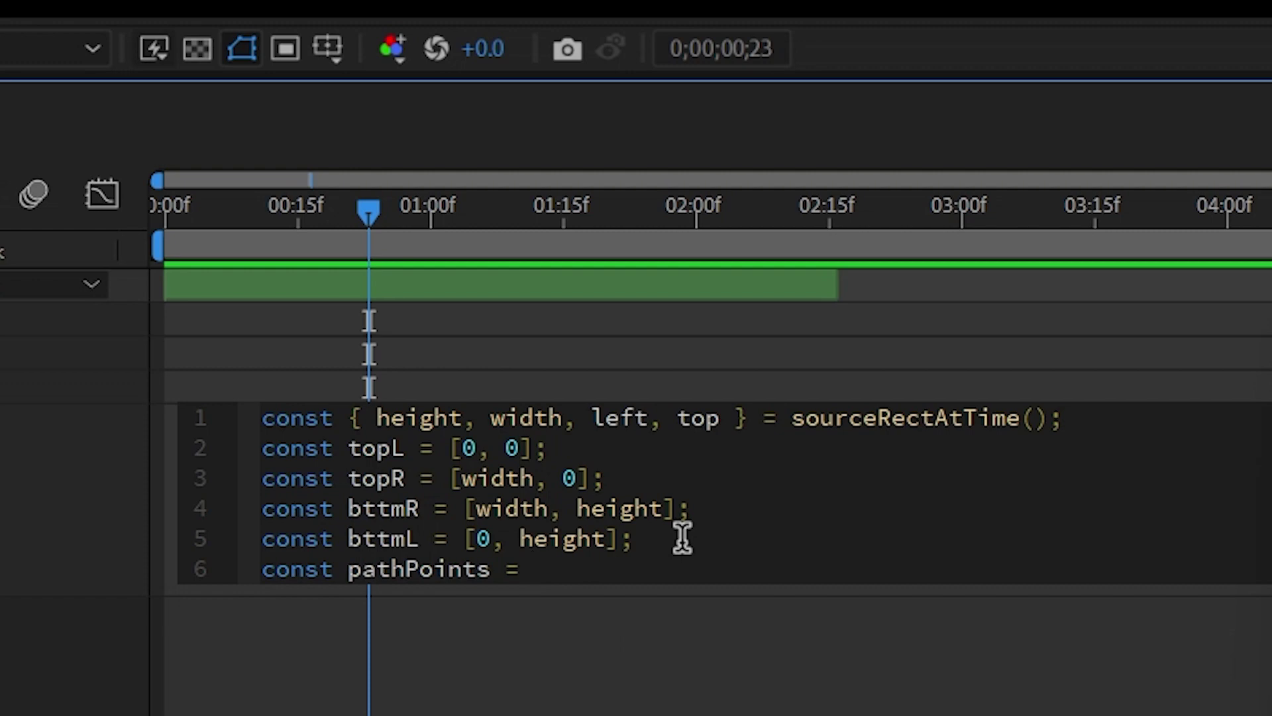
pyautogui.write('[];')
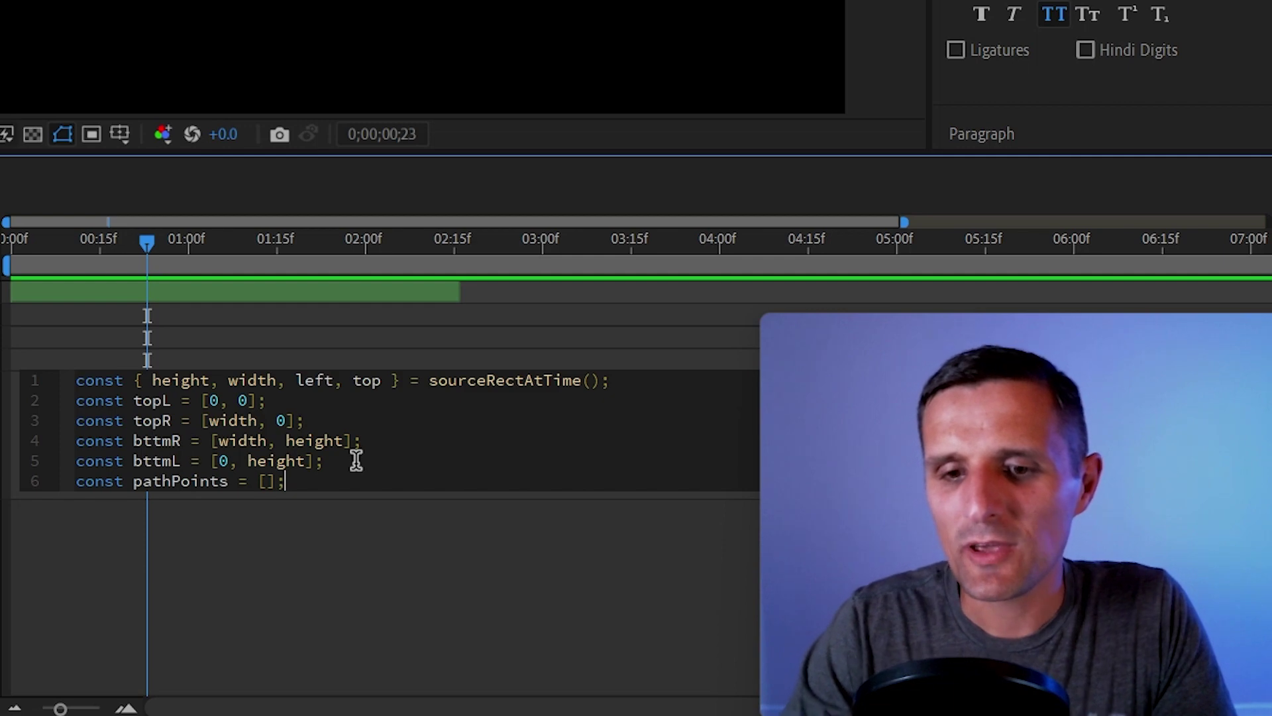
pyautogui.press('Left')
pyautogui.press('Left')
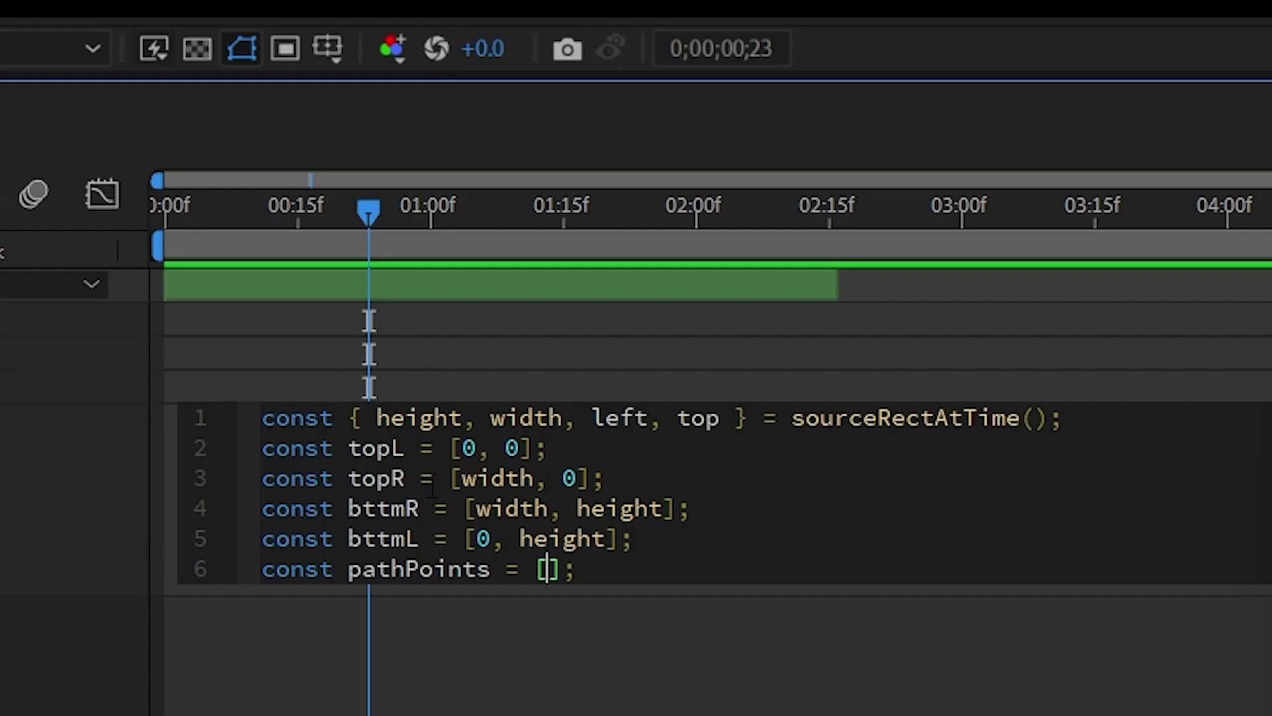
pyautogui.write('topL, top')
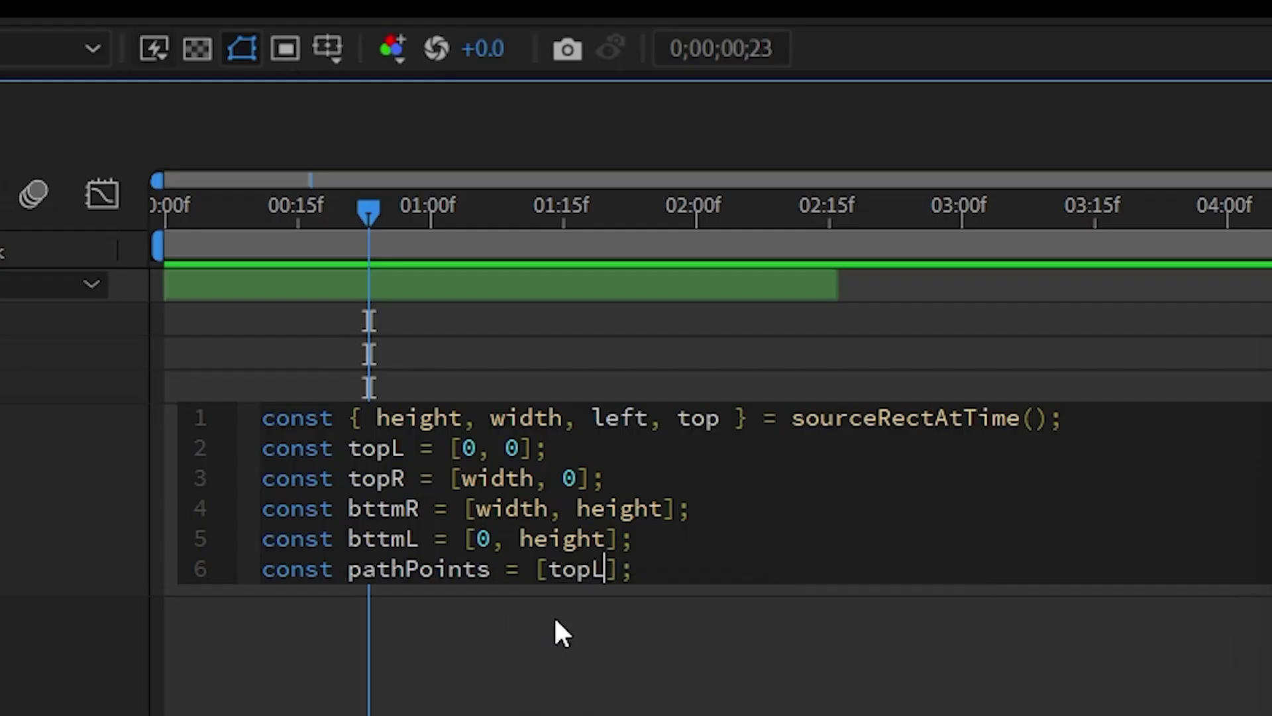
pyautogui.write('R, bttm')
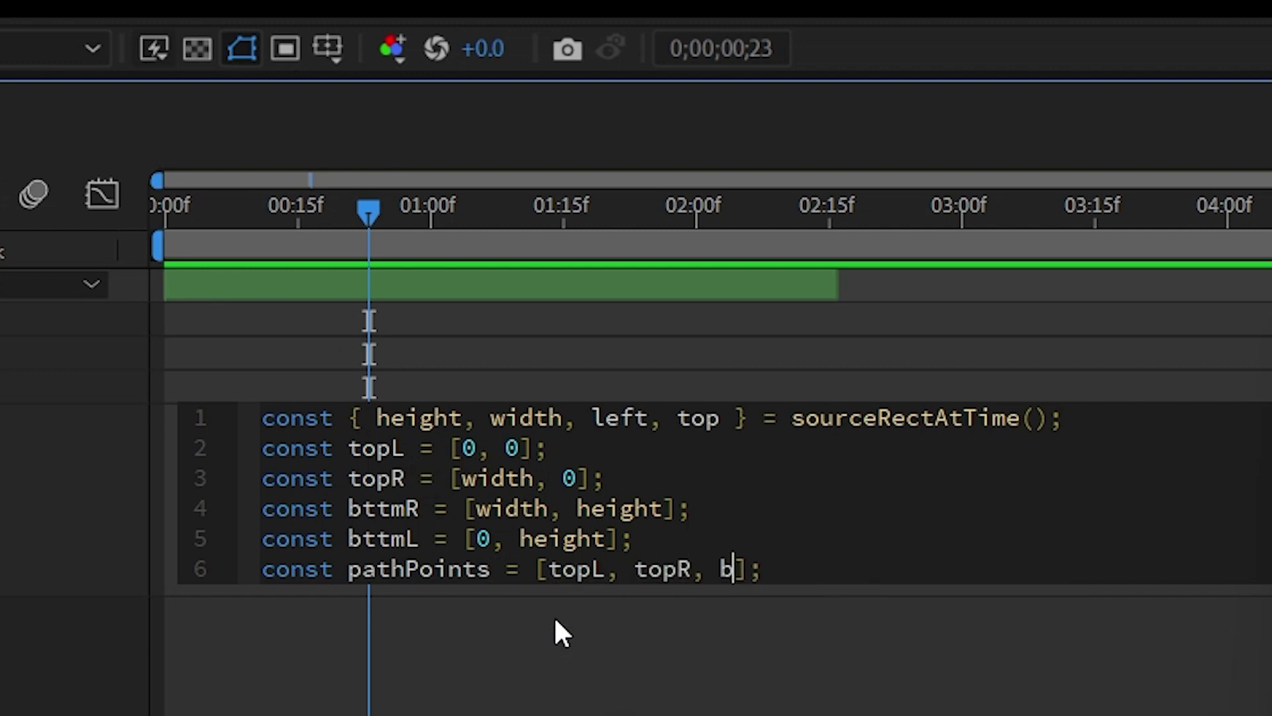
pyautogui.press('Down')
pyautogui.press('Return')
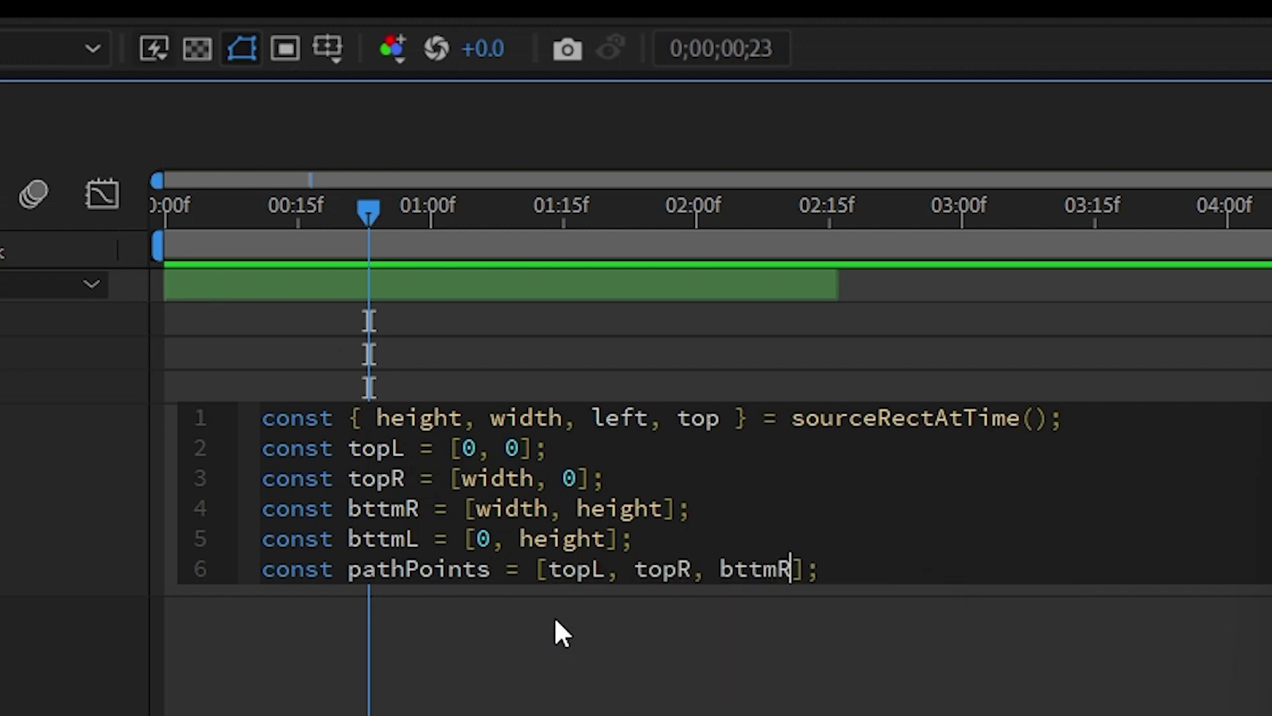
pyautogui.press('Return')
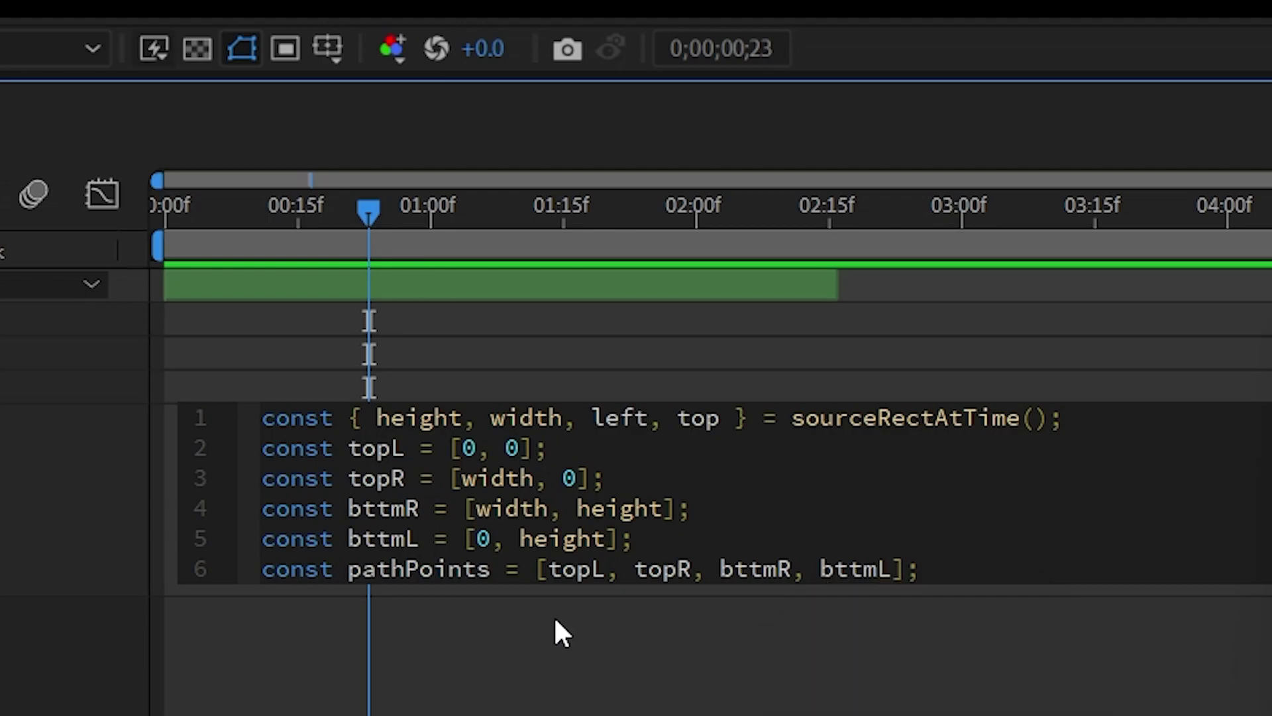
pyautogui.press('End')
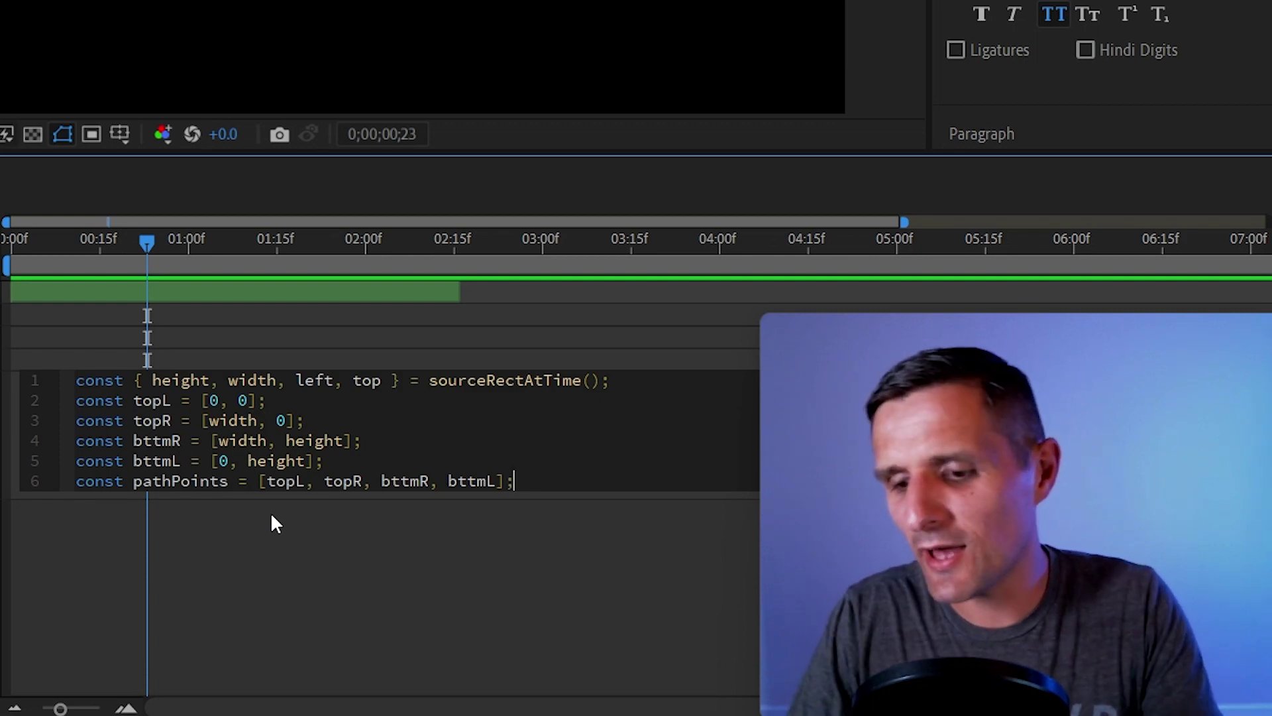
# Step: Add a final line reading createPath(pathPoints) and apply the Mask Path expression
pyautogui.press('Return')
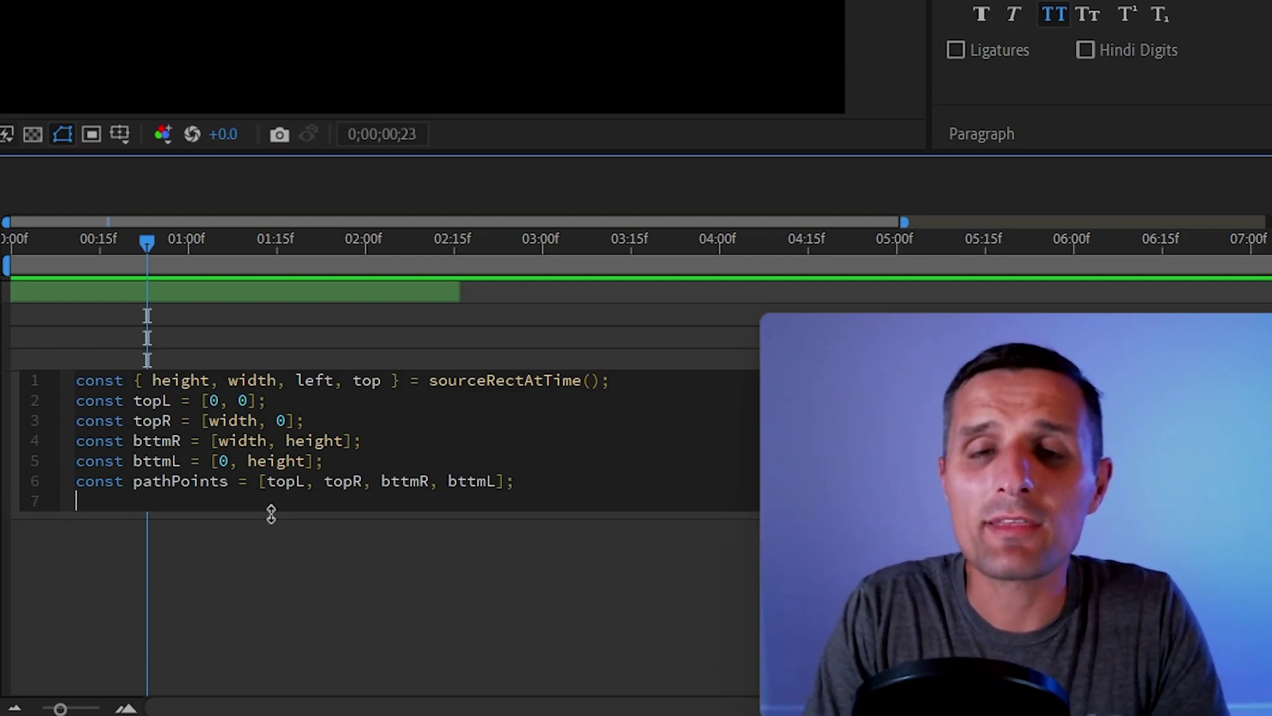
pyautogui.write('create')
pyautogui.press('Down')
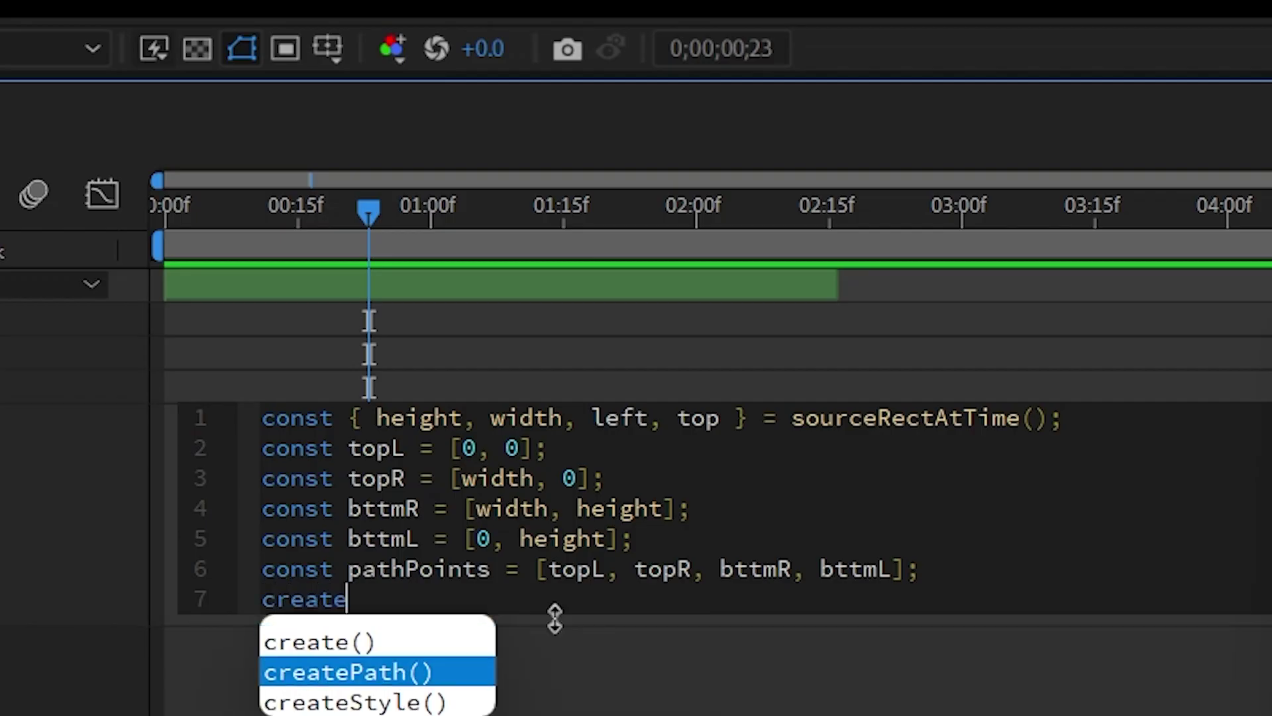
pyautogui.press('Return')
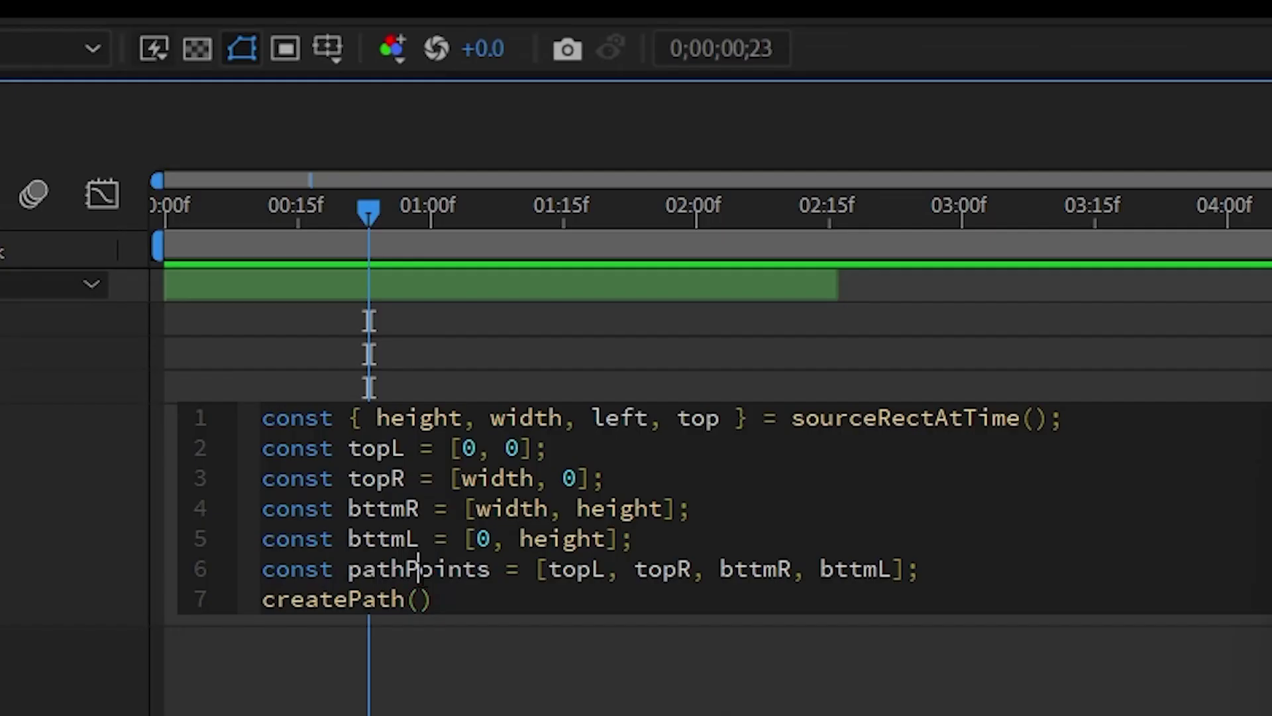
pyautogui.doubleClick(177, 480)
pyautogui.hotkey('ctrl', 'c')
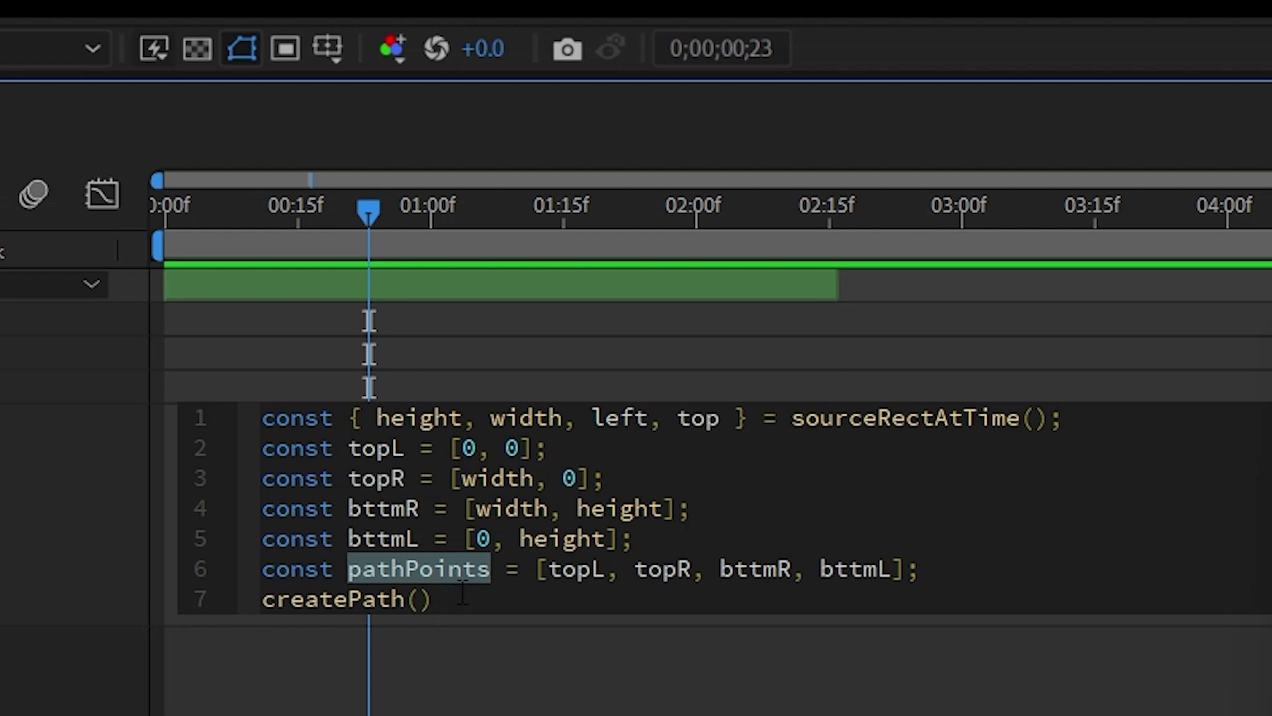
pyautogui.click(423, 611)
pyautogui.hotkey('ctrl', 'v')
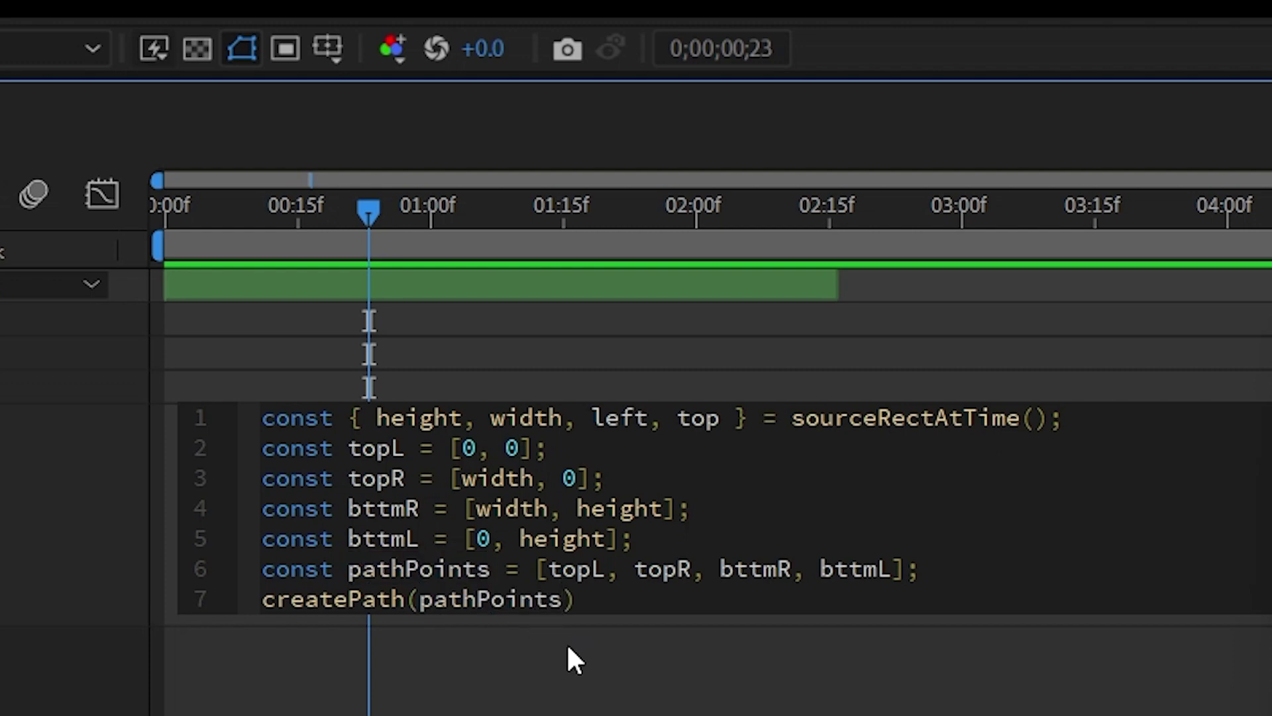
pyautogui.click(552, 652)
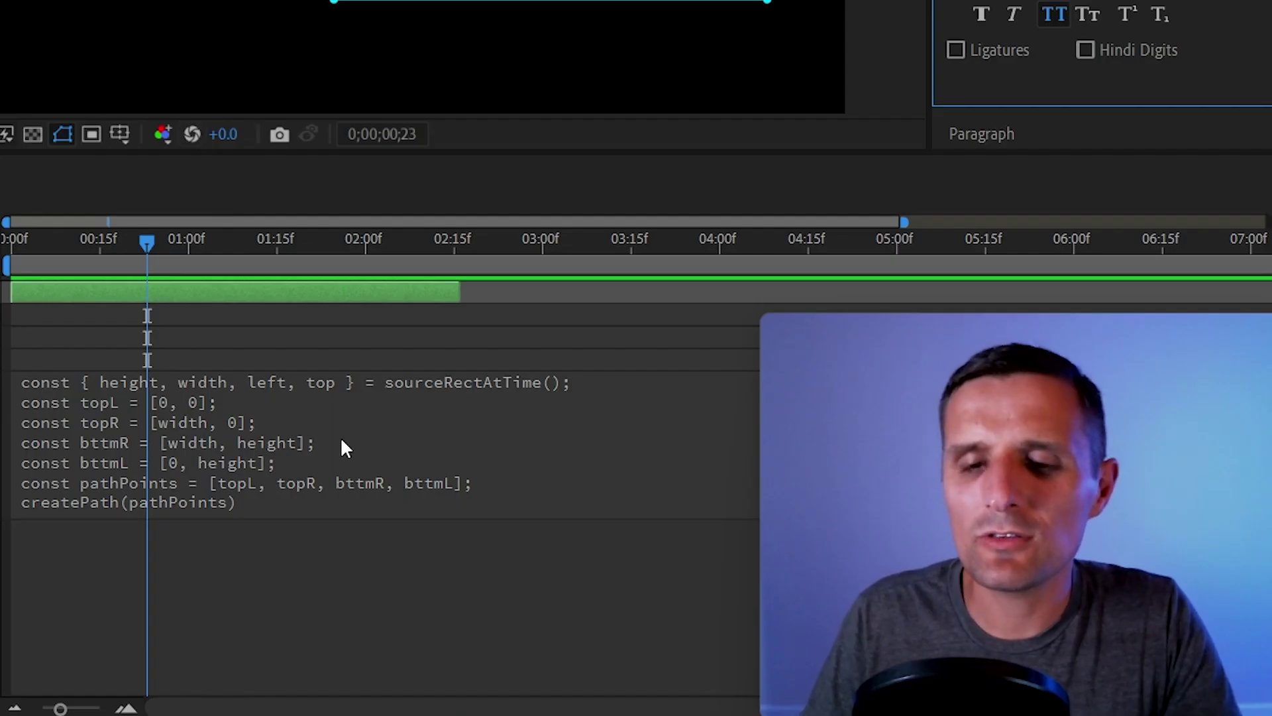
# Step: Offset the topL point by the text's position so its line reads const topL = [left, top] + [0, 0];
pyautogui.click(340, 440)
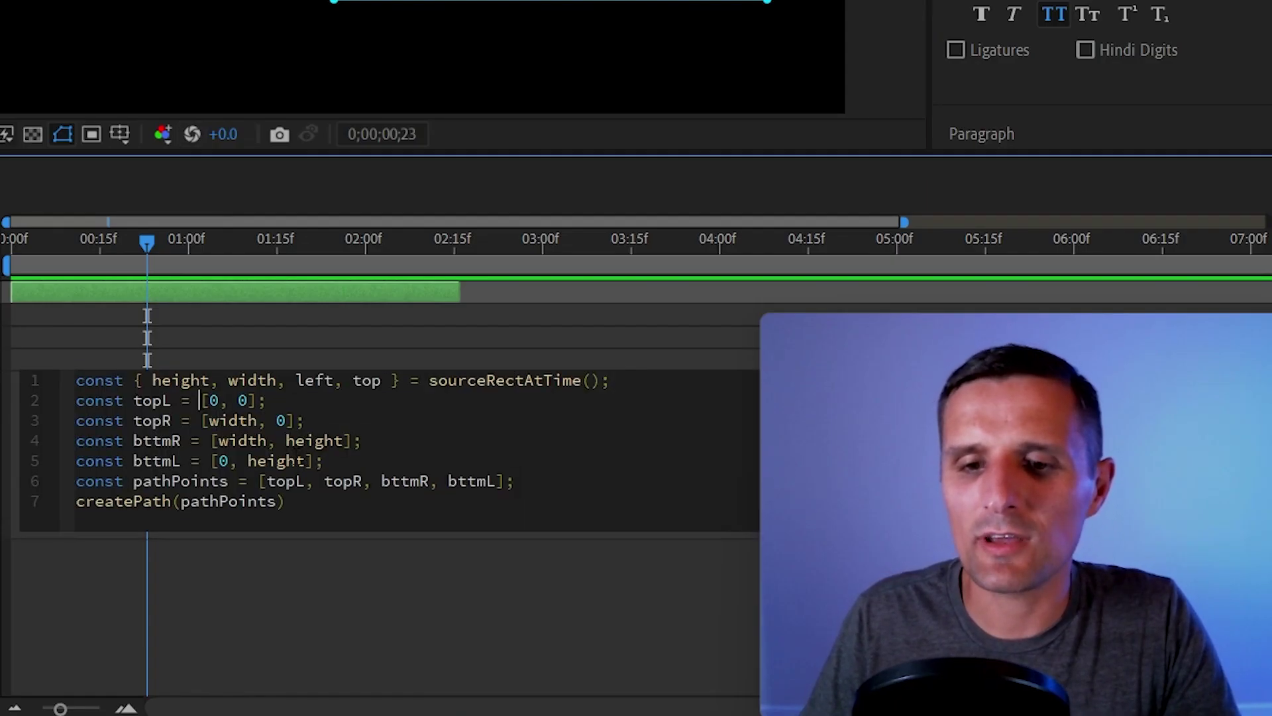
pyautogui.press('Left')
pyautogui.write('[]')
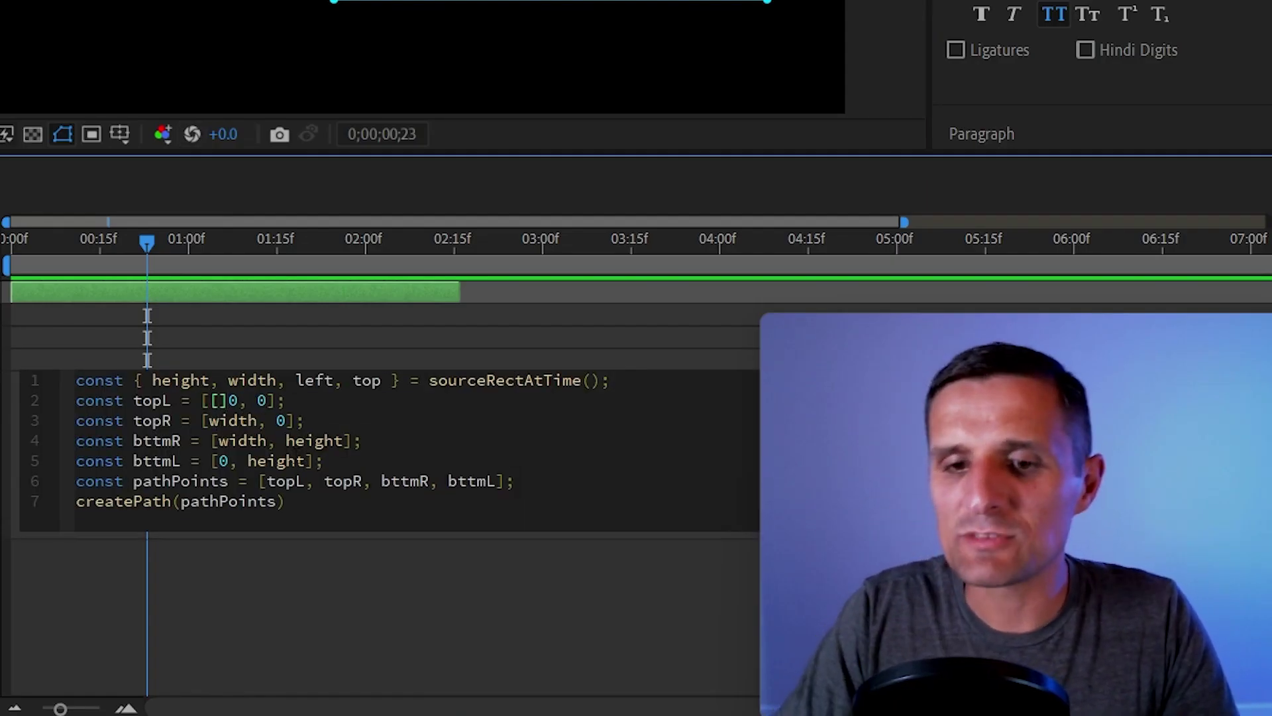
pyautogui.press('BackSpace')
pyautogui.press('BackSpace')
pyautogui.press('Left')
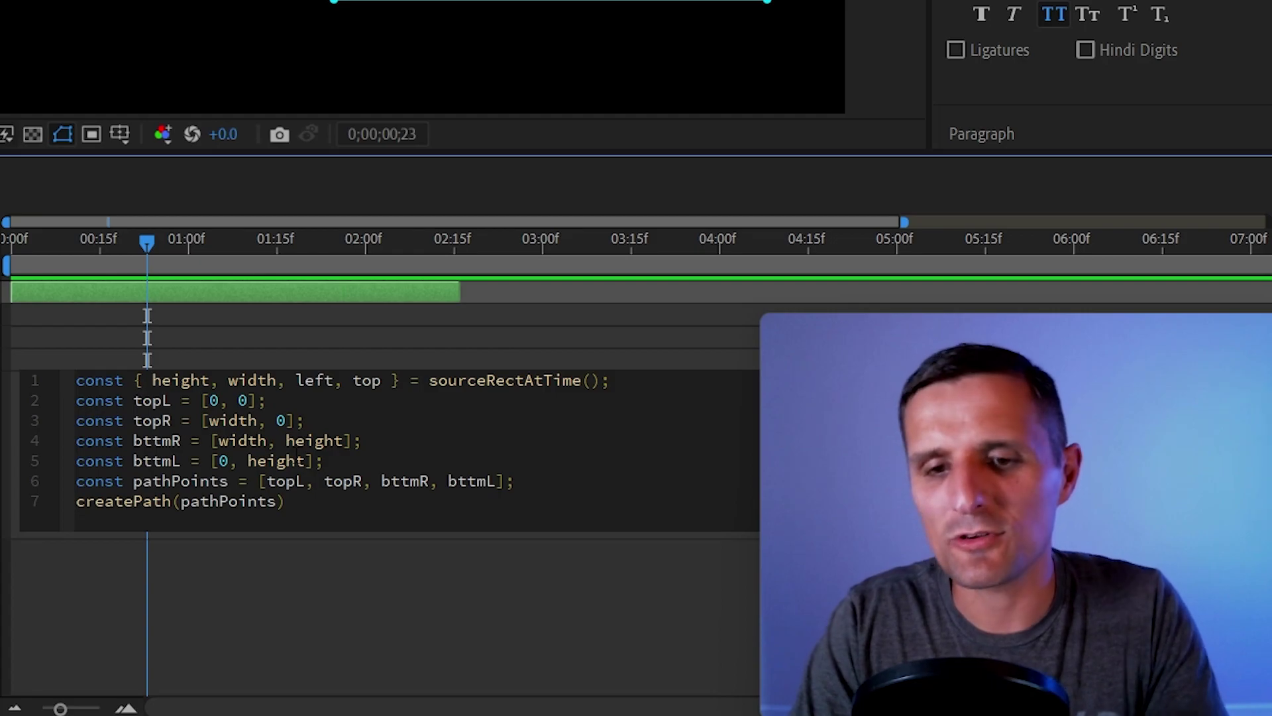
pyautogui.write('[]')
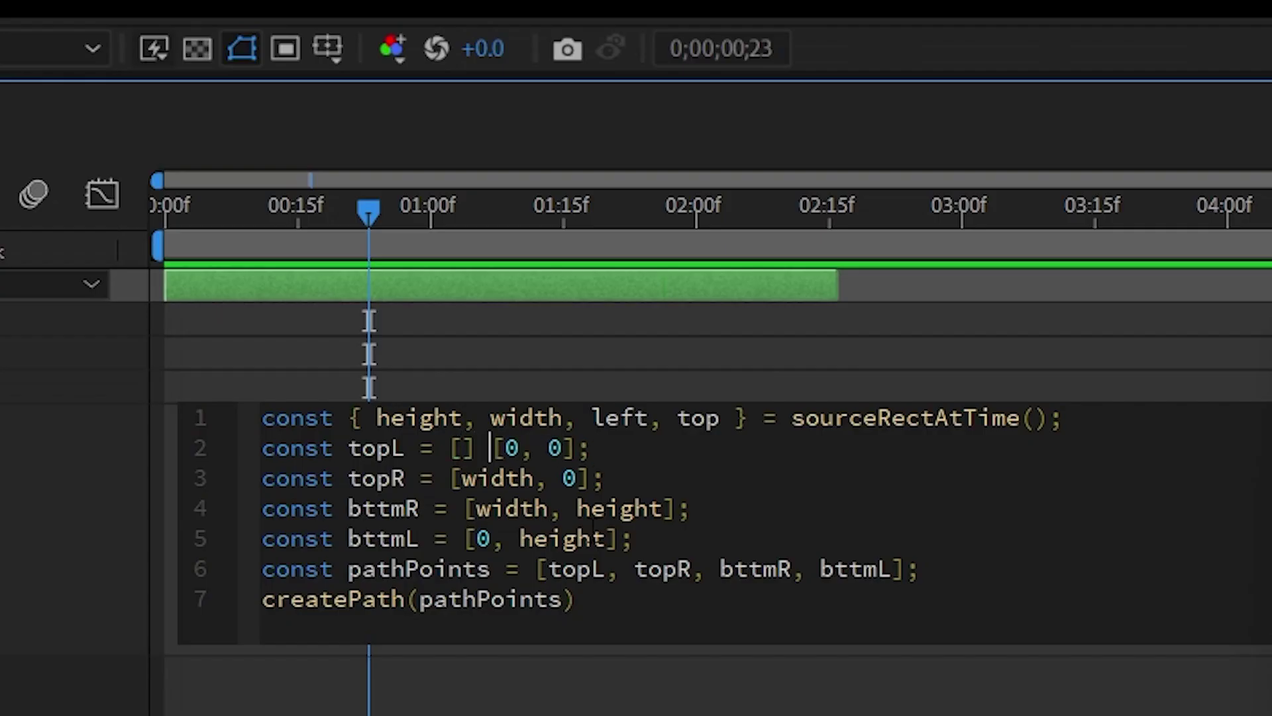
pyautogui.write(' +')
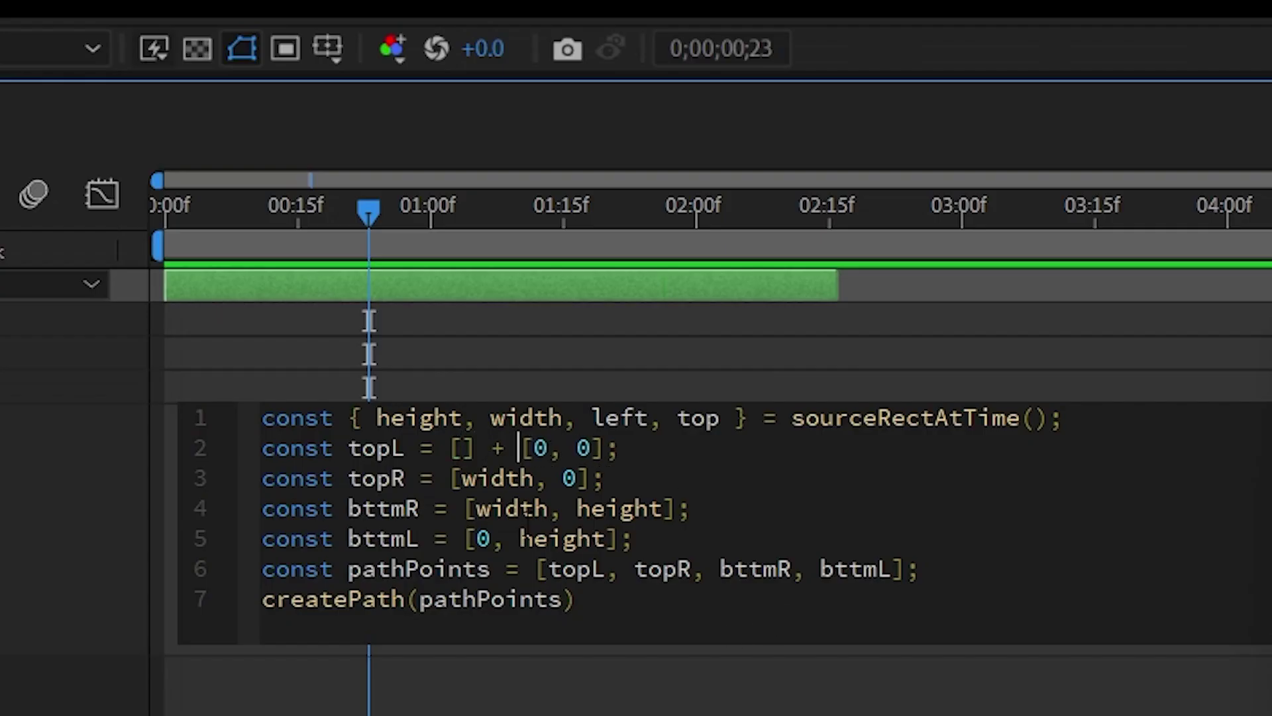
pyautogui.click(467, 448)
pyautogui.write('left, top')
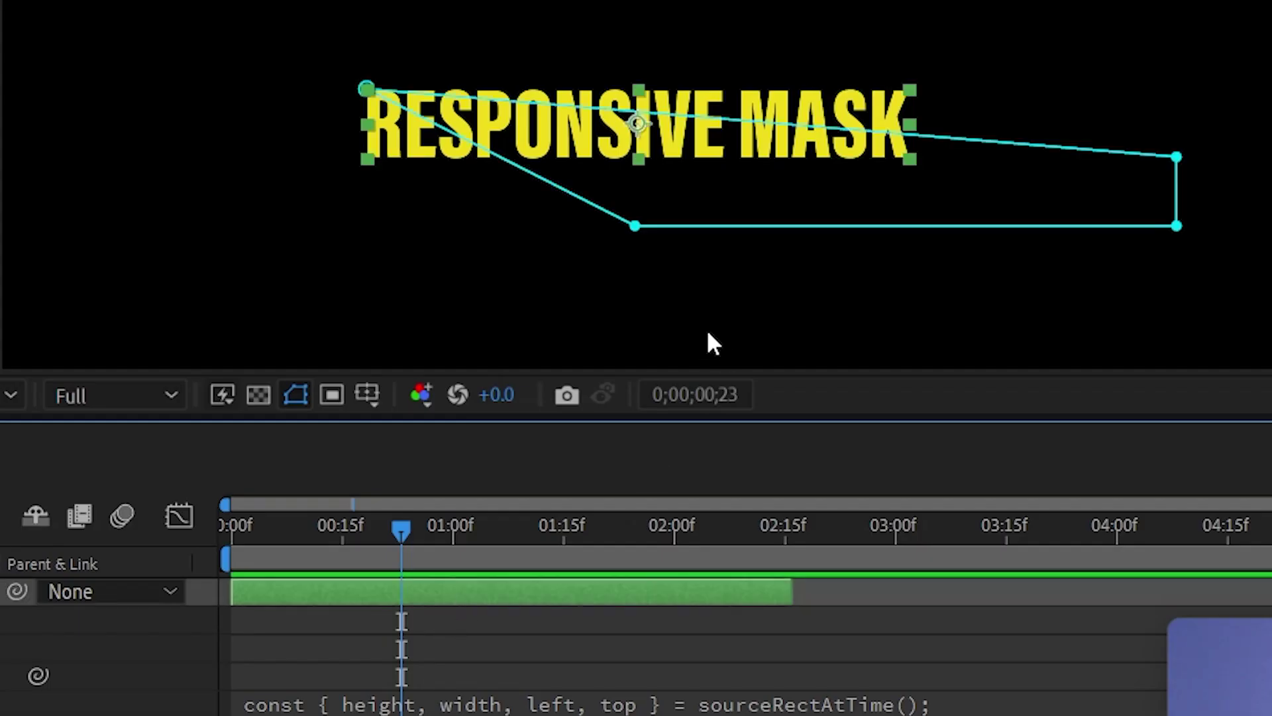
# Step: Insert a line below the sourceRectAtTime line reading const origin = [left, top]; reusing the array from topL
pyautogui.click(589, 704)
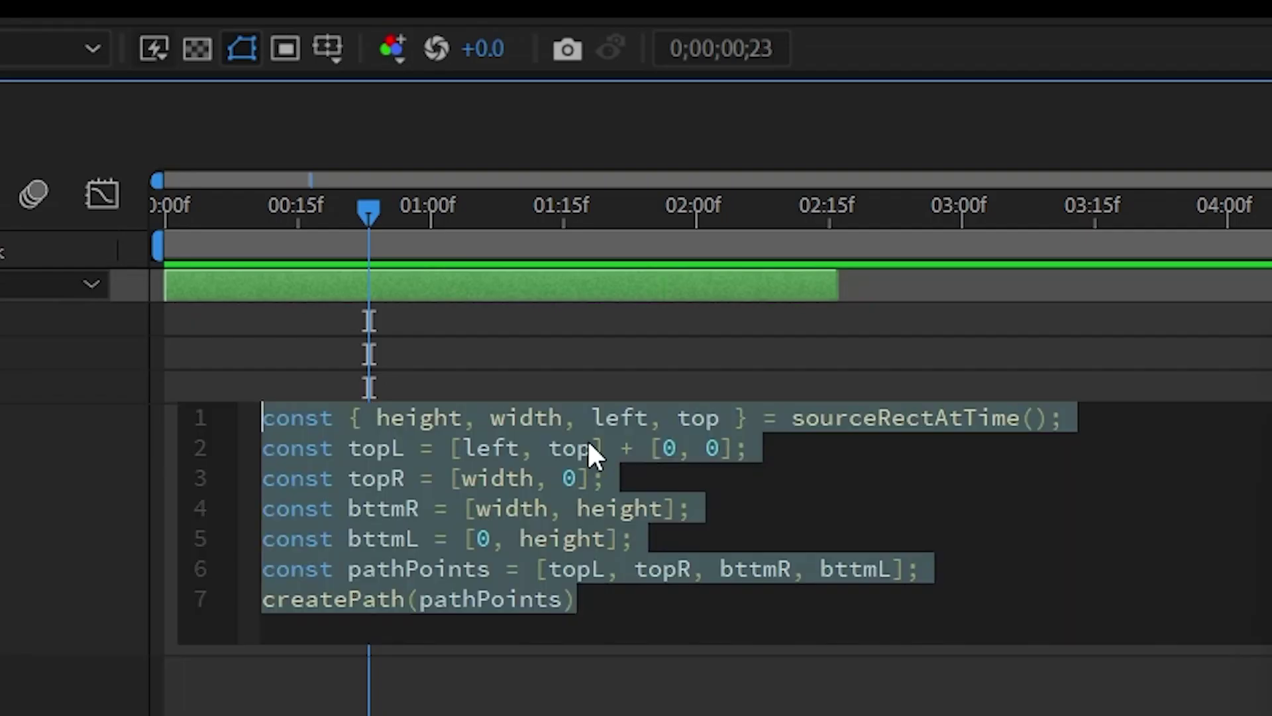
pyautogui.moveTo(604, 450); pyautogui.dragTo(452, 449)
pyautogui.hotkey('ctrl', 'c')
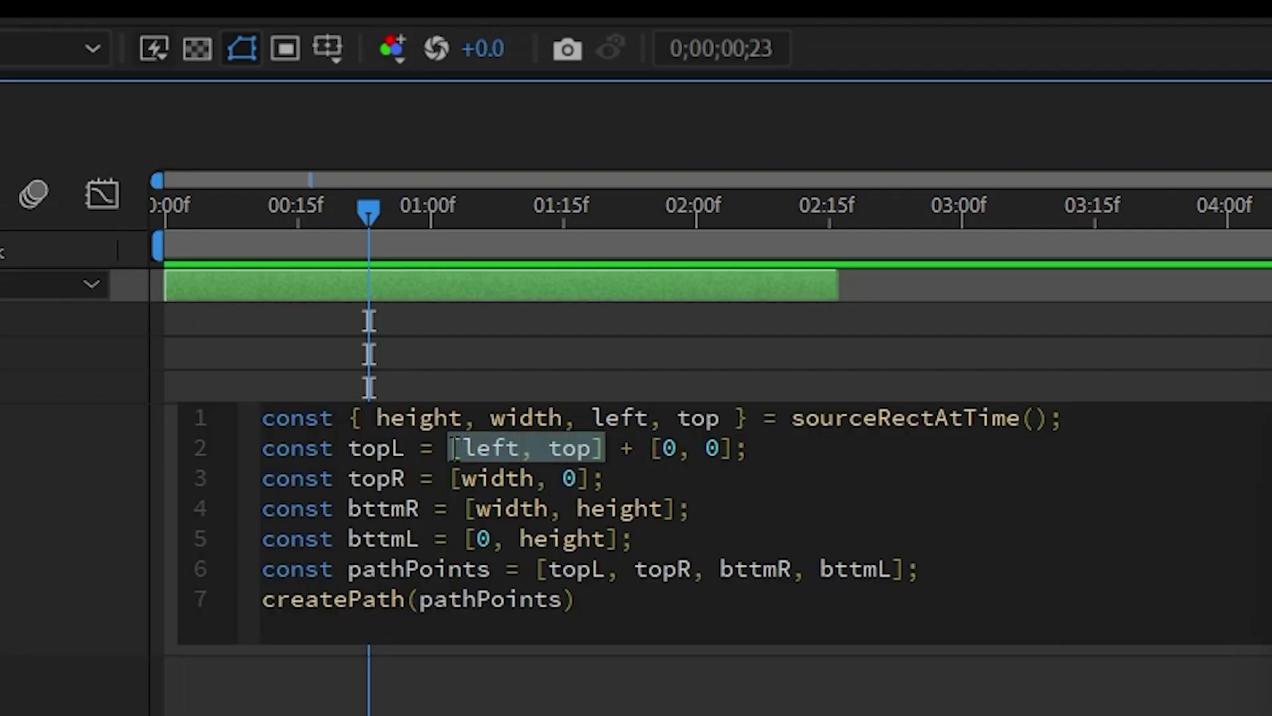
pyautogui.click(1099, 416)
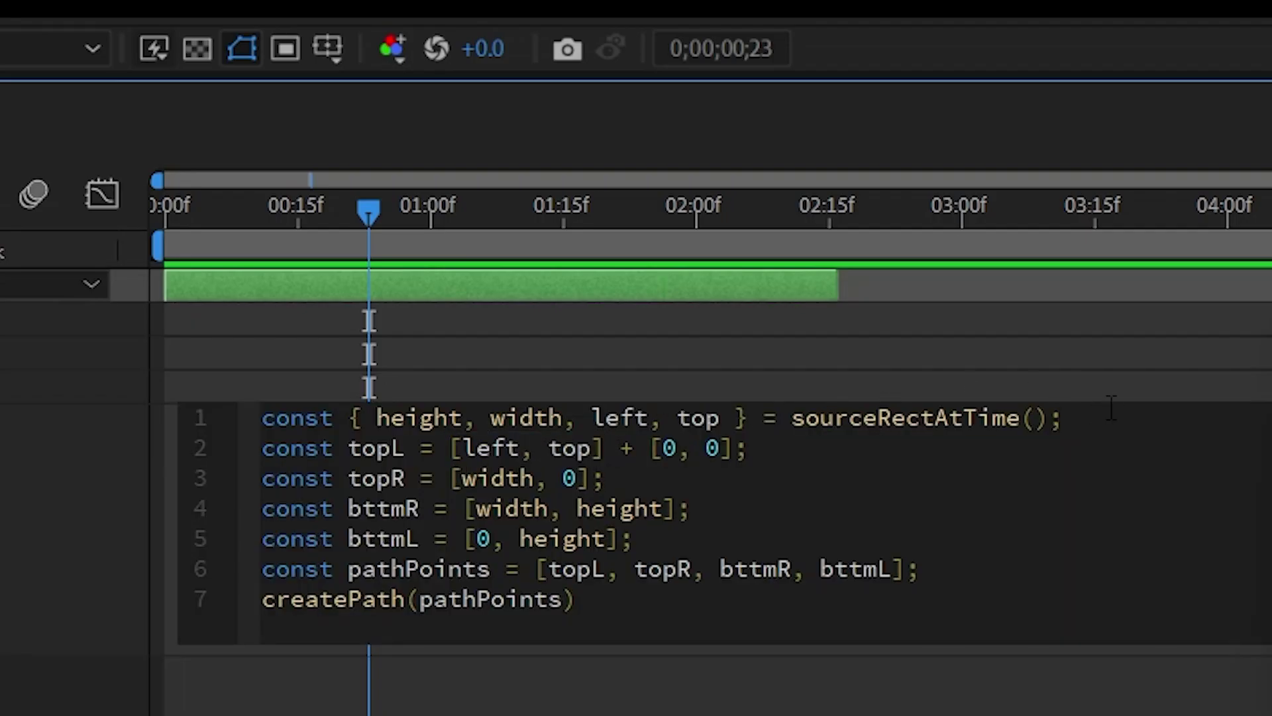
pyautogui.press('Return')
pyautogui.write('const ')
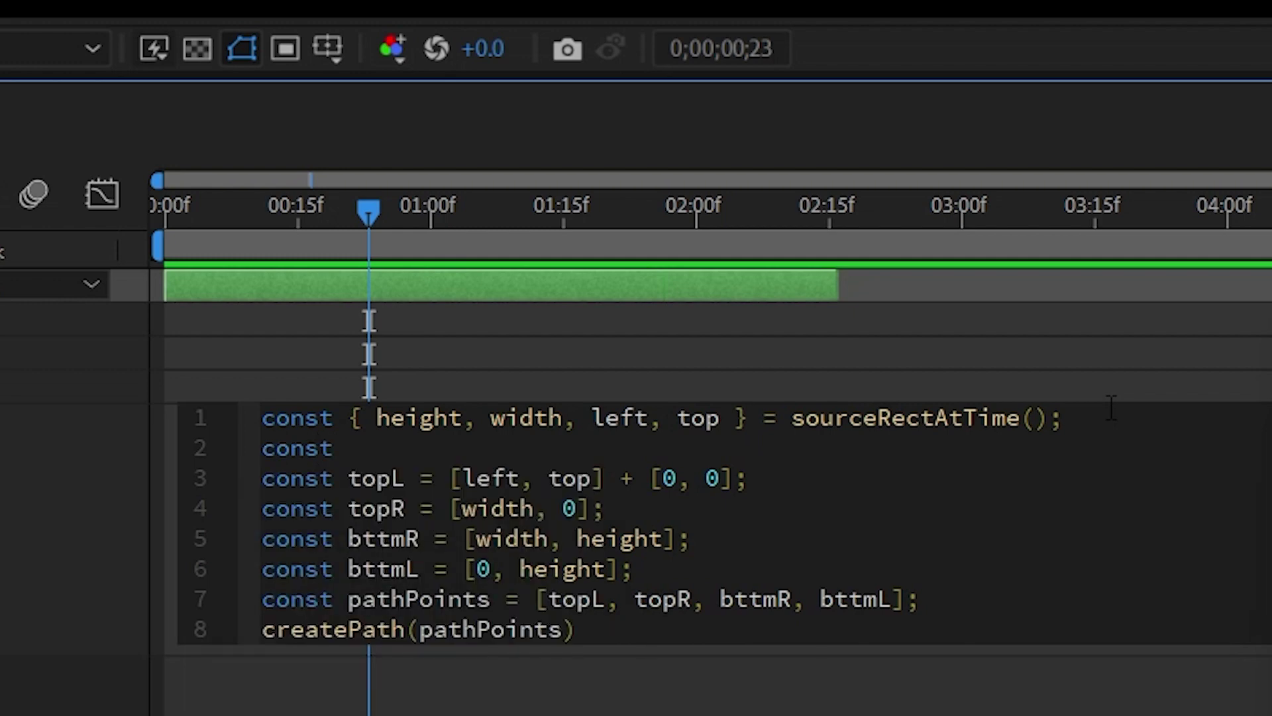
pyautogui.write('origin =')
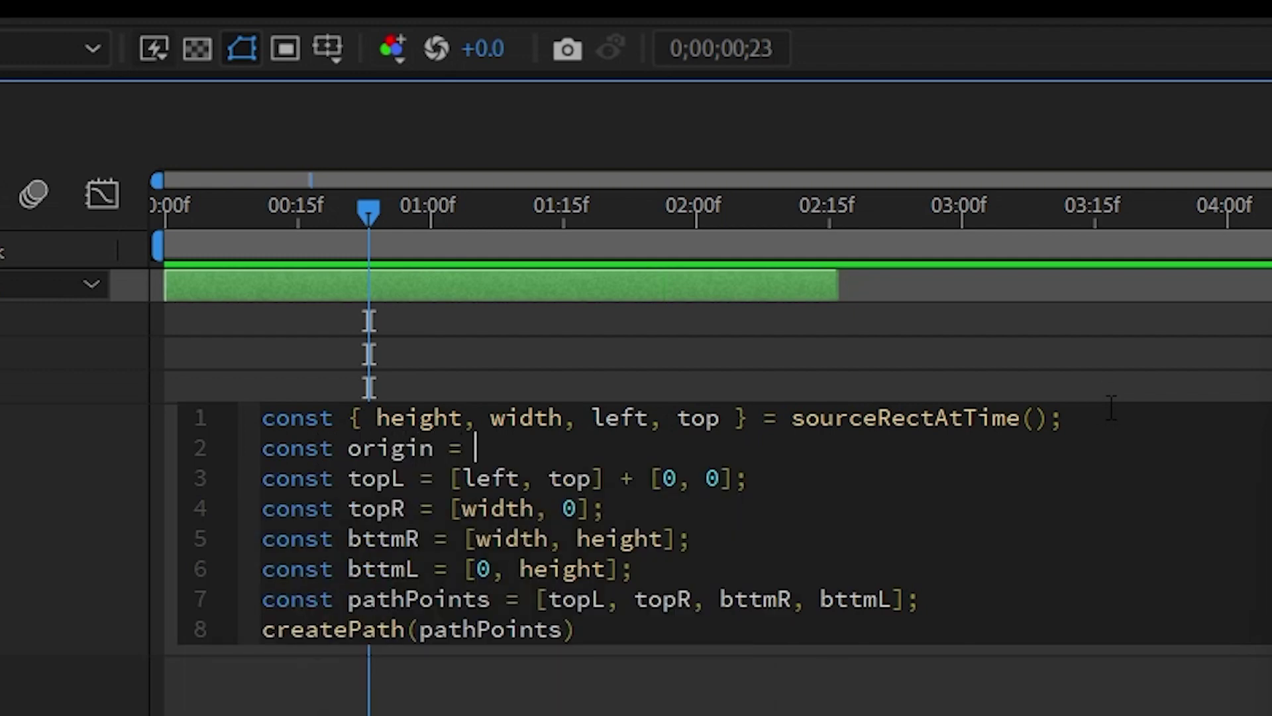
pyautogui.hotkey('ctrl', 'v')
pyautogui.write(';')
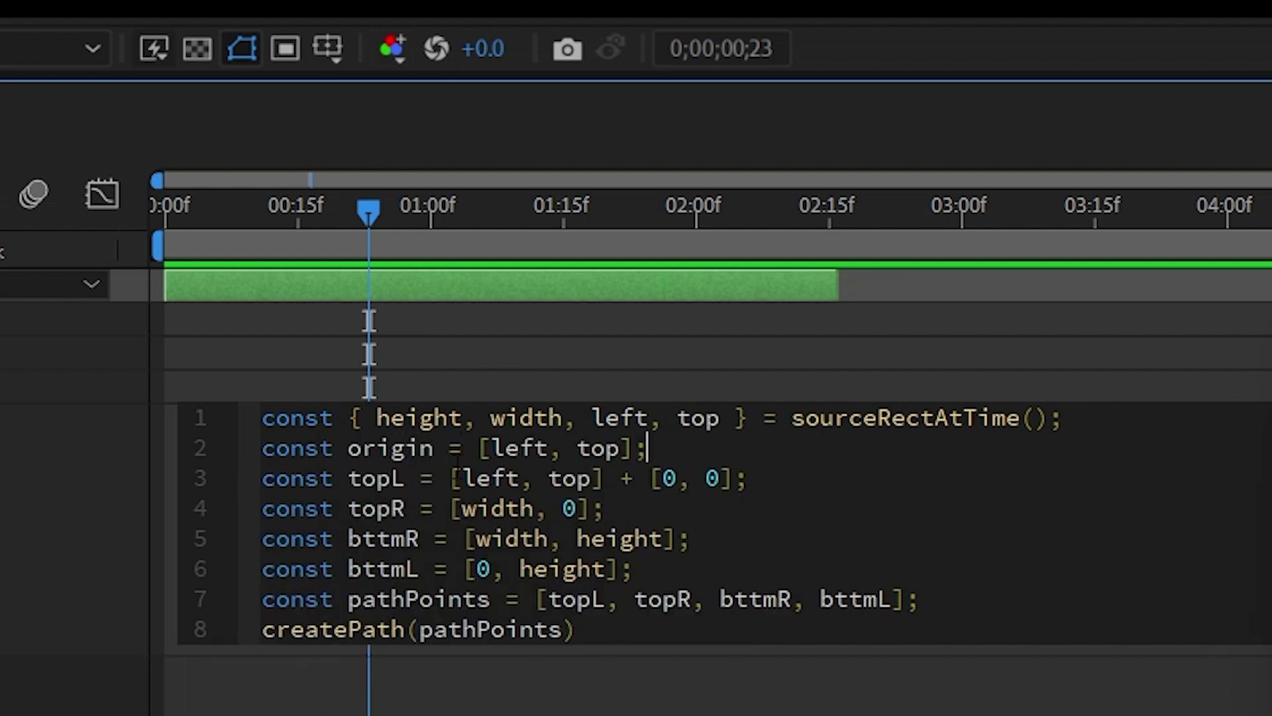
# Step: Replace the [left, top] array in the topL line with the origin variable
pyautogui.doubleClick(418, 448)
pyautogui.hotkey('ctrl', 'c')
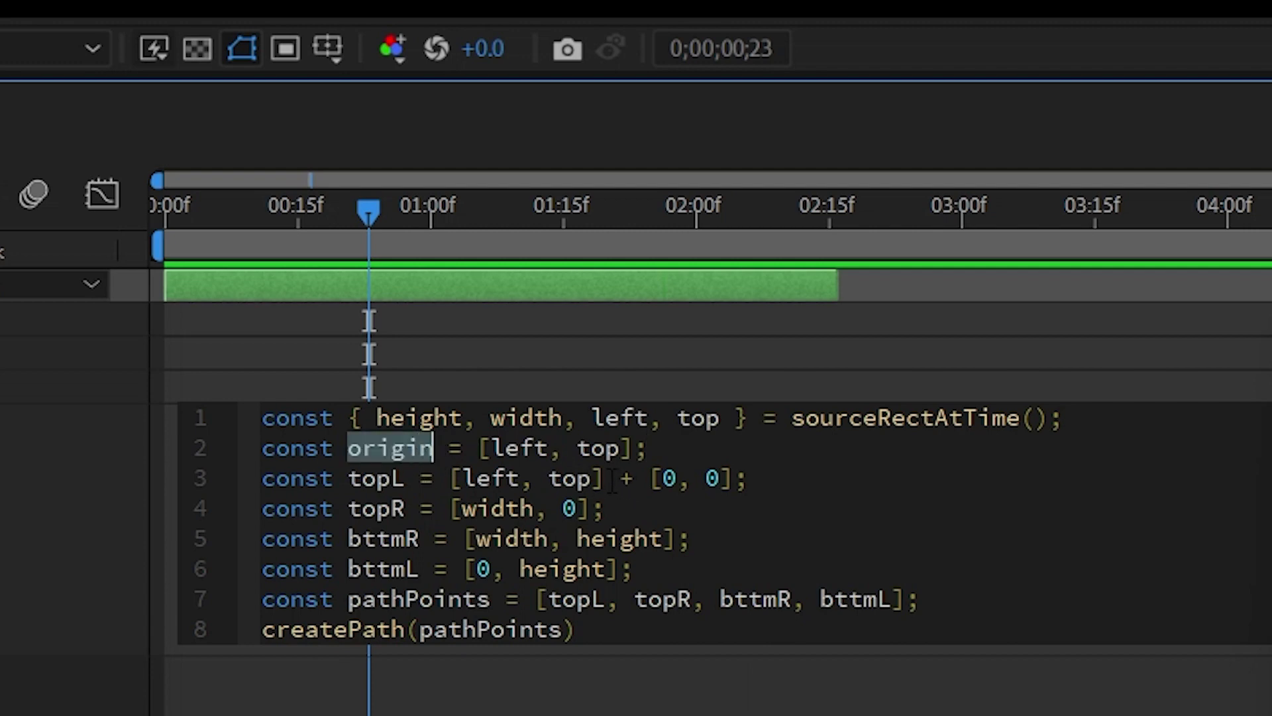
pyautogui.moveTo(612, 478); pyautogui.dragTo(448, 479)
pyautogui.hotkey('ctrl', 'v')
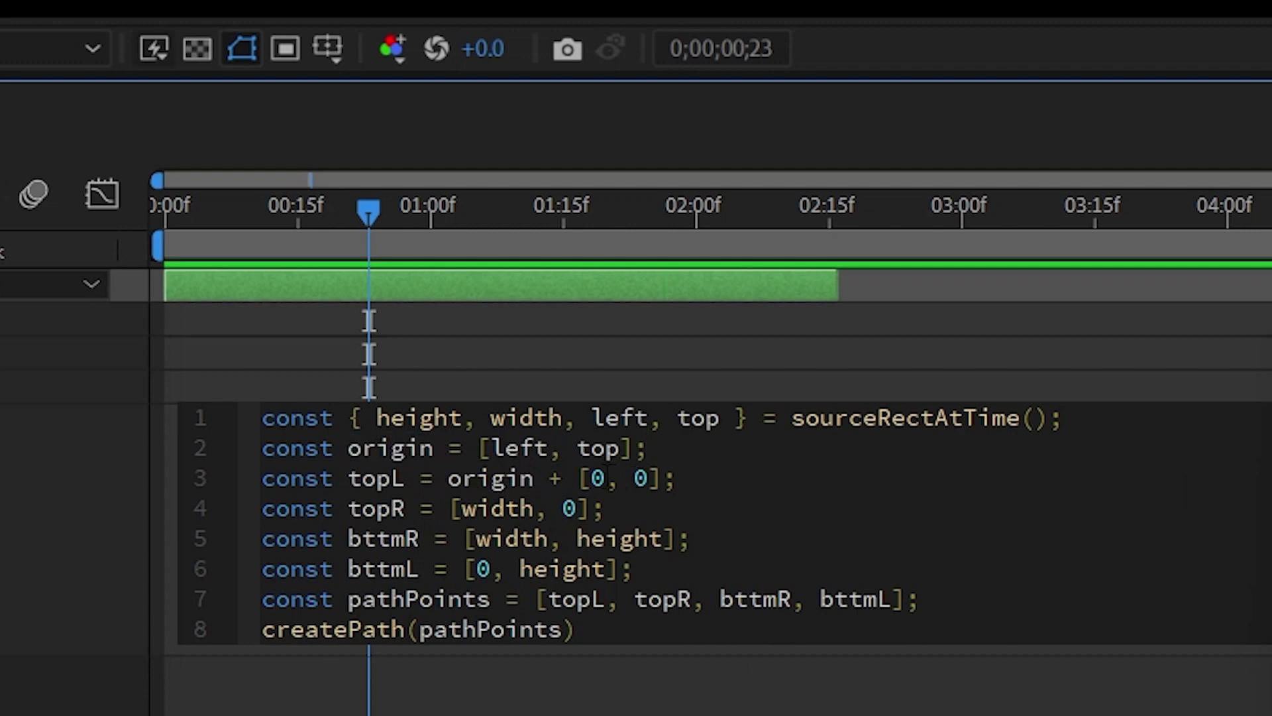
# Step: Copy "origin + " from topL in front of the topR, bttmR and bttmL arrays, apply the expression and select the text layer
pyautogui.moveTo(577, 479); pyautogui.dragTo(453, 482)
pyautogui.hotkey('ctrl', 'c')
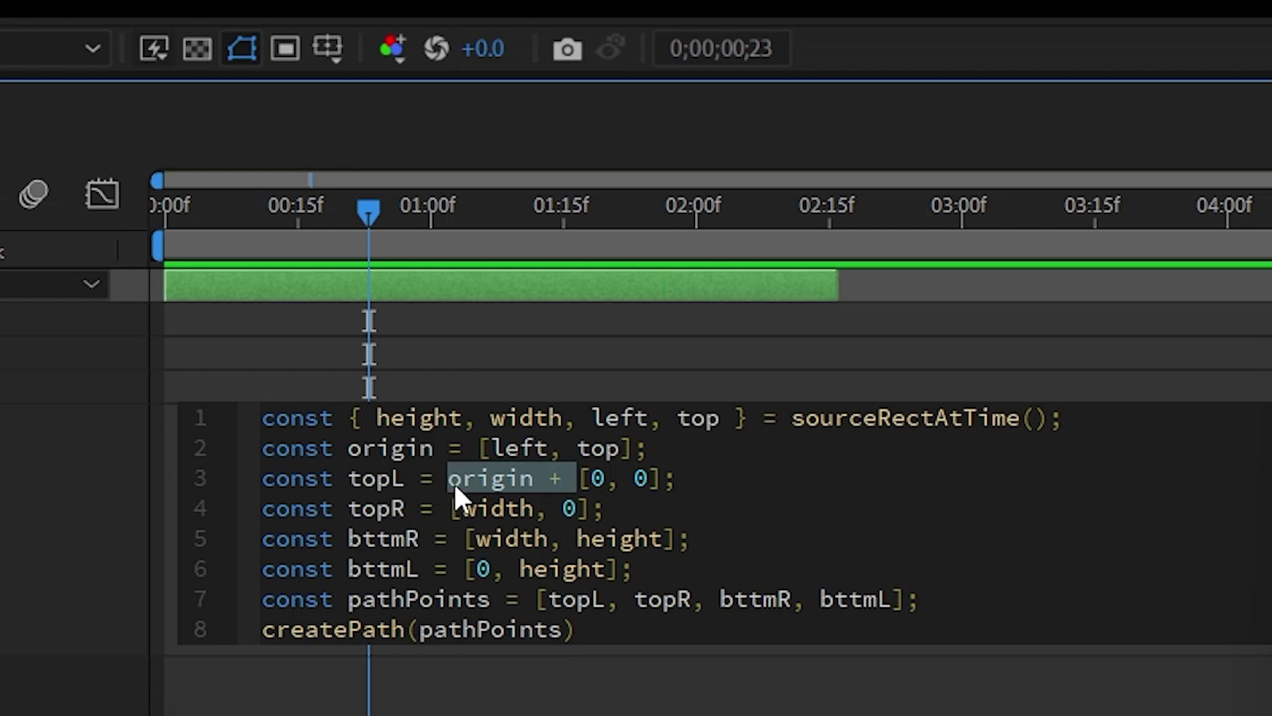
pyautogui.click(457, 511)
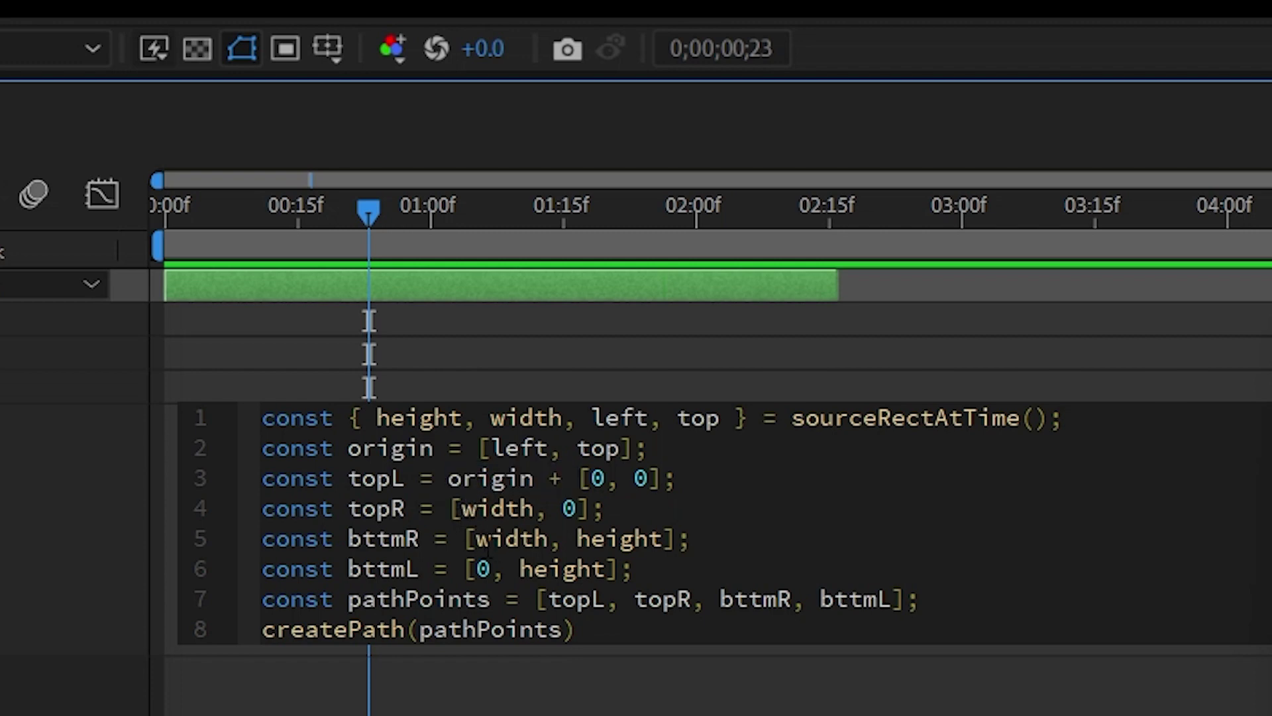
pyautogui.hotkey('ctrl', 'v')
pyautogui.click(466, 538)
pyautogui.hotkey('ctrl', 'v')
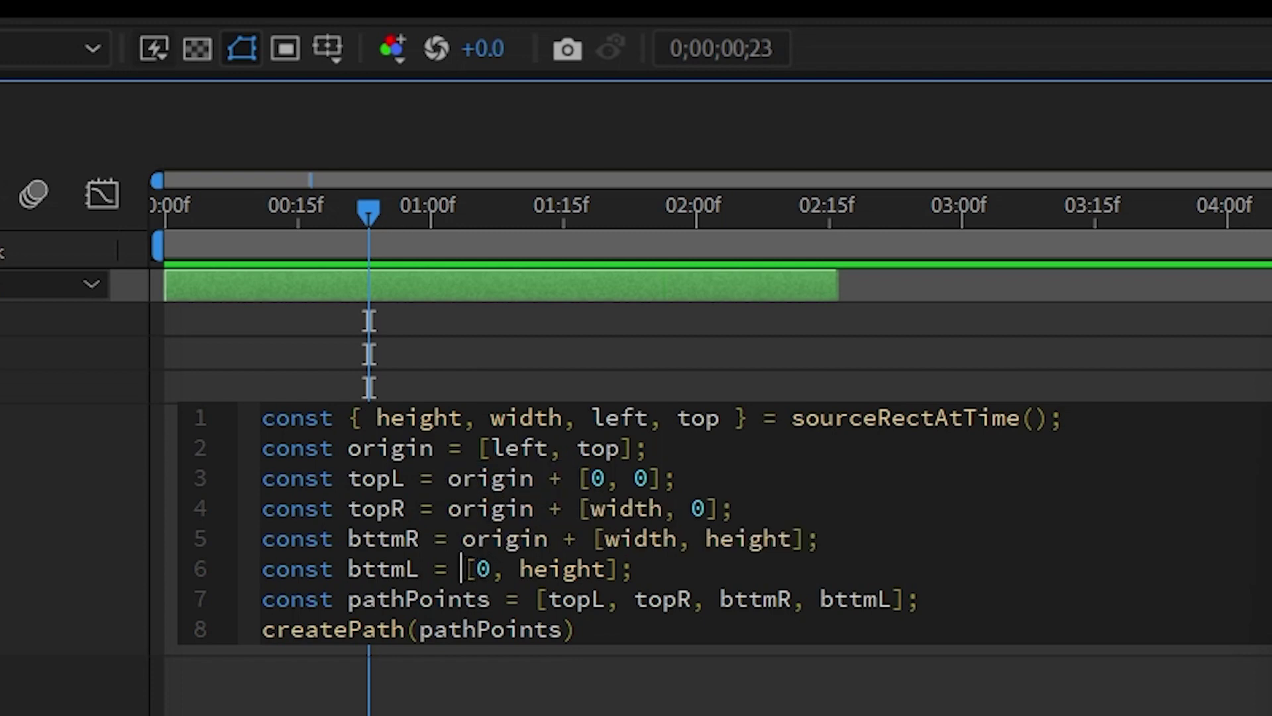
pyautogui.hotkey('ctrl', 'v')
pyautogui.click(78, 483)
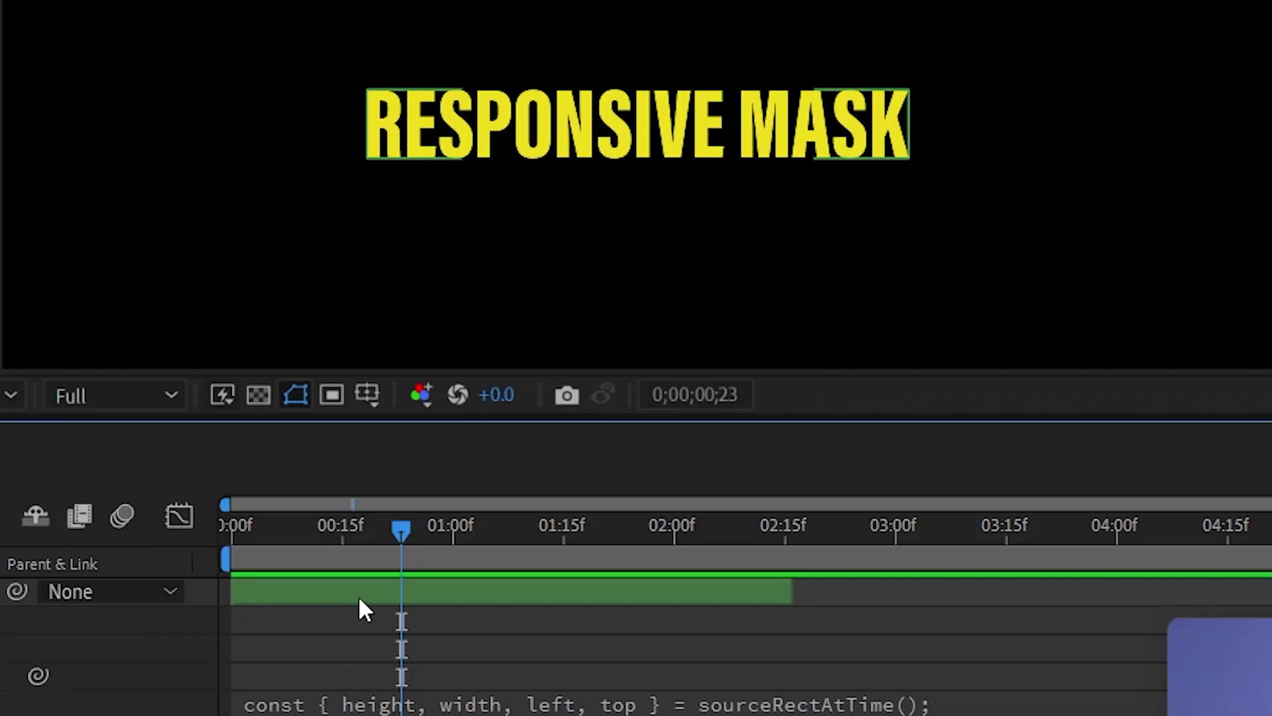
pyautogui.click(317, 289)
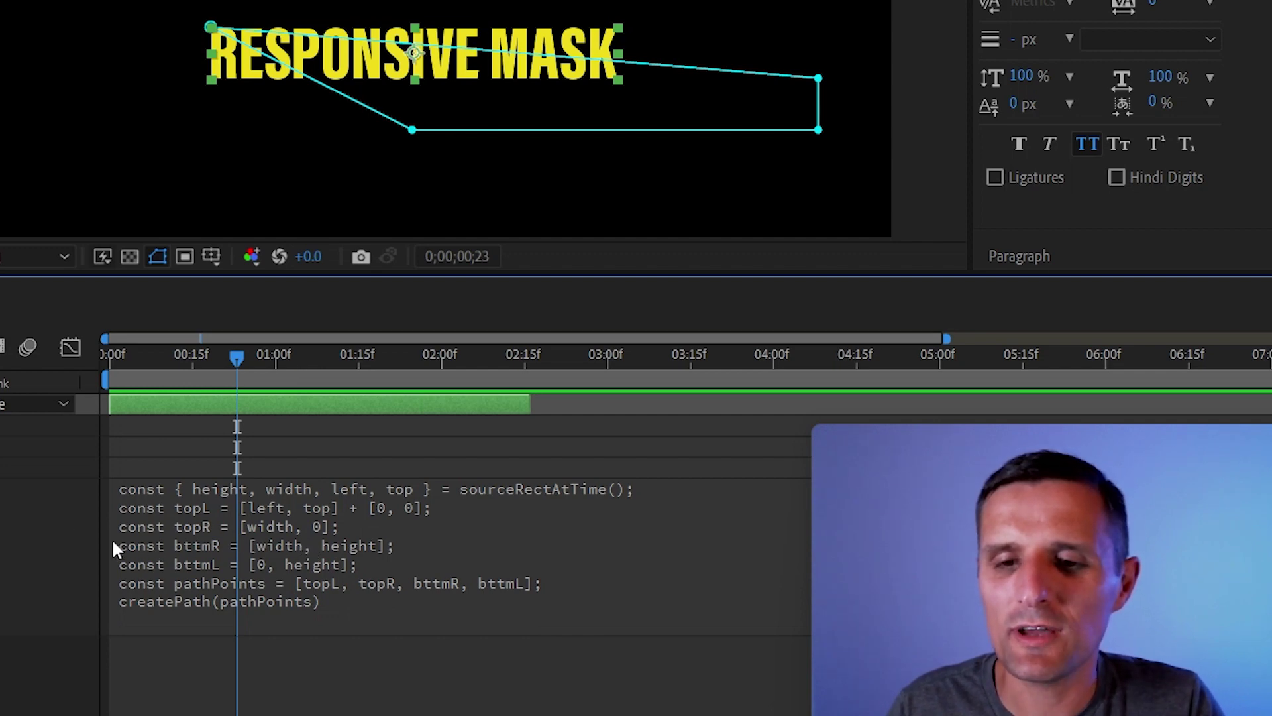
# Step: Undo the origin offset edits to the corner points and reopen the Mask Path expression for editing
pyautogui.hotkey('ctrl', 'z')
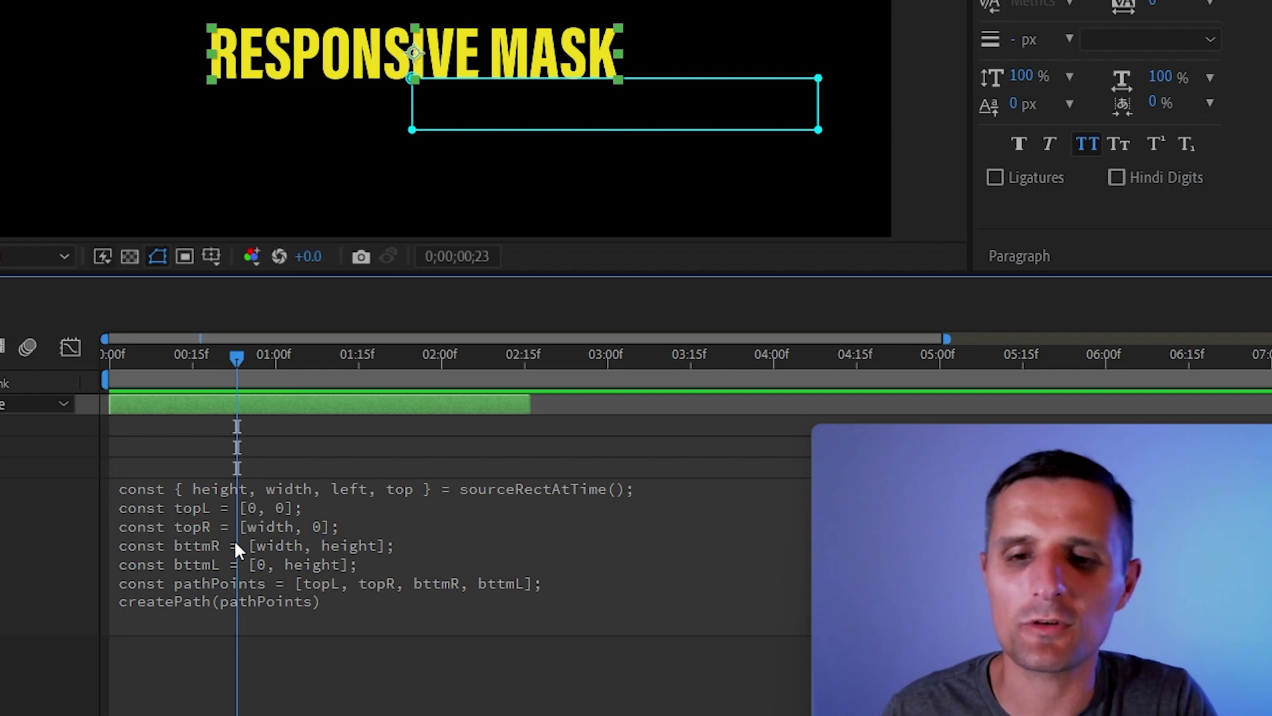
pyautogui.click(500, 566)
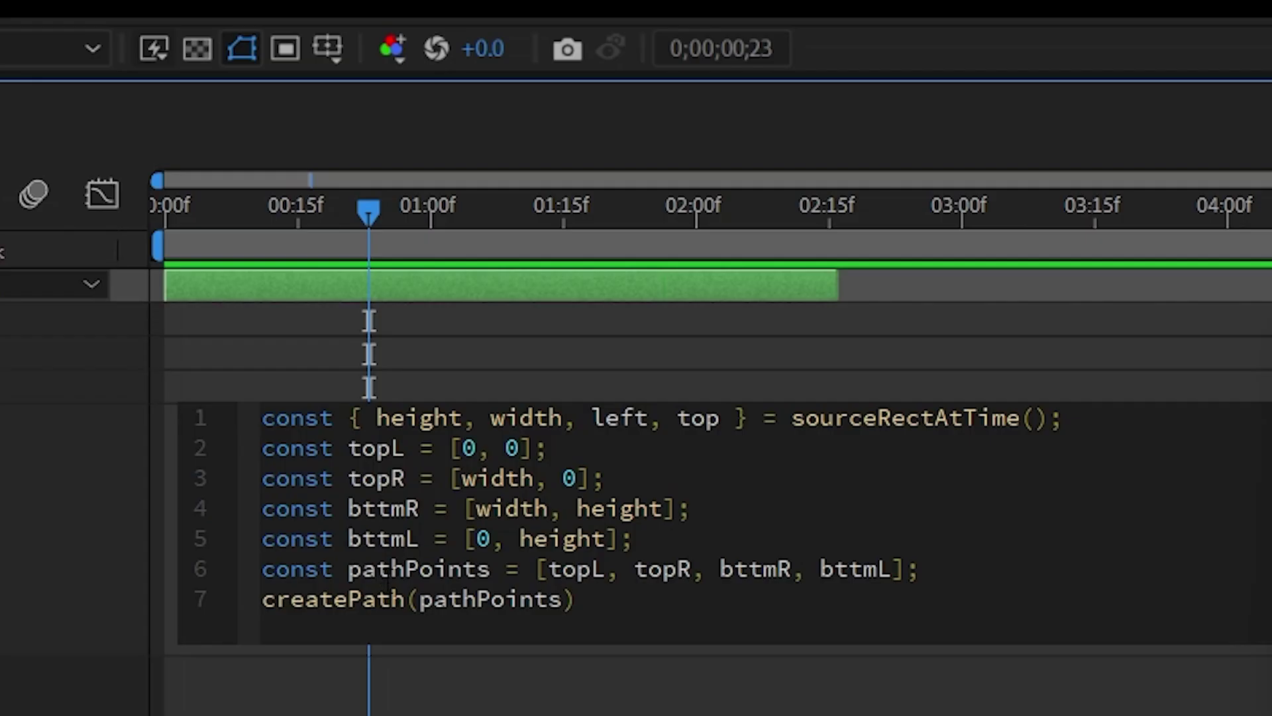
# Step: Insert a line below the pathPoints declaration reading const pathPointsUpdated = []; followed by an empty line
pyautogui.doubleClick(265, 583)
pyautogui.click(928, 576)
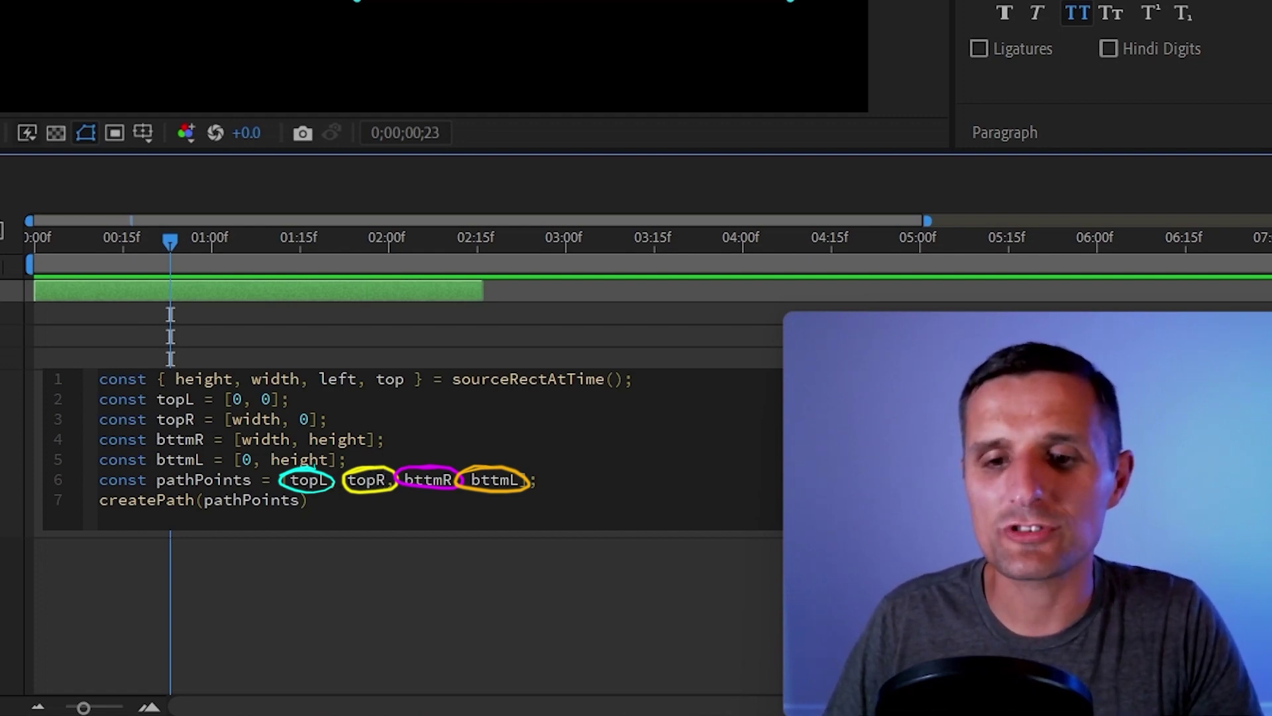
pyautogui.click(559, 480)
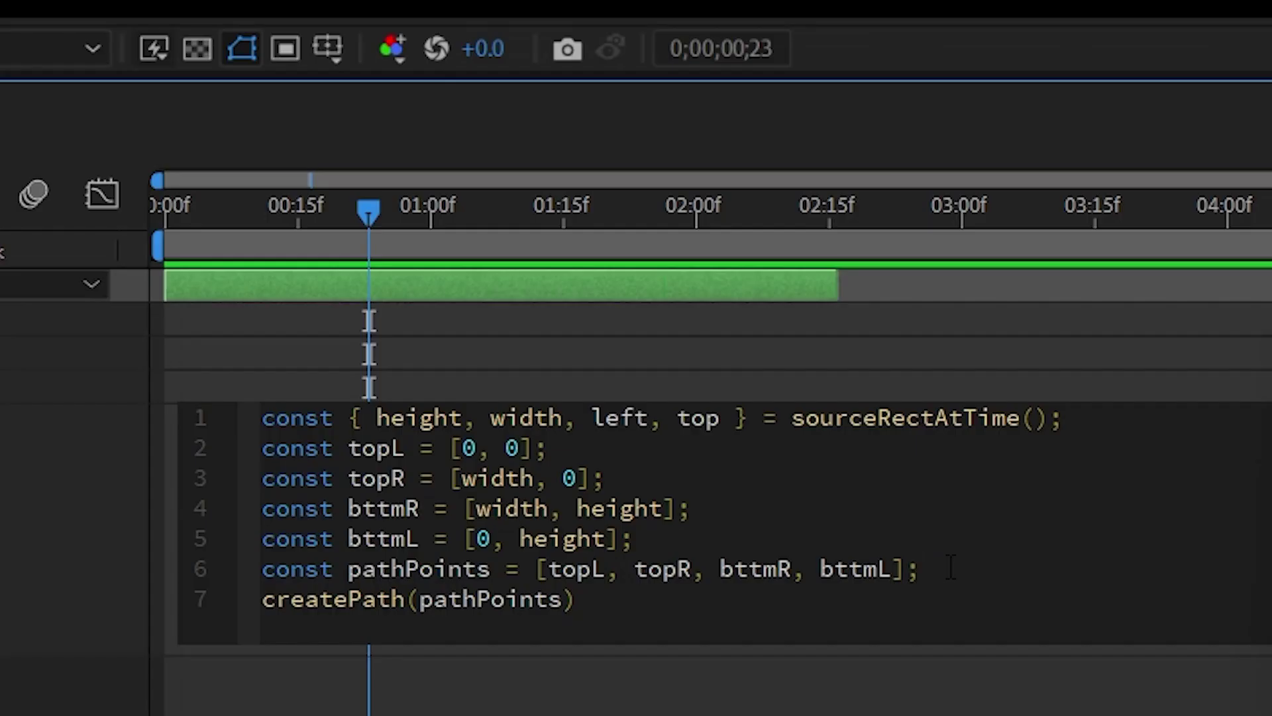
pyautogui.press('Return')
pyautogui.write('const ')
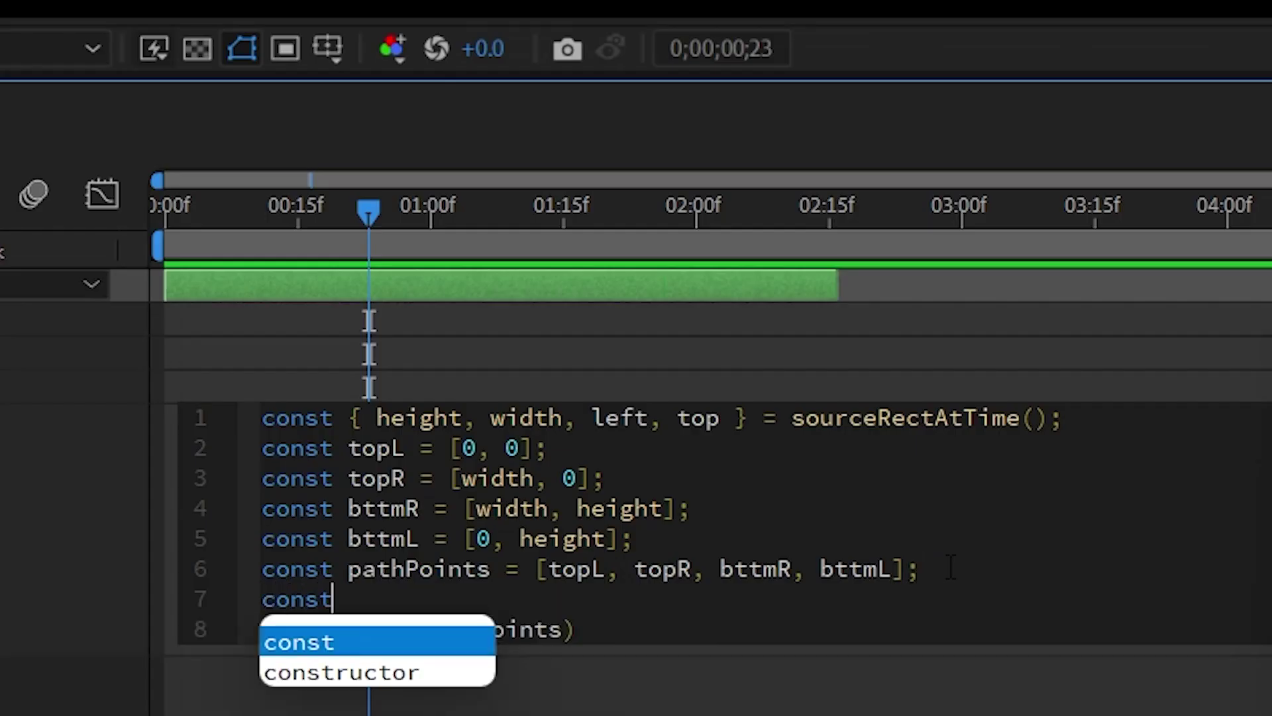
pyautogui.write('pa')
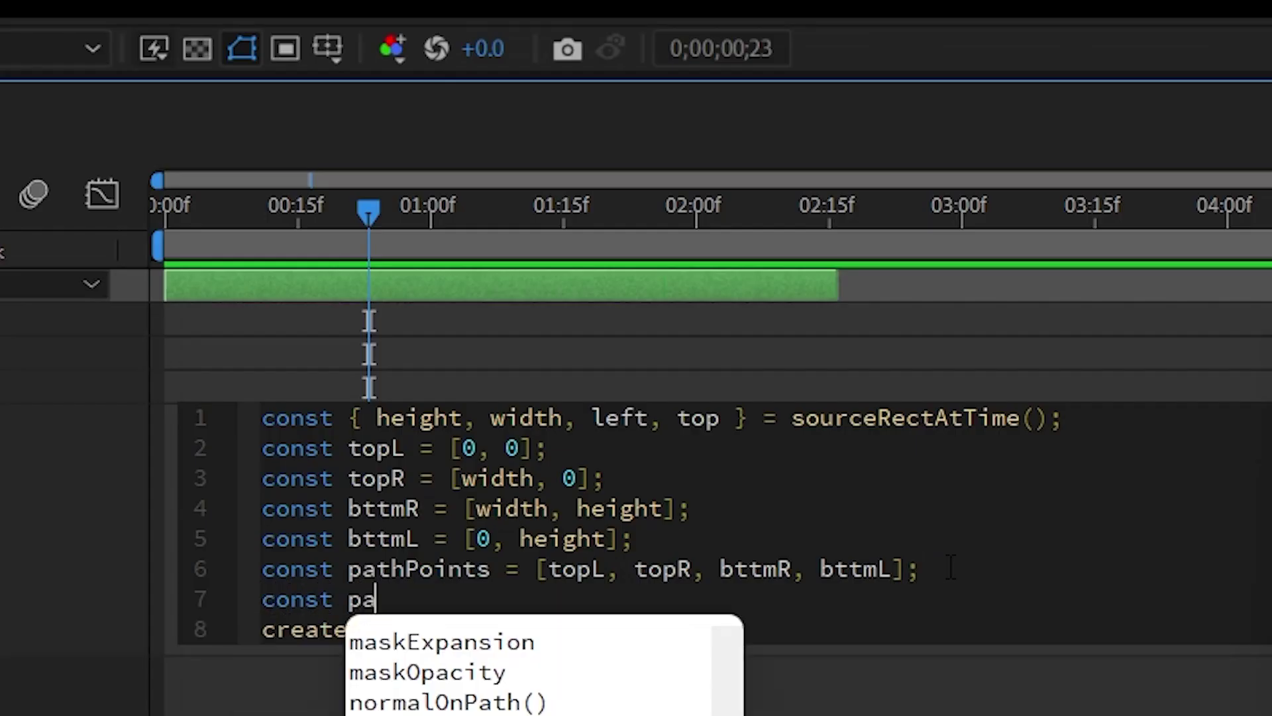
pyautogui.write('thP')
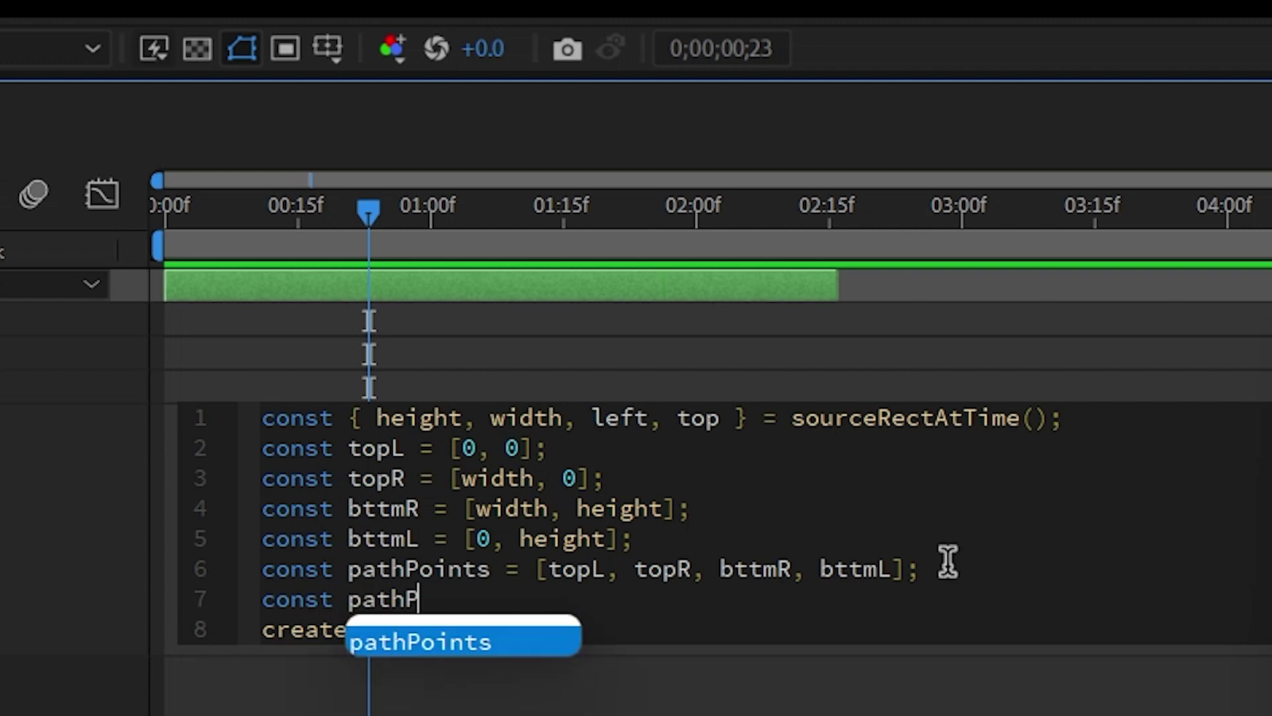
pyautogui.press('Tab')
pyautogui.write('U')
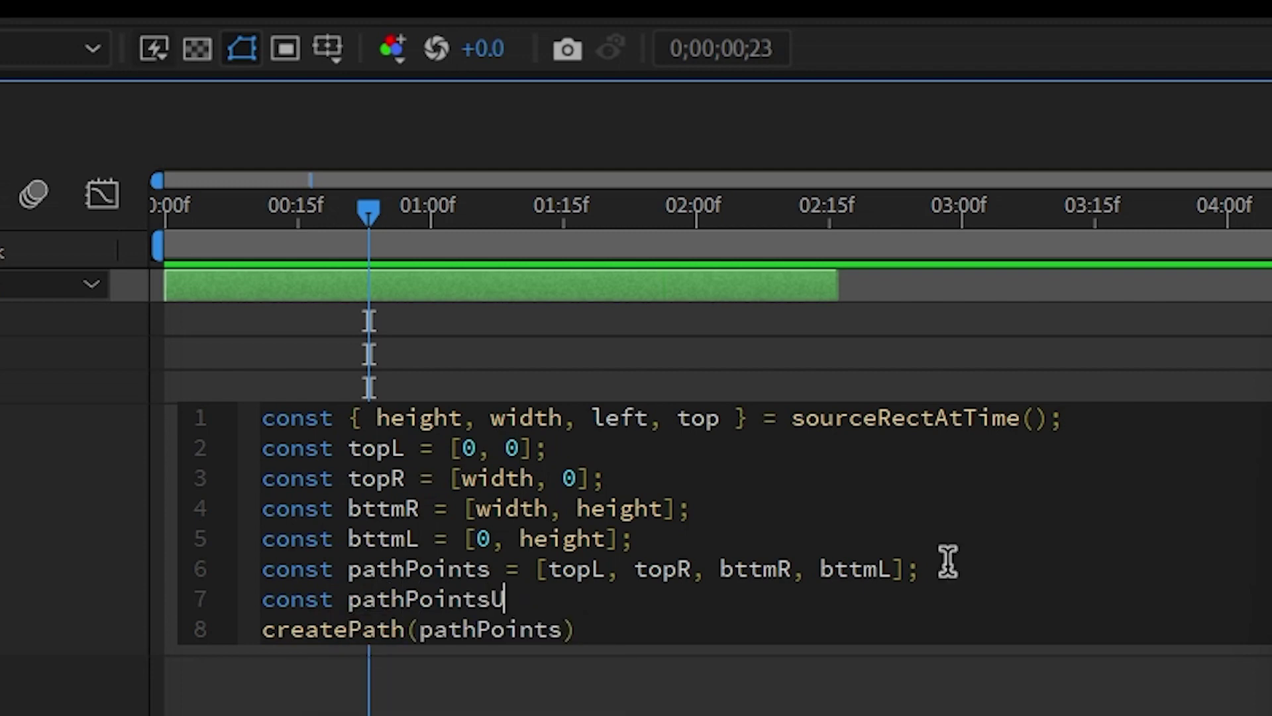
pyautogui.write('pdated = ')
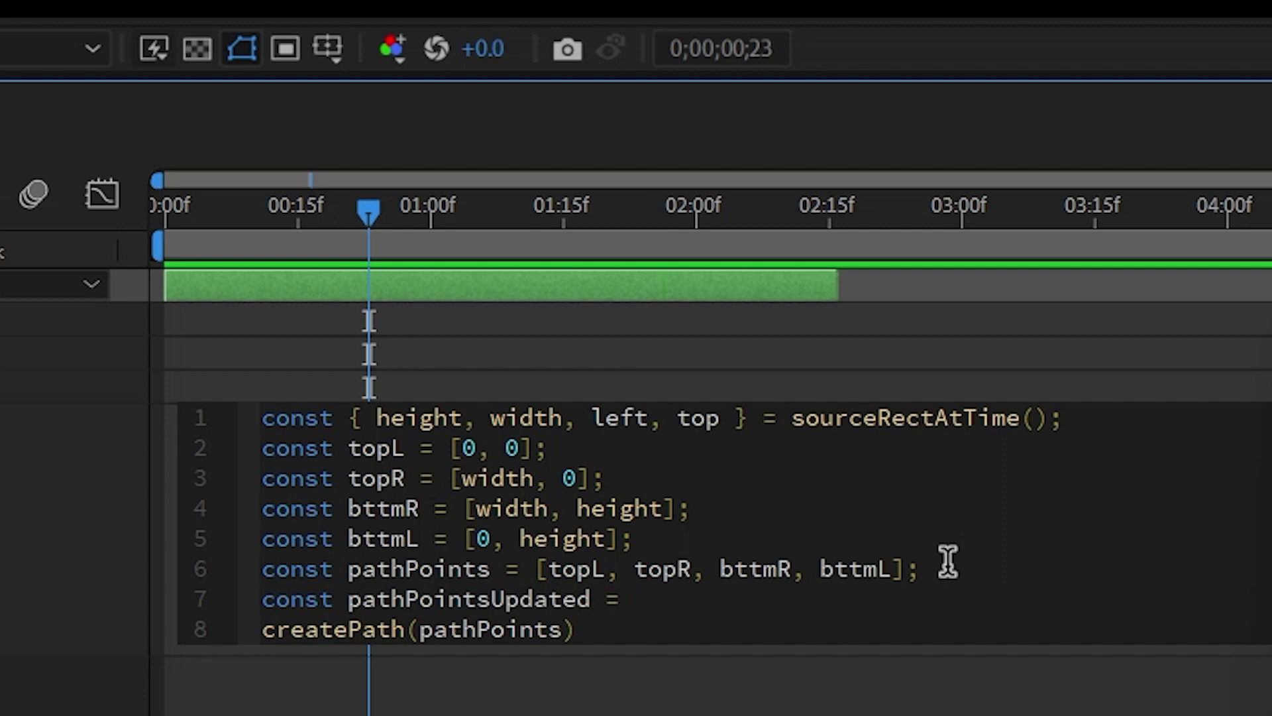
pyautogui.write('[];')
pyautogui.press('Return')
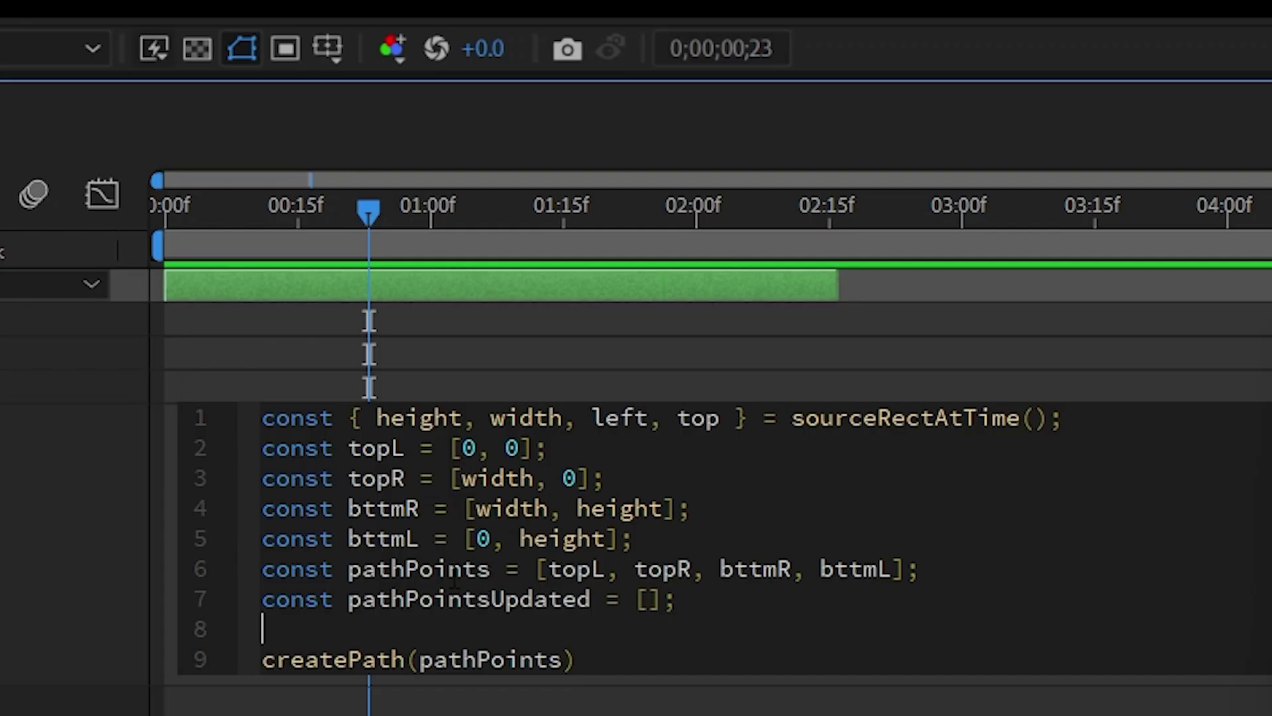
# Step: Start a loop below the pathPointsUpdated declaration that reads pathPoints.forEach(item => ), reusing the pathPoints name
pyautogui.doubleClick(236, 480)
pyautogui.hotkey('ctrl', 'c')
pyautogui.click(427, 626)
pyautogui.hotkey('ctrl', 'v')
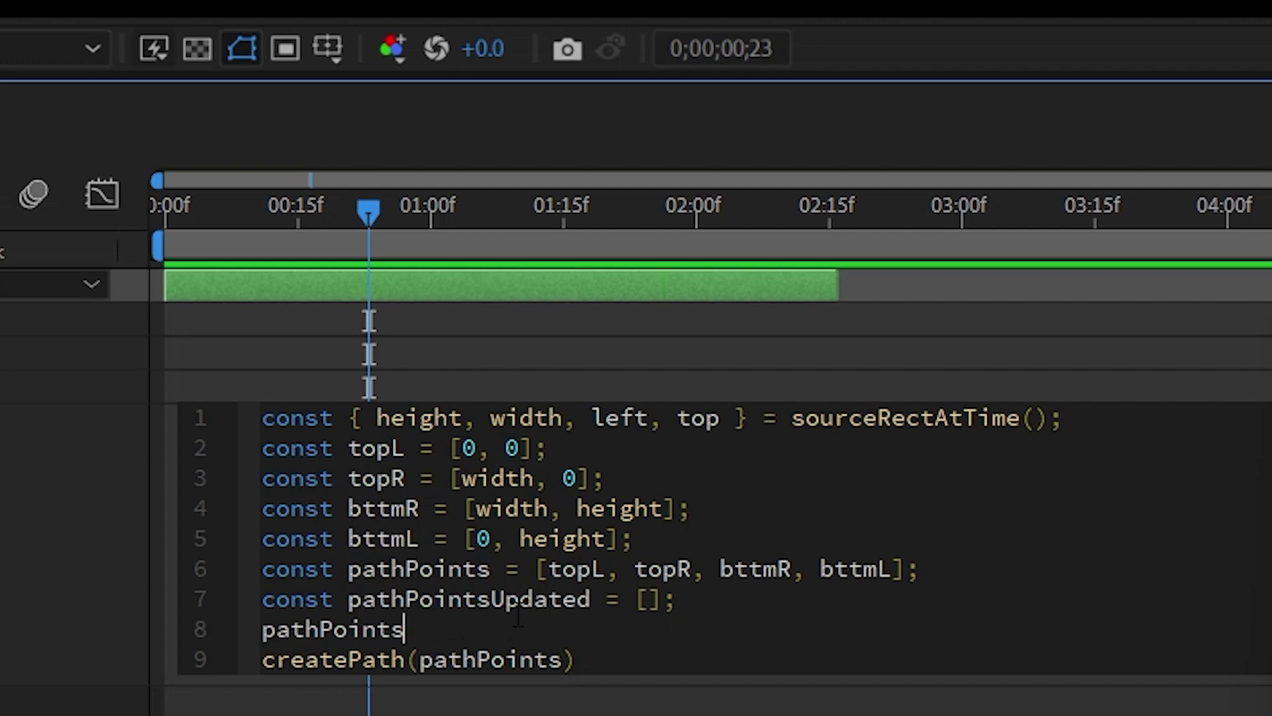
pyautogui.write('.forE')
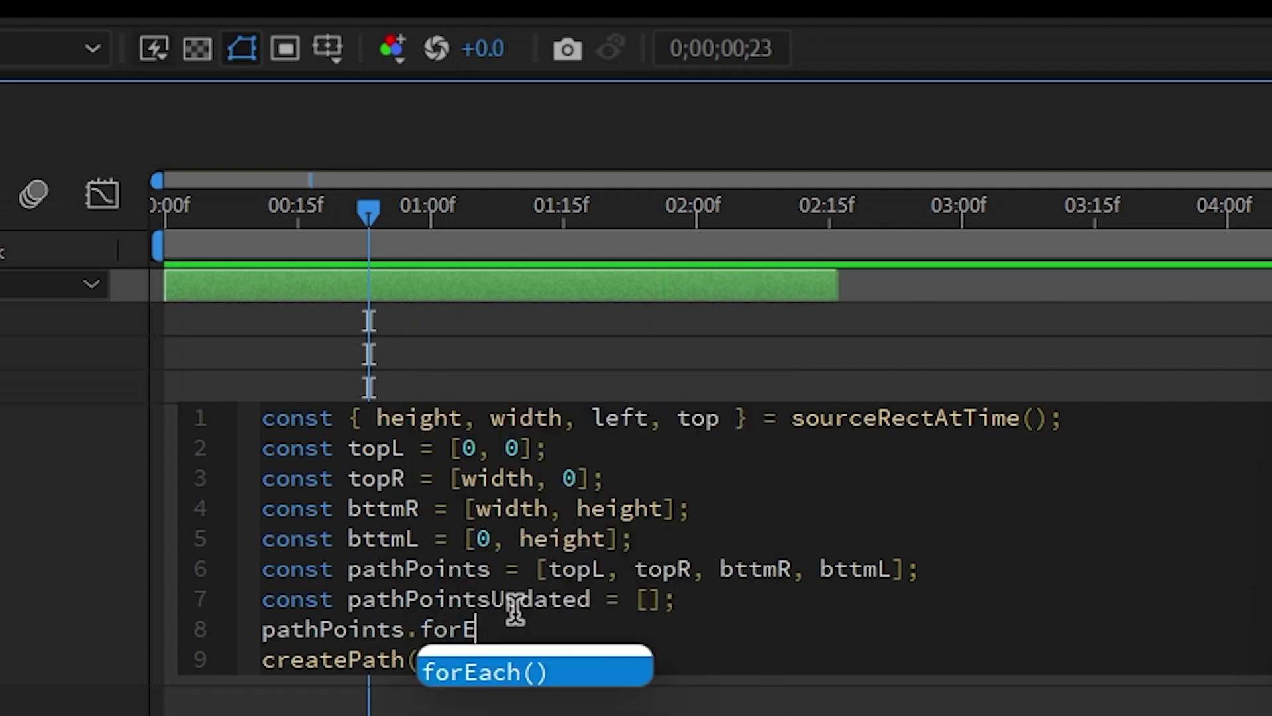
pyautogui.press('Return')
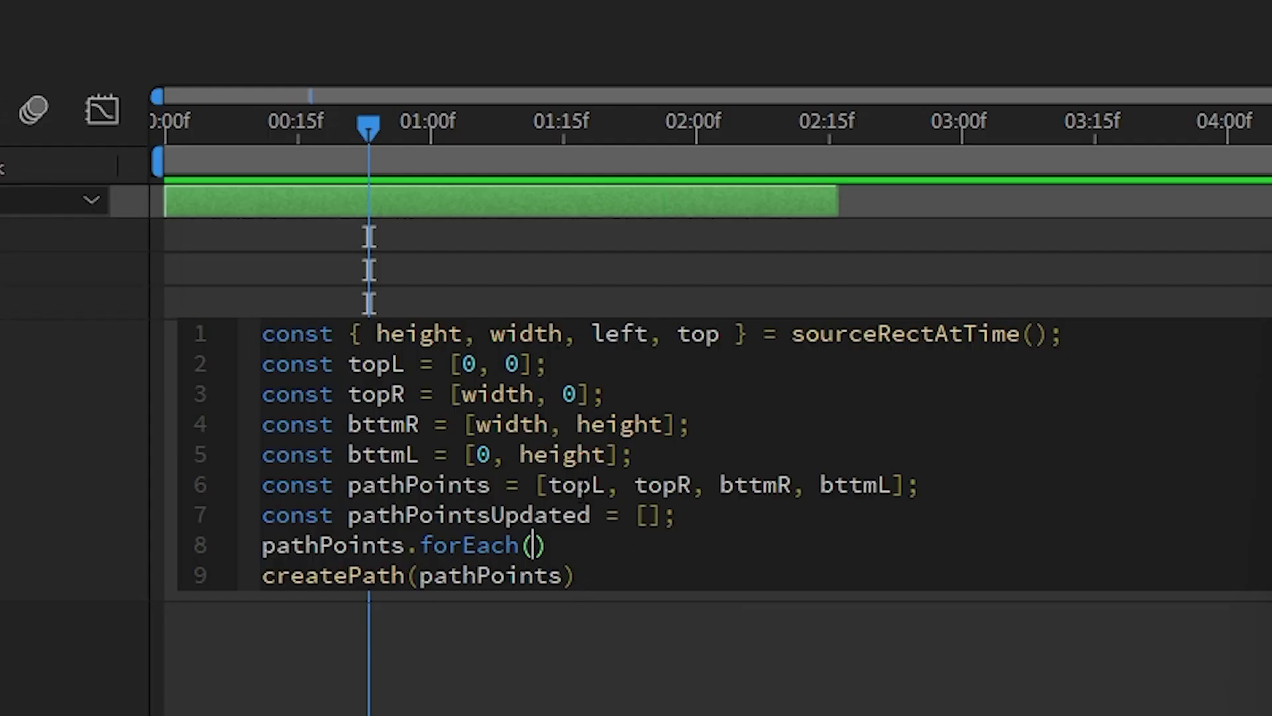
pyautogui.write('a')
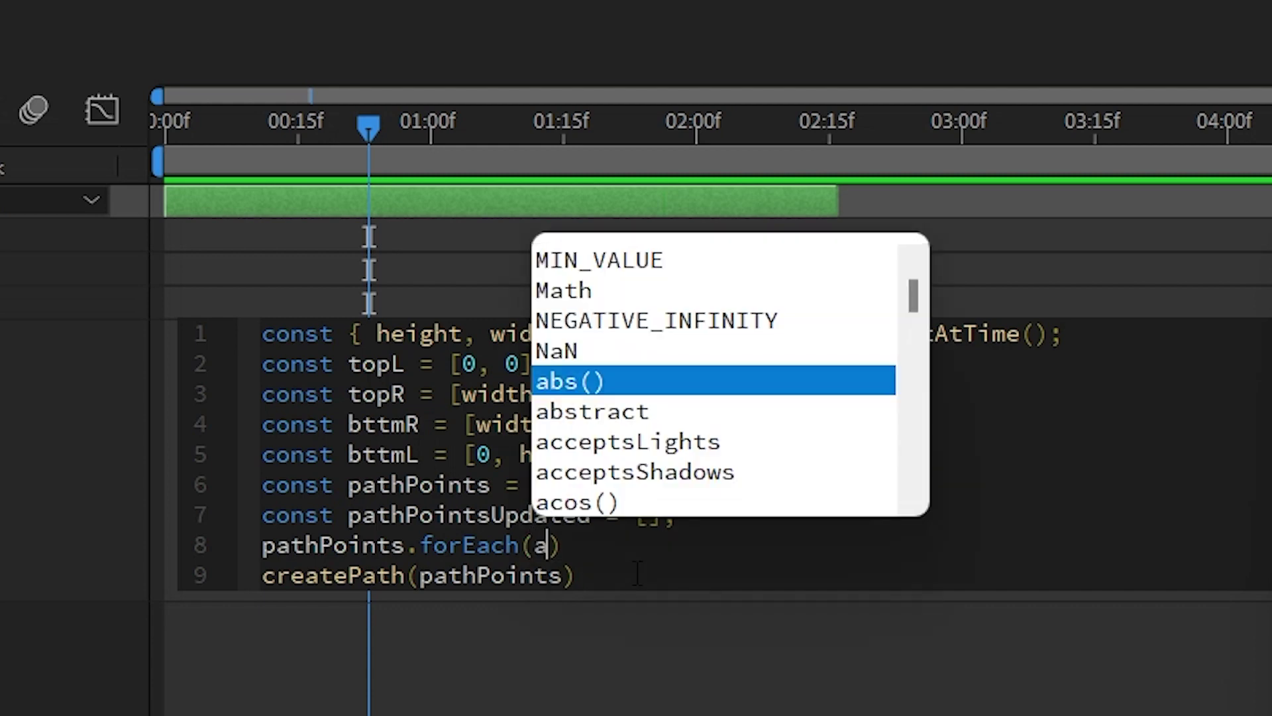
pyautogui.press('BackSpace')
pyautogui.write('item')
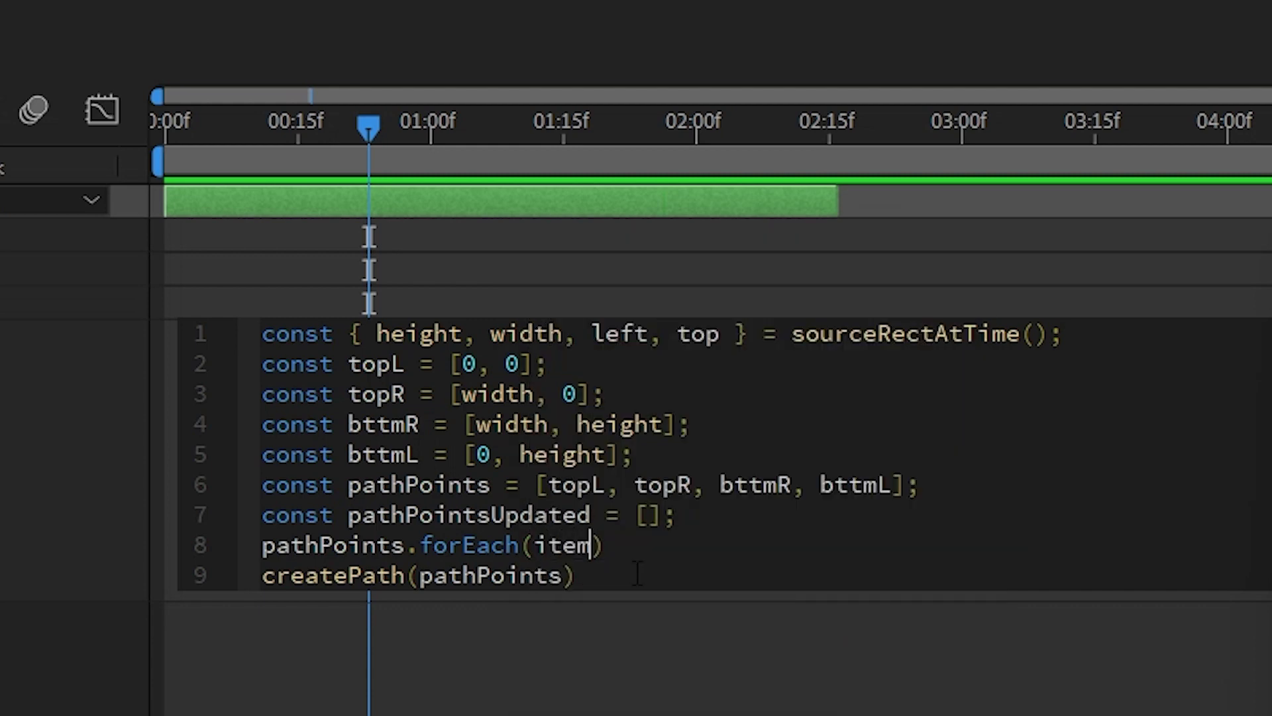
pyautogui.write(' =>')
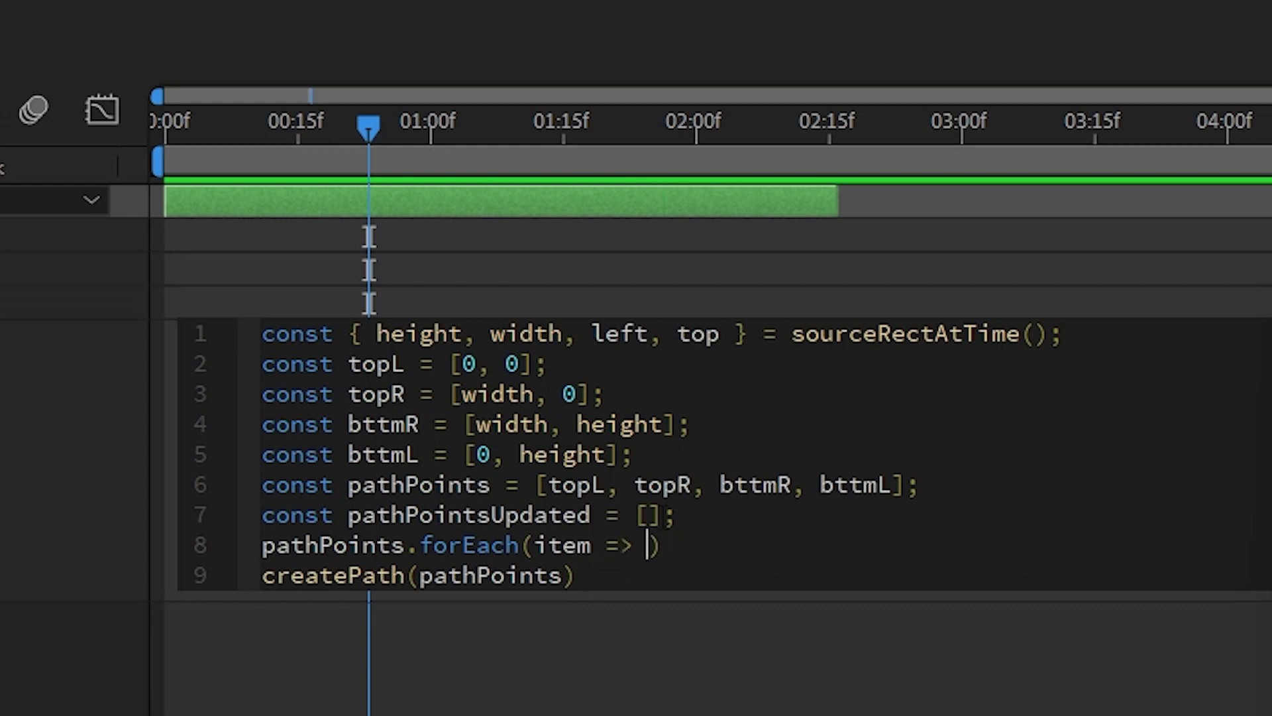
# Step: Complete the forEach callback with pathPointsUpdated.push(item), reusing the existing array and parameter names
pyautogui.doubleClick(408, 523)
pyautogui.hotkey('ctrl', 'c')
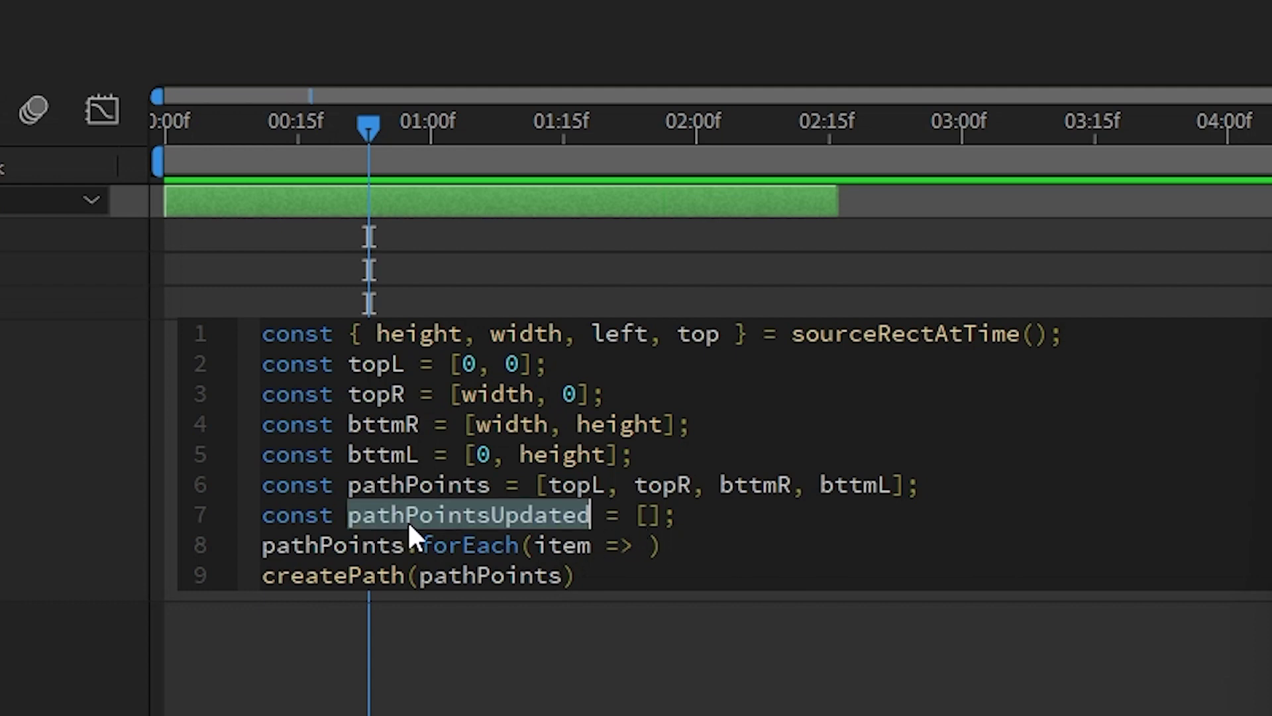
pyautogui.click(648, 548)
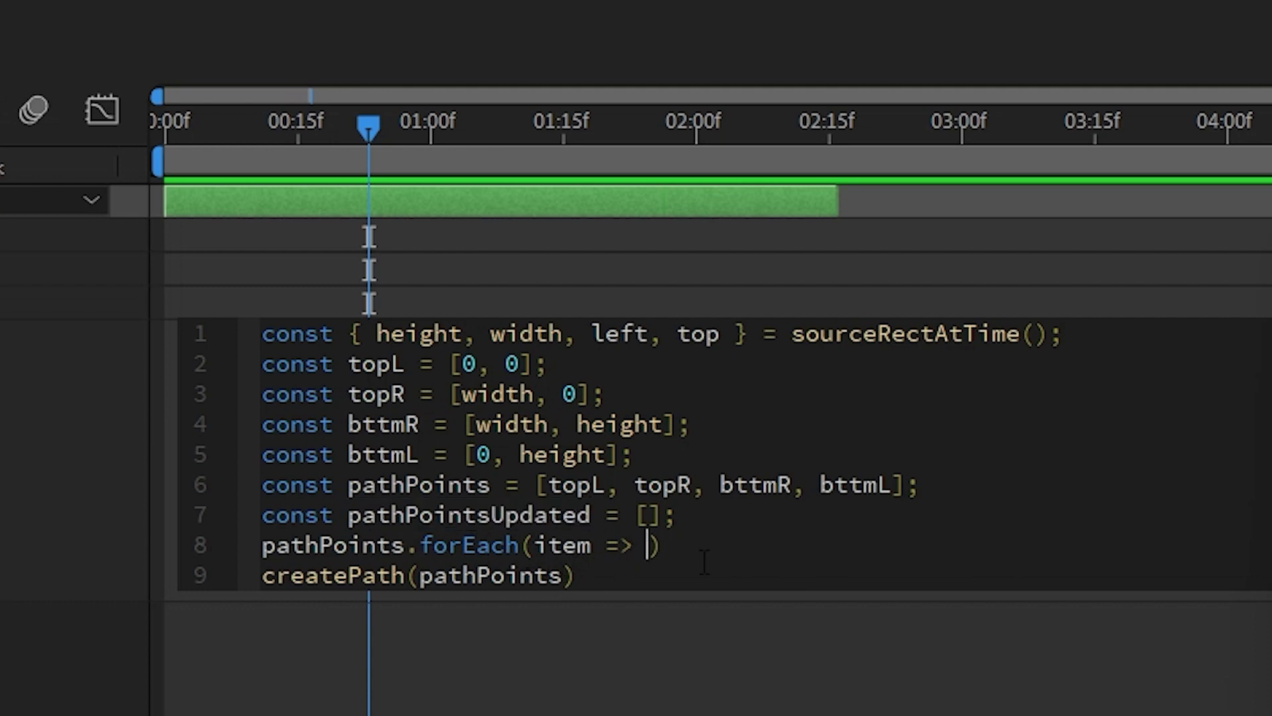
pyautogui.hotkey('ctrl', 'v')
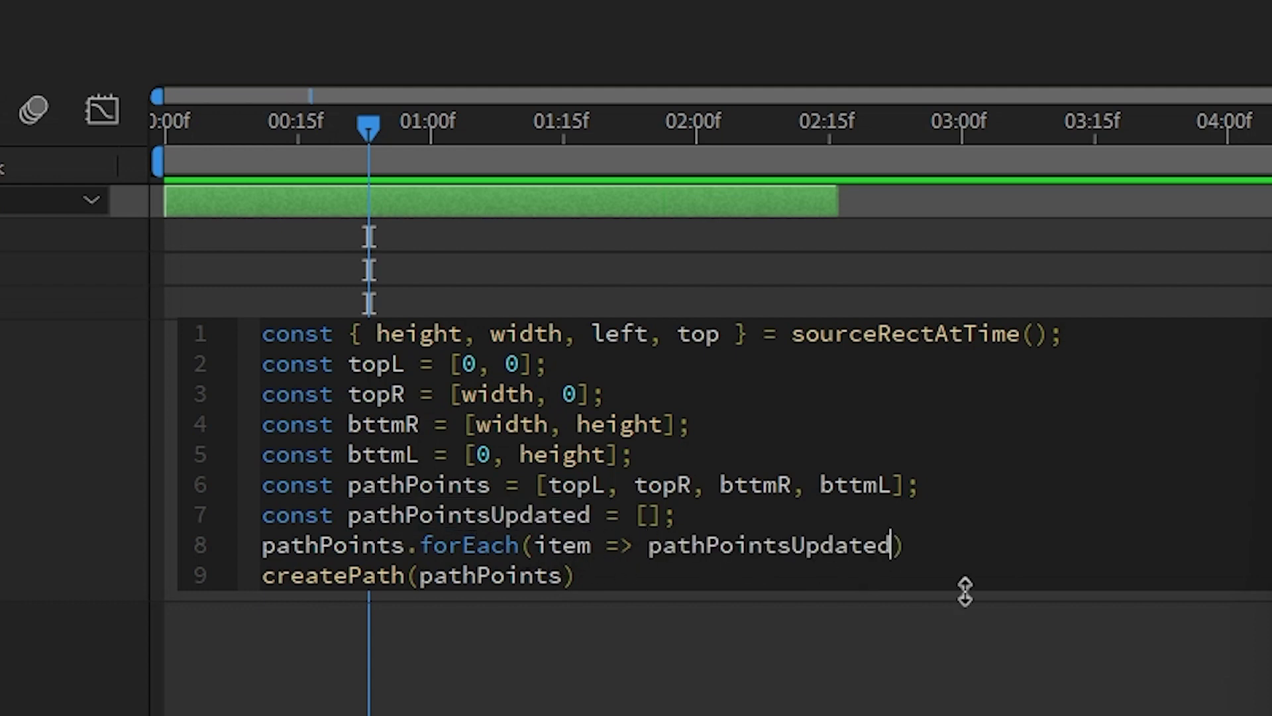
pyautogui.write('.push()')
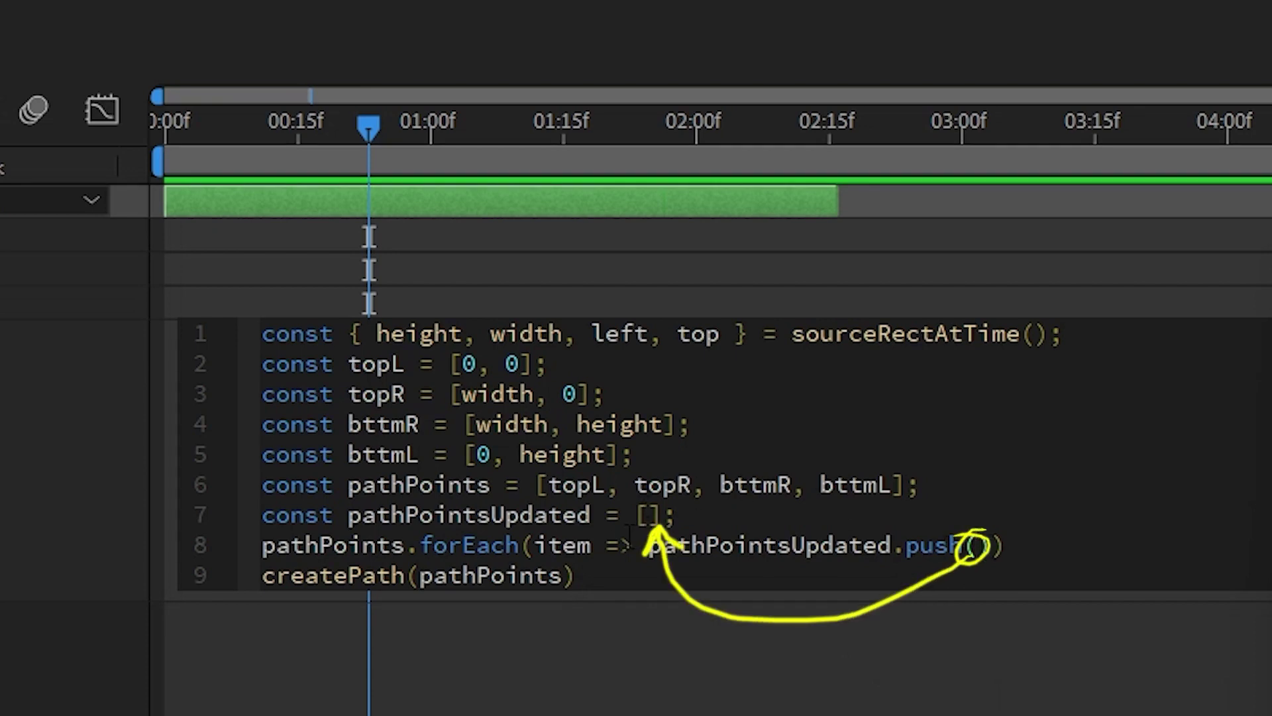
pyautogui.doubleClick(562, 545)
pyautogui.hotkey('ctrl', 'c')
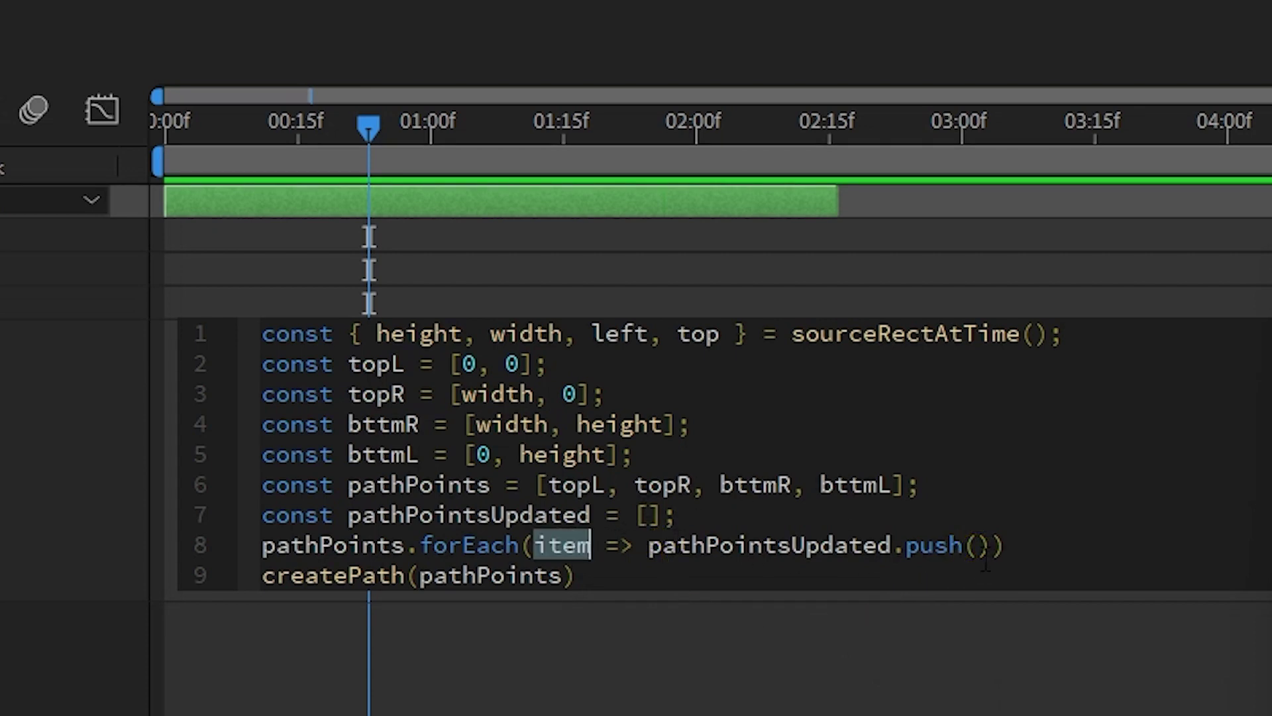
pyautogui.click(979, 546)
pyautogui.hotkey('ctrl', 'v')
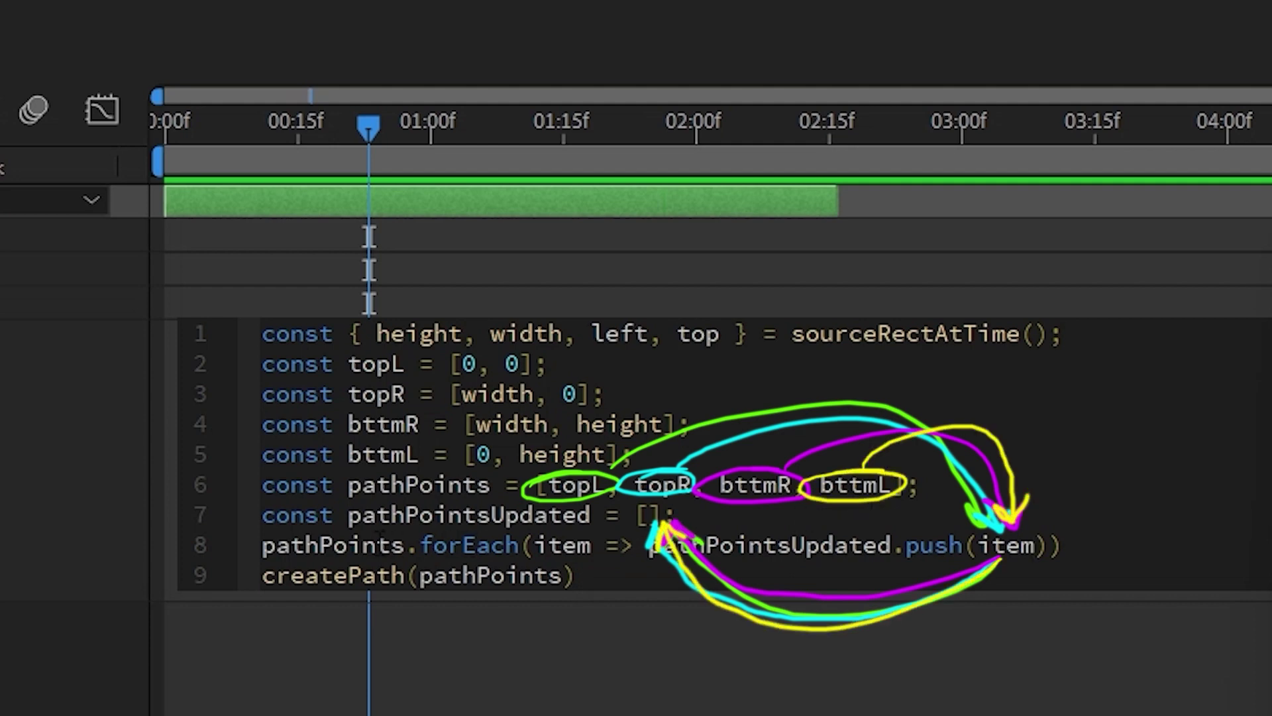
# Step: Replace pathPoints with pathPointsUpdated in the createPath call and apply the expression
pyautogui.doubleClick(498, 518)
pyautogui.hotkey('ctrl', 'c')
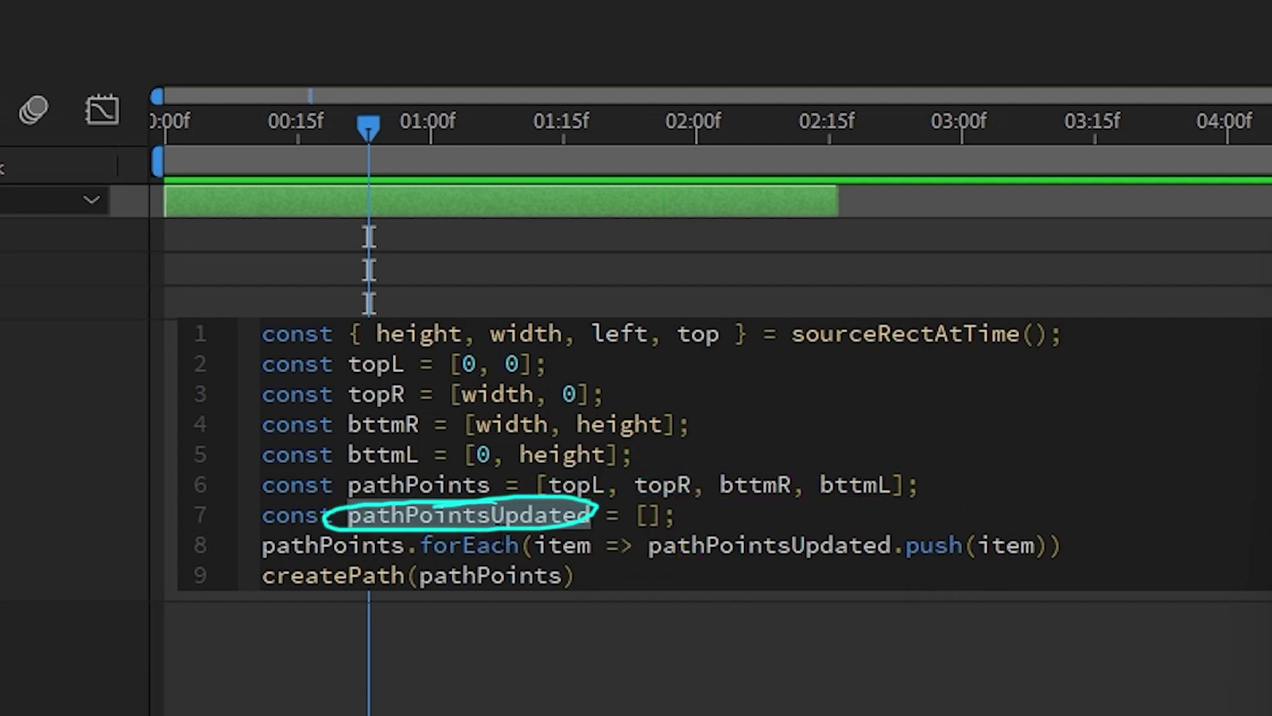
pyautogui.doubleClick(542, 583)
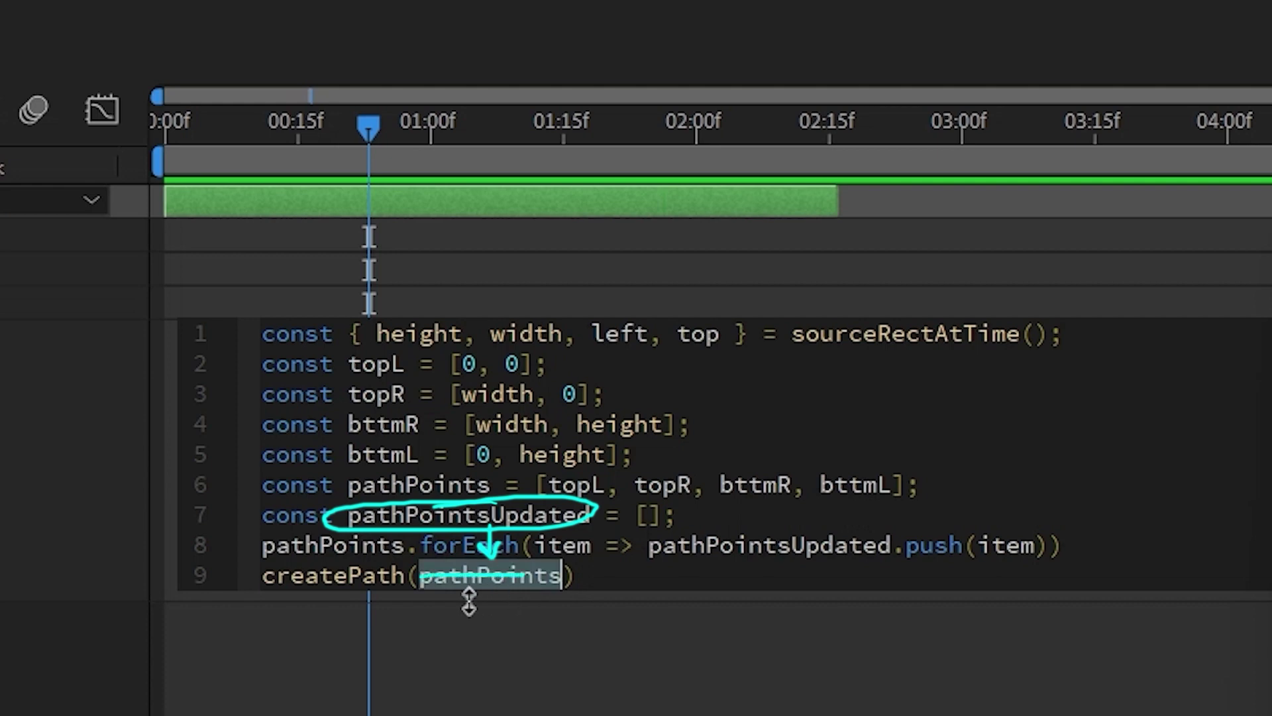
pyautogui.hotkey('ctrl', 'v')
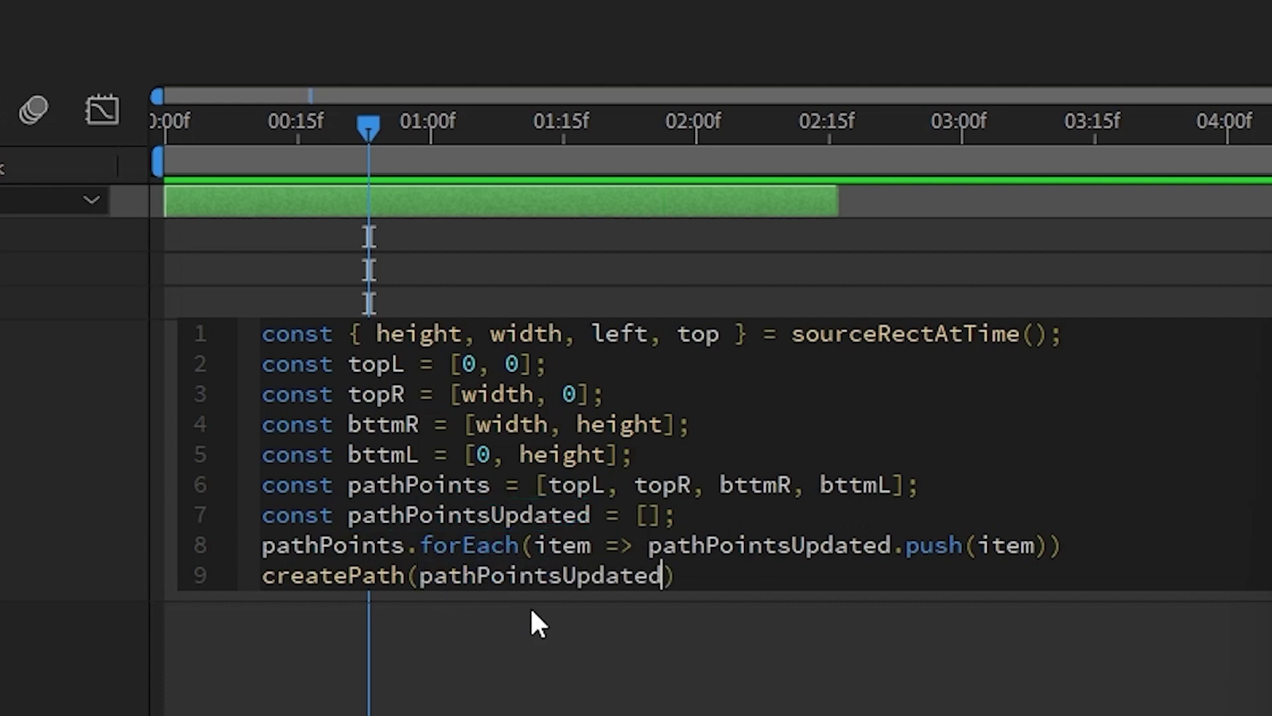
pyautogui.click(507, 618)
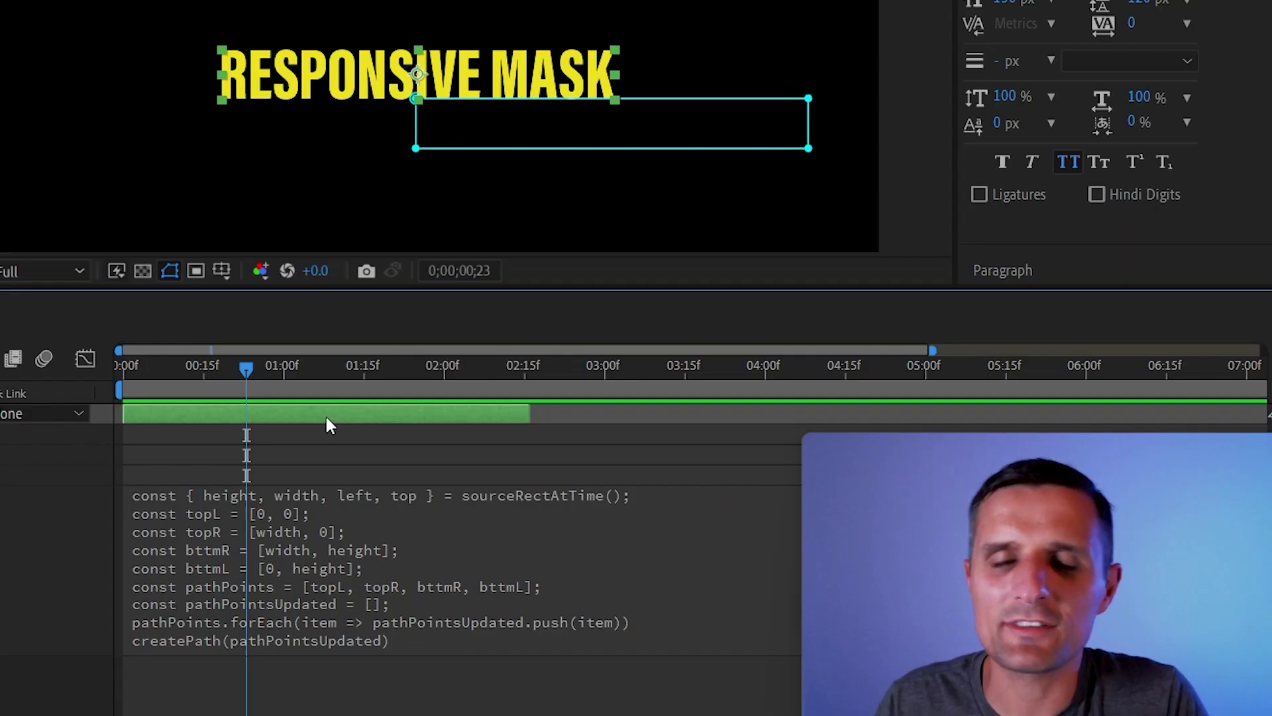
# Step: Extend the pushed value to item + [left, top], apply the expression and select the text layer
pyautogui.click(437, 516)
pyautogui.click(333, 610)
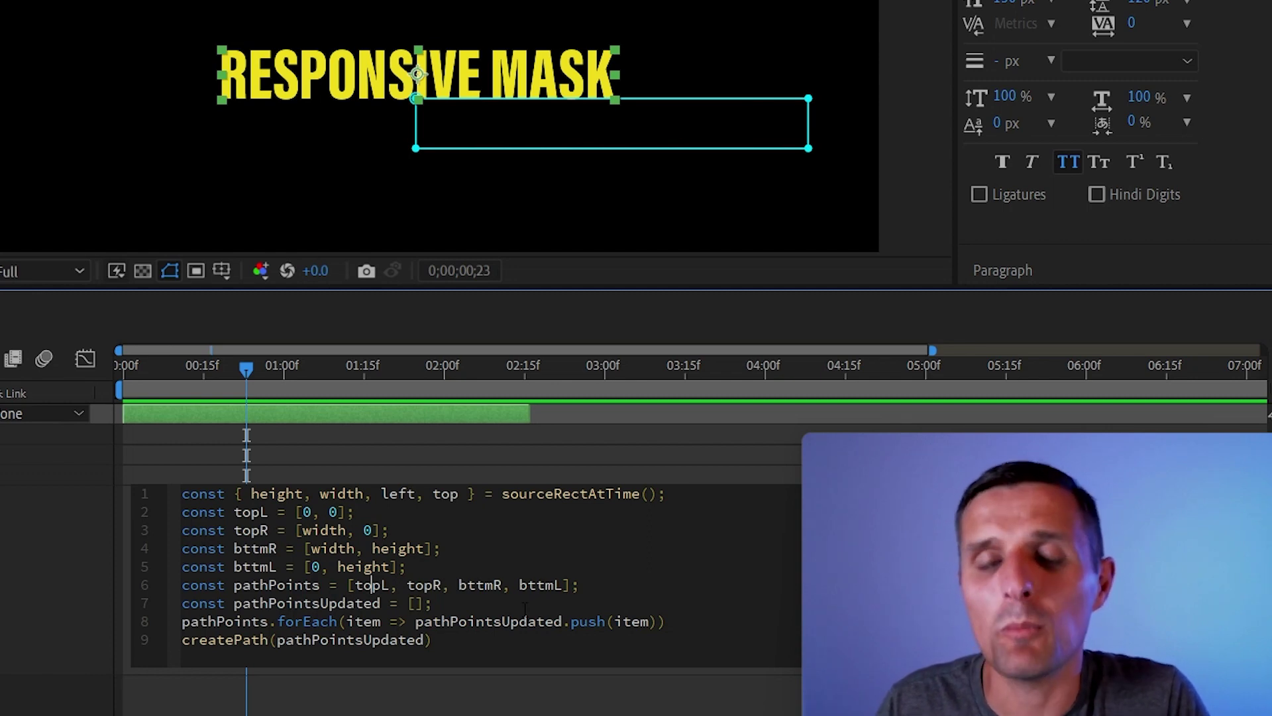
pyautogui.click(630, 622)
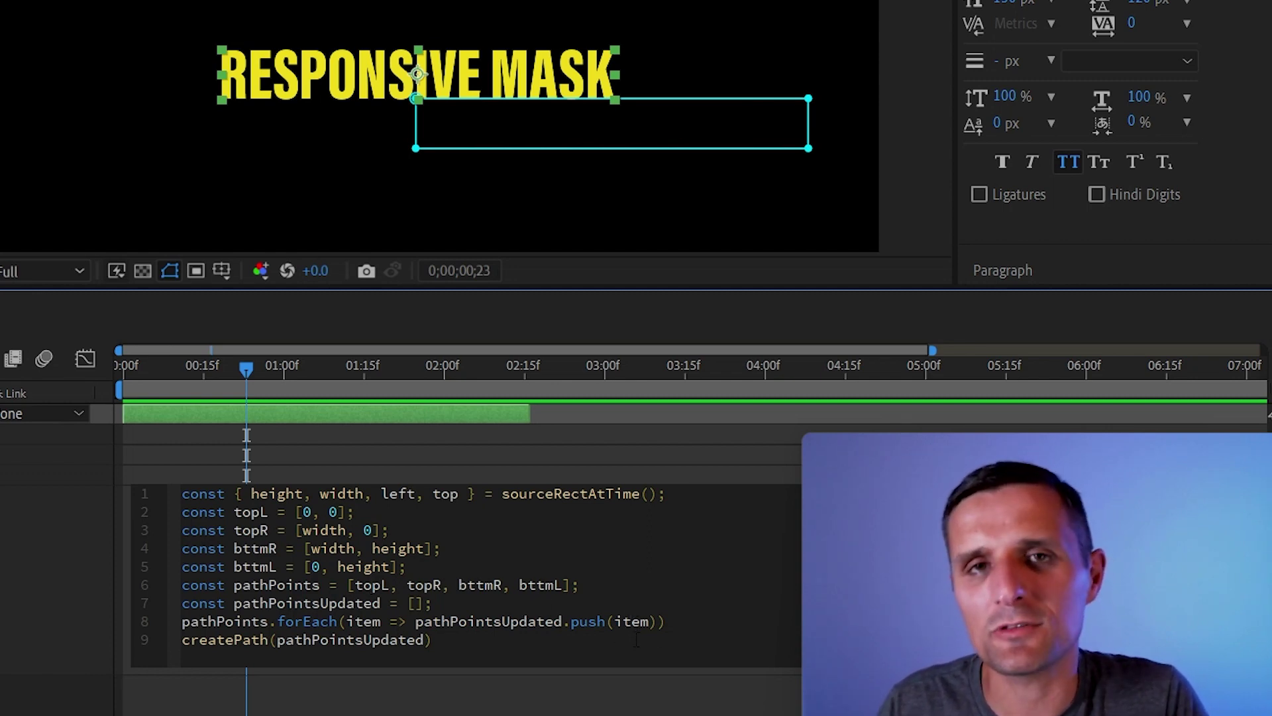
pyautogui.moveTo(623, 622); pyautogui.dragTo(652, 622)
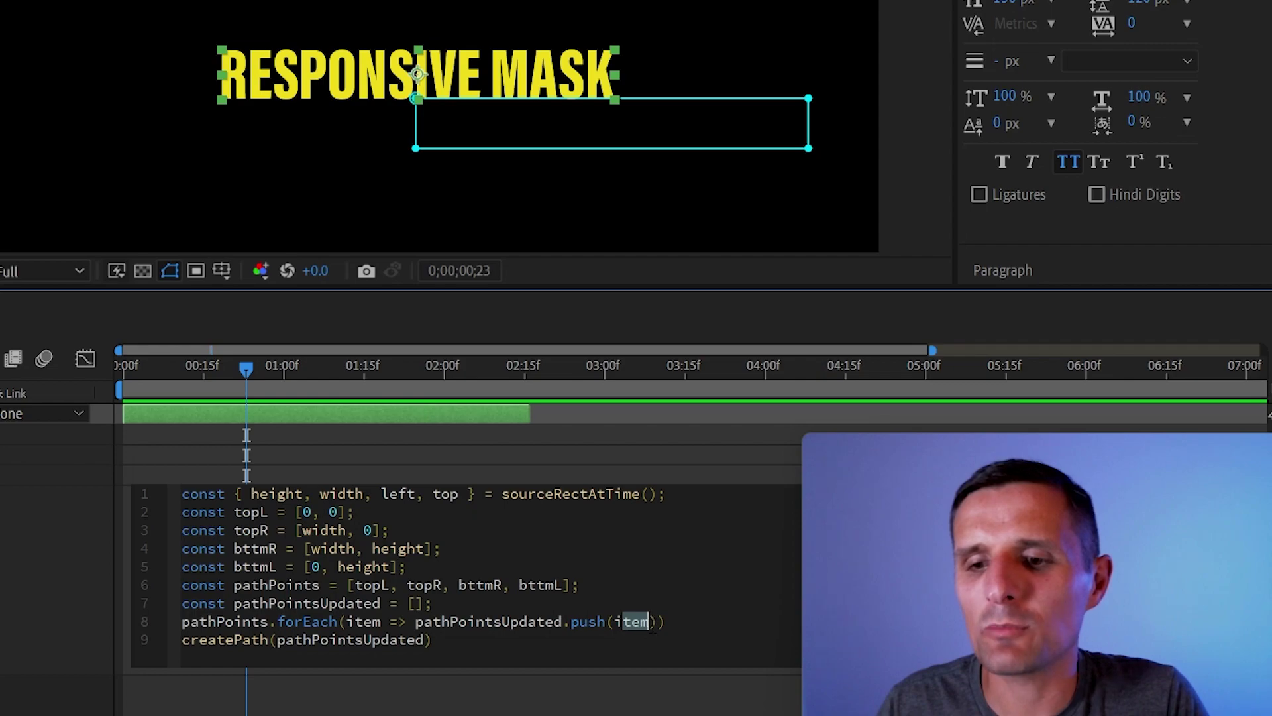
pyautogui.click(653, 622)
pyautogui.write('+ ')
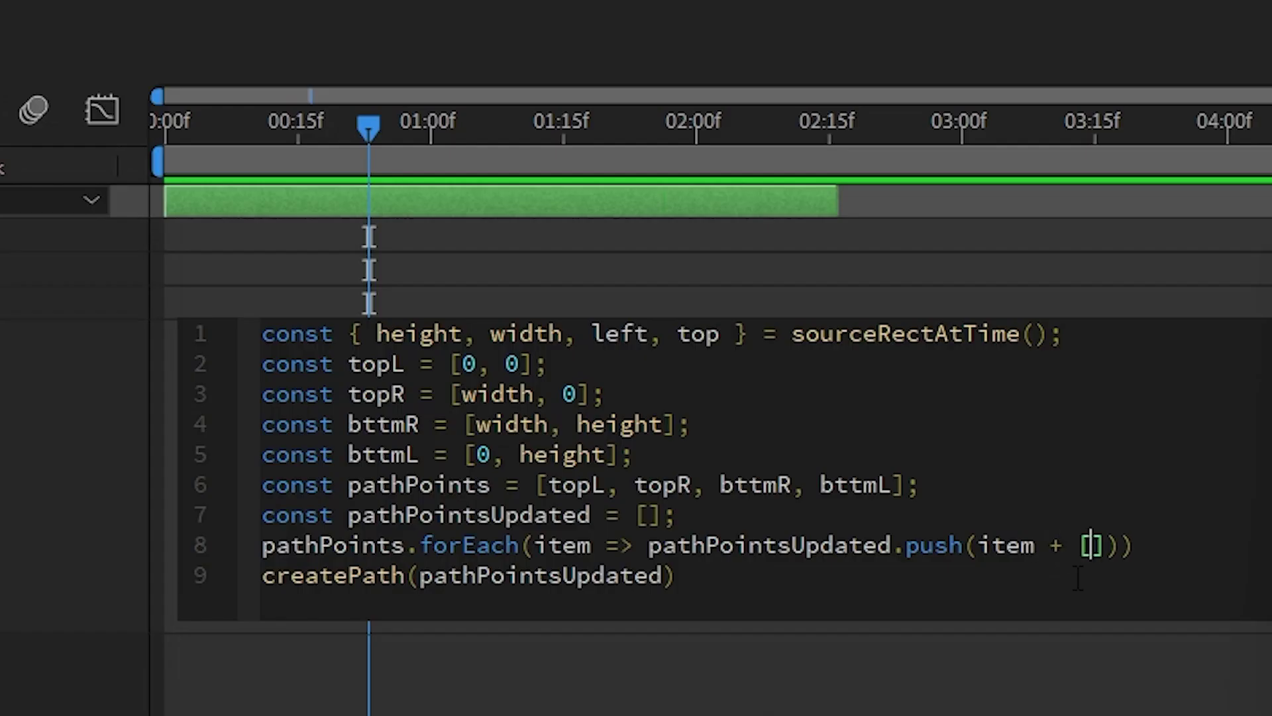
pyautogui.write('[left, top')
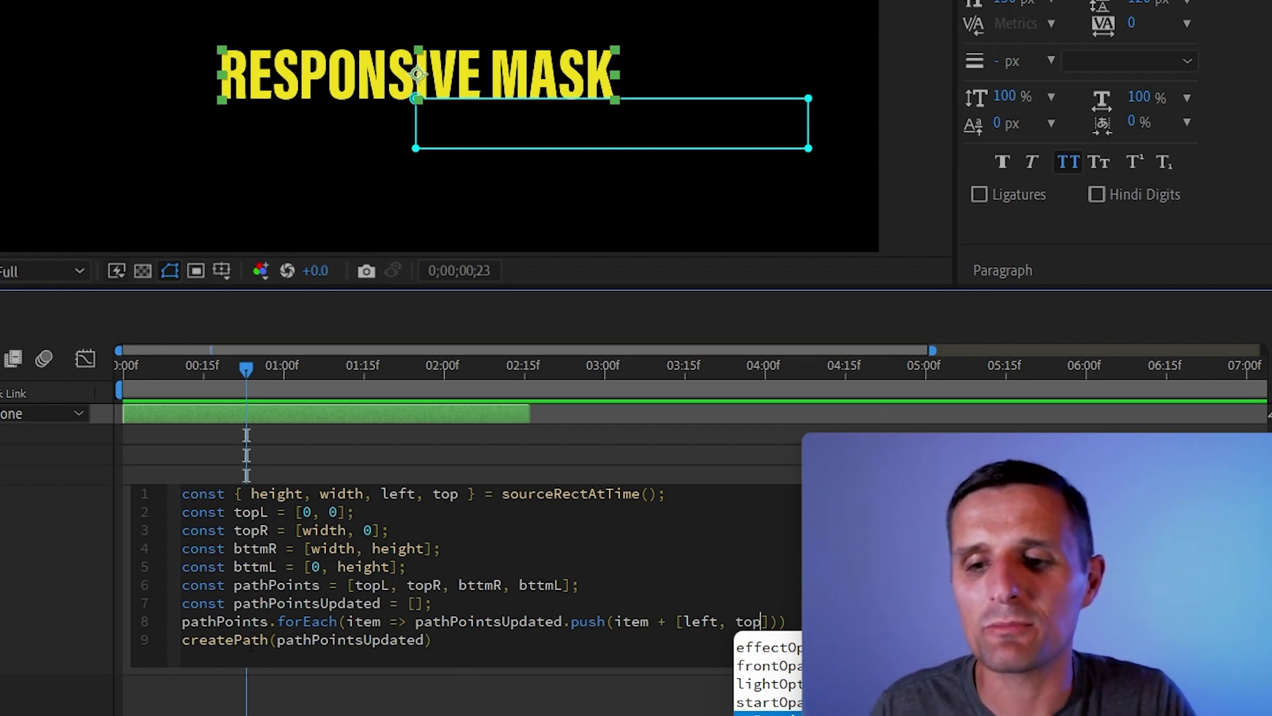
pyautogui.click(89, 602)
pyautogui.click(288, 415)
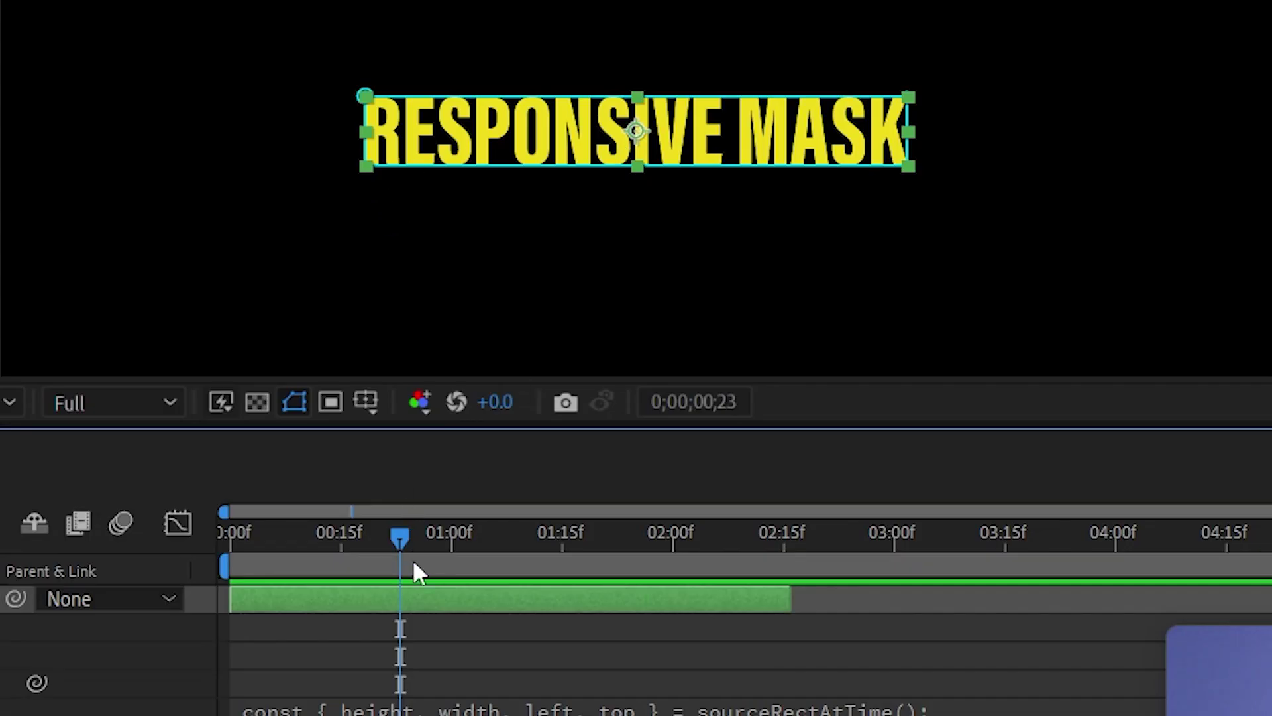
# Step: Test the mask by temporarily replacing the layer's text with "ASDF ASDF ASD FS"
pyautogui.doubleClick(437, 597)
pyautogui.write('ASDF ASDF ASD FS')
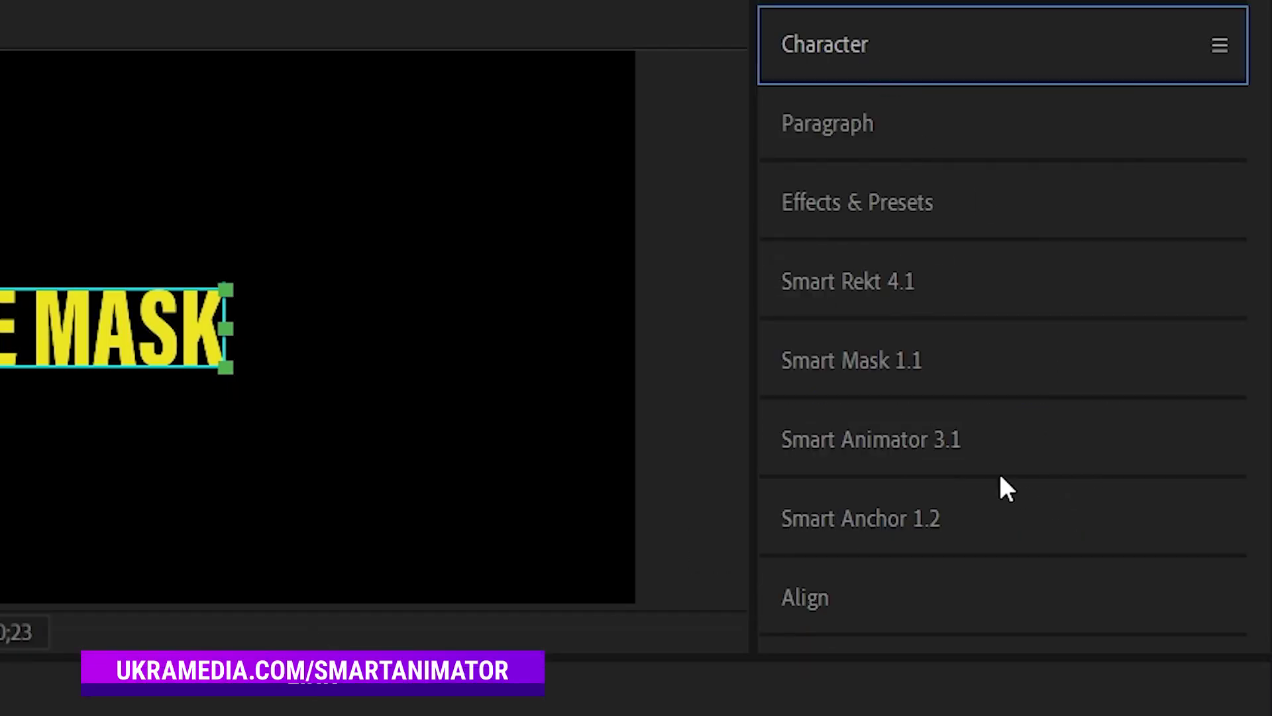
# Step: Animate the text layer with Smart Animator 3.1 and scrub the timeline to 0;00;00;08 and 0;00;01;08 to check the mask
pyautogui.click(855, 445)
pyautogui.click(795, 512)
pyautogui.moveTo(521, 559); pyautogui.dragTo(418, 583)
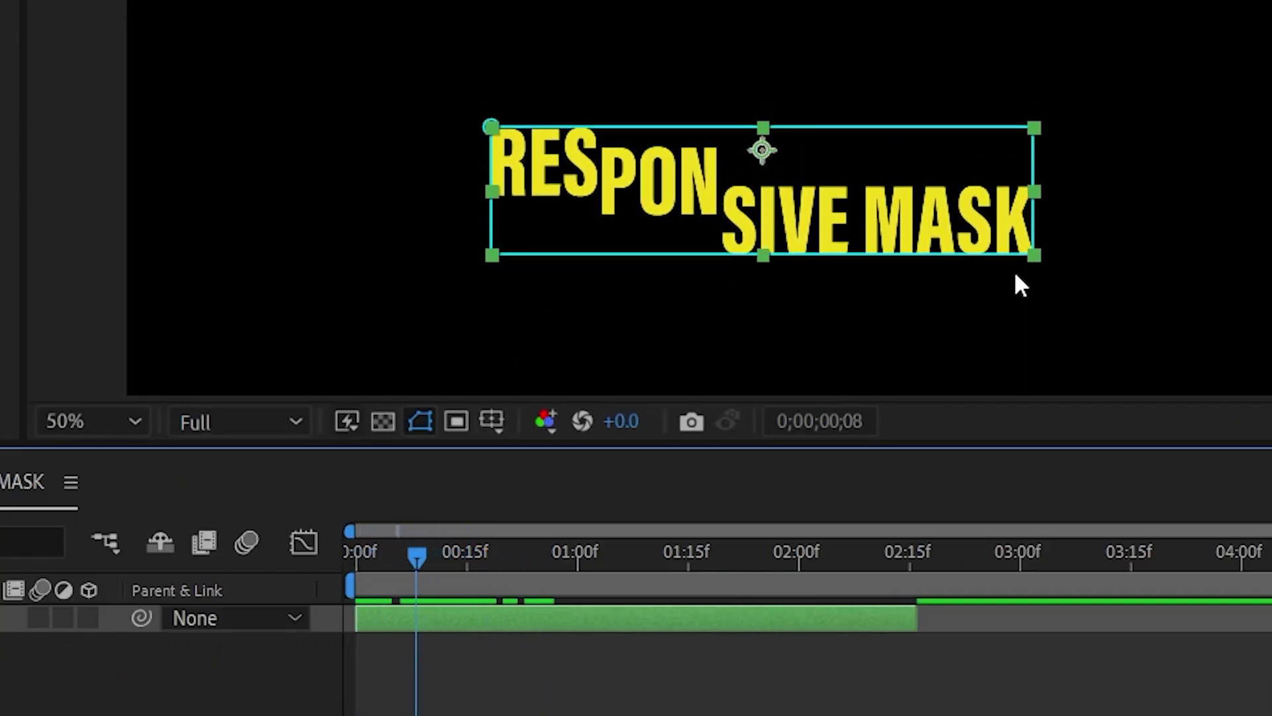
pyautogui.moveTo(436, 563); pyautogui.dragTo(637, 575)
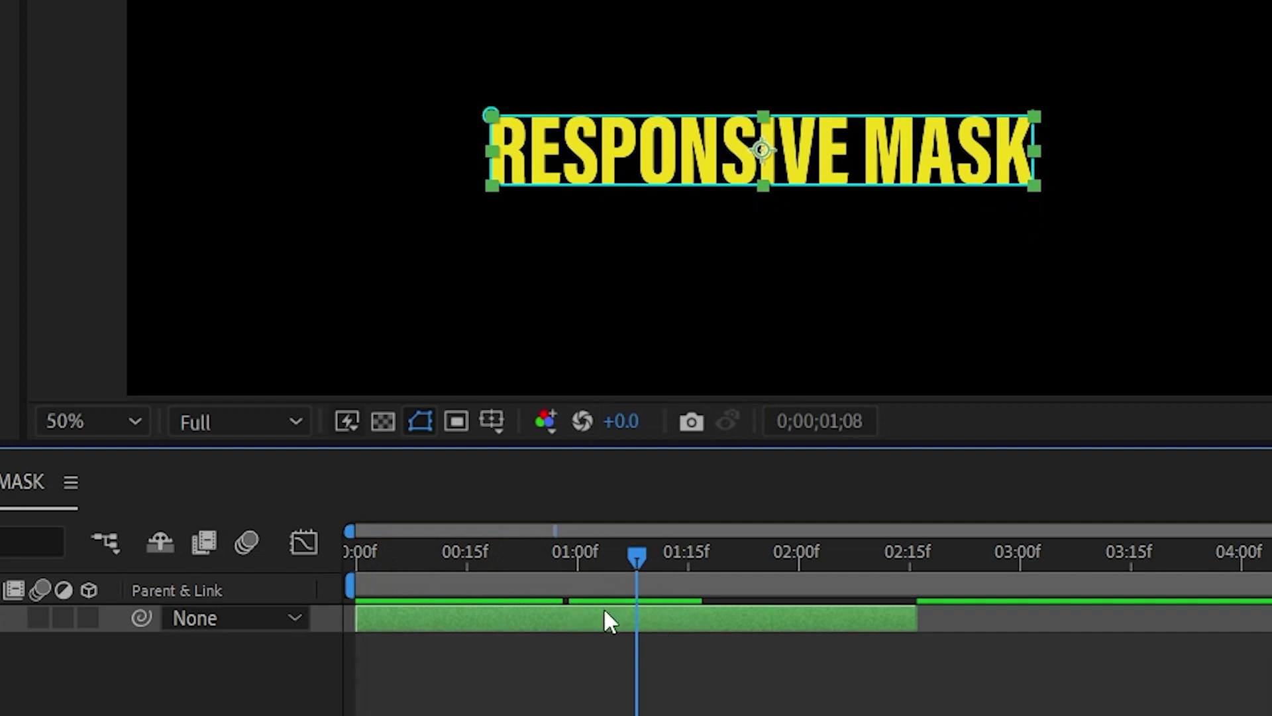
# Step: Shift the text layer along the timeline so it starts at about 01:03f, and set the current time to about 02:13f
pyautogui.moveTo(620, 633); pyautogui.dragTo(866, 630)
pyautogui.click(903, 564)
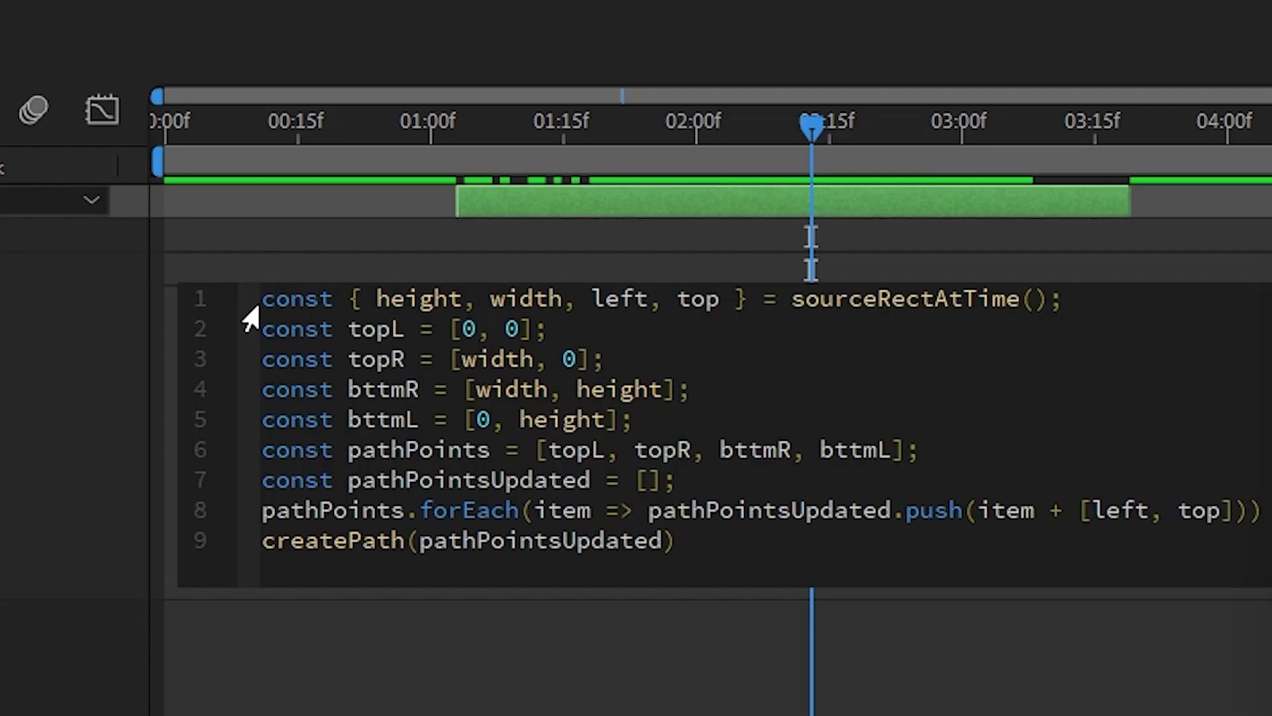
# Step: Insert a new first line in the Mask Path expression and declare the constant layerMidPoint on it
pyautogui.click(263, 299)
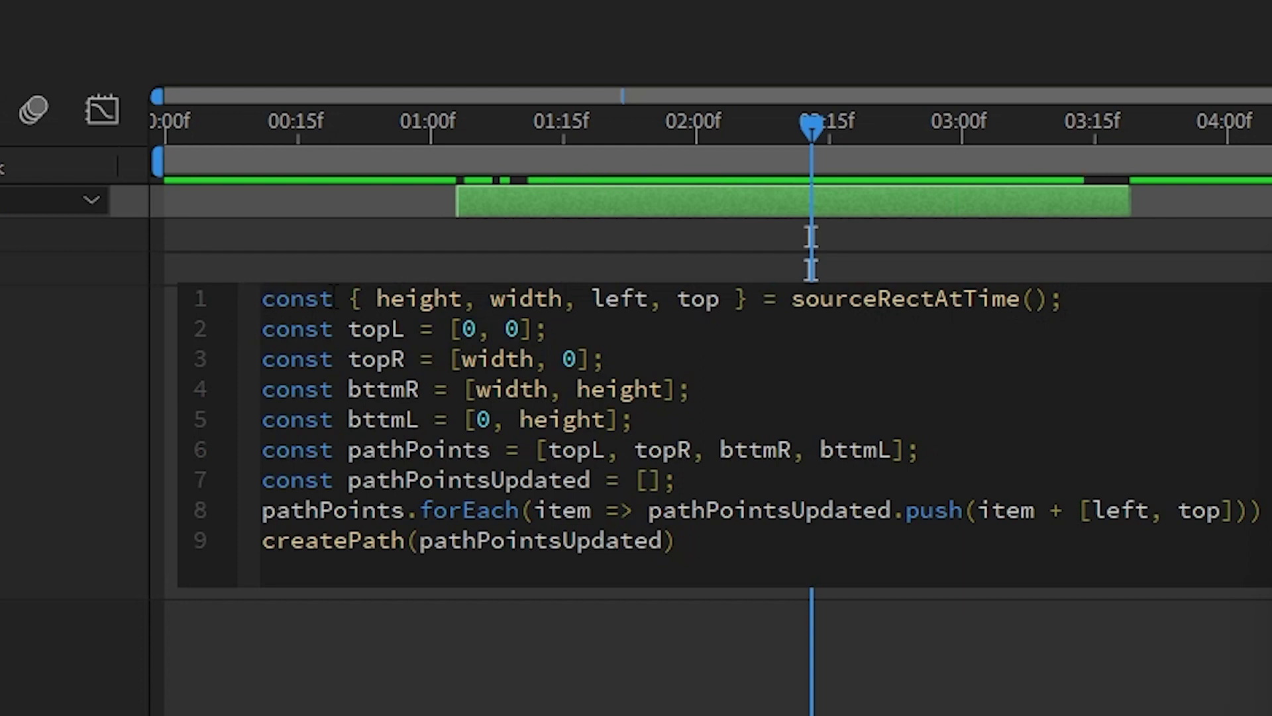
pyautogui.press('Return')
pyautogui.press('Up')
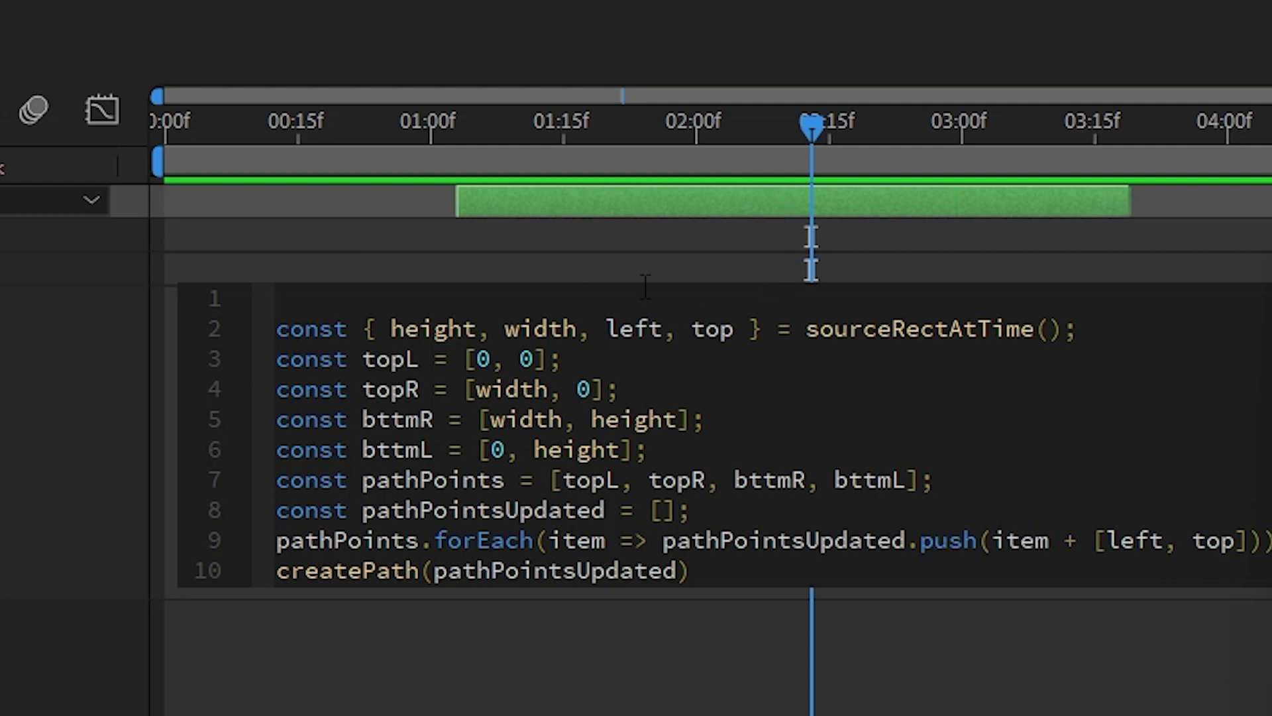
pyautogui.write('const layerMidP')
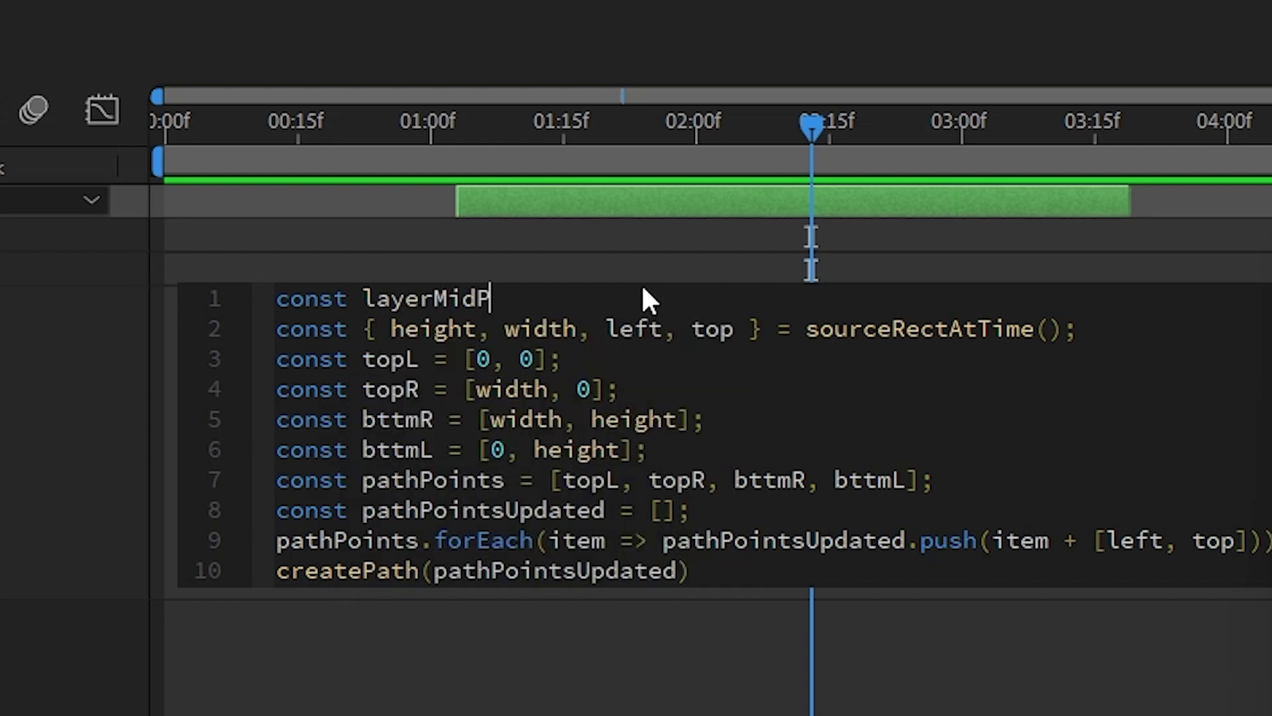
pyautogui.write('oint = ')
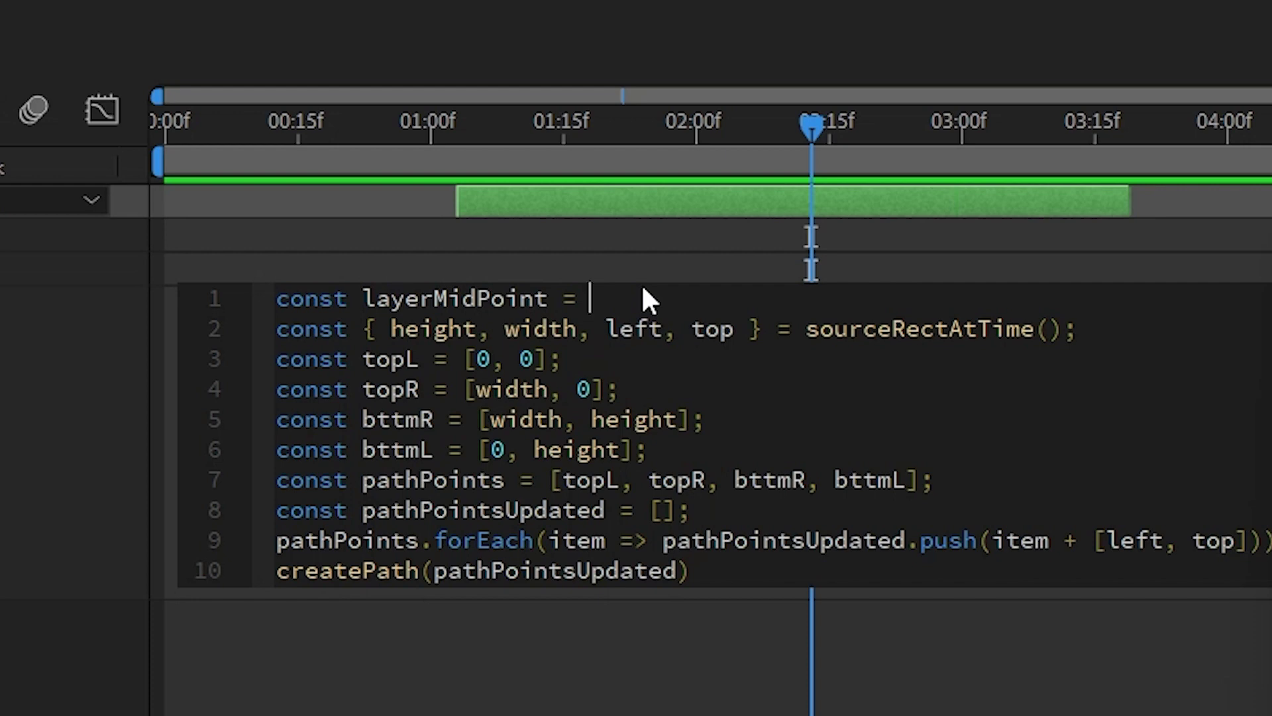
# Step: Define layerMidPoint as (outPoint - inPoint) / 2; on the expression's first line
pyautogui.write('()')
pyautogui.write('outPoi')
pyautogui.write('nt')
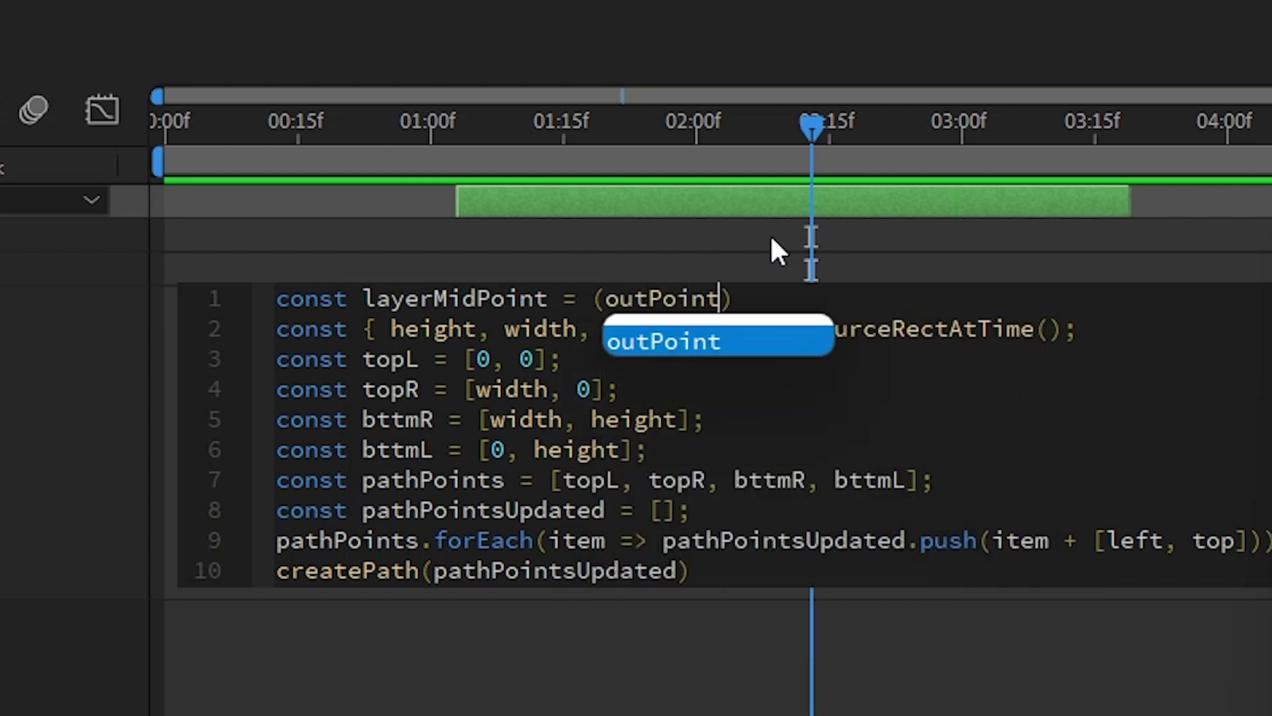
pyautogui.write(' - inPo')
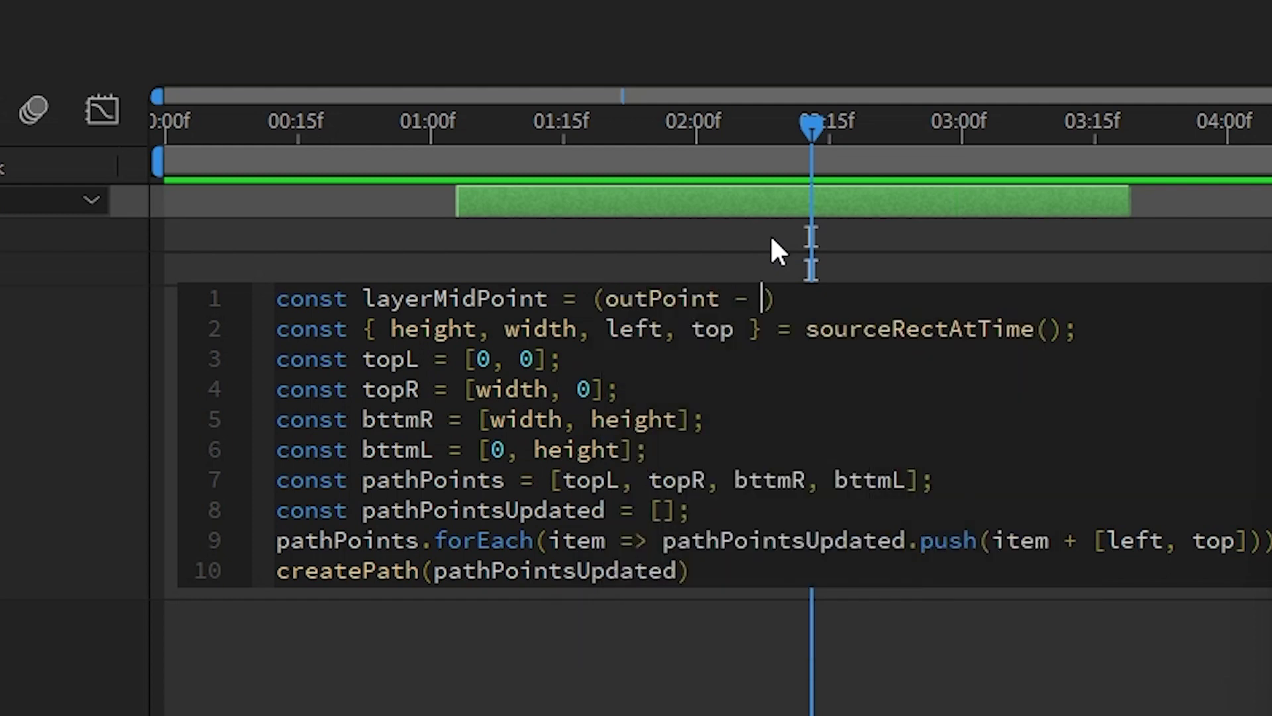
pyautogui.press('Return')
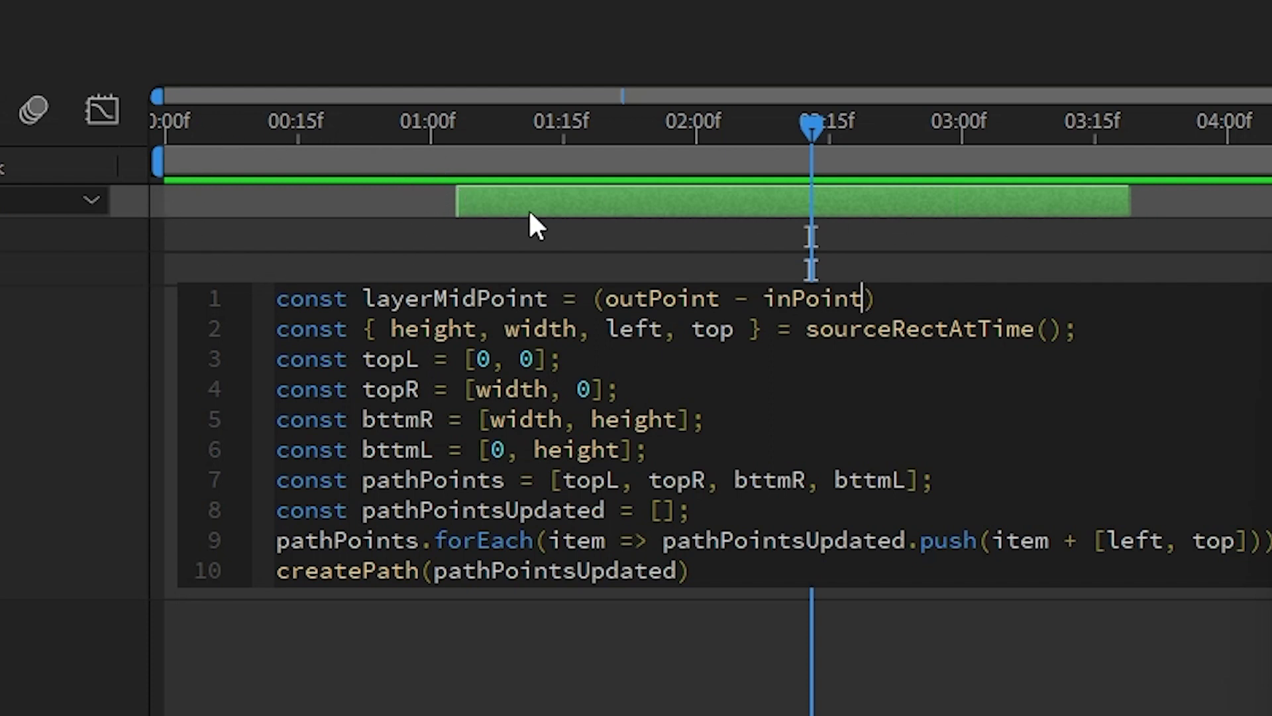
pyautogui.click(889, 298)
pyautogui.write('/')
pyautogui.write('2;')
# Step: Copy the layerMidPoint name and insert it as the argument of sourceRectAtTime() on line 2
pyautogui.click(491, 298)
pyautogui.doubleClick(491, 298)
pyautogui.hotkey('ctrl', 'c')
pyautogui.click(1048, 329)
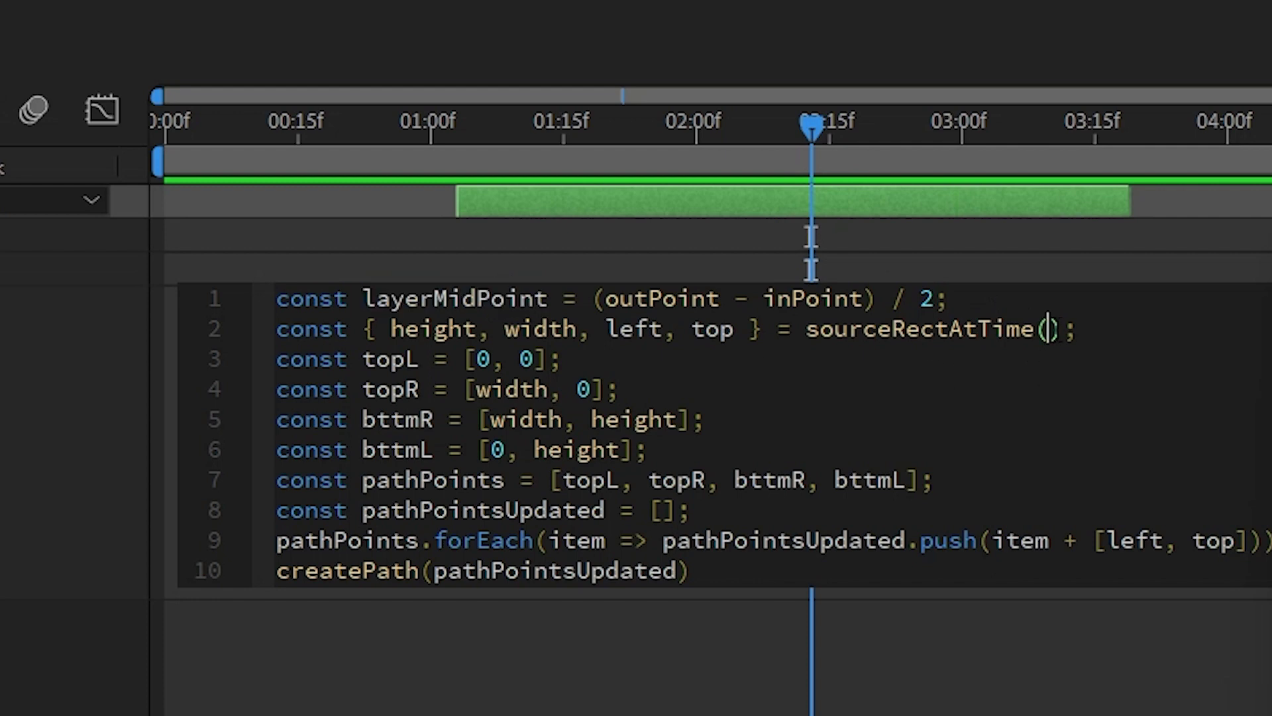
pyautogui.write('time')
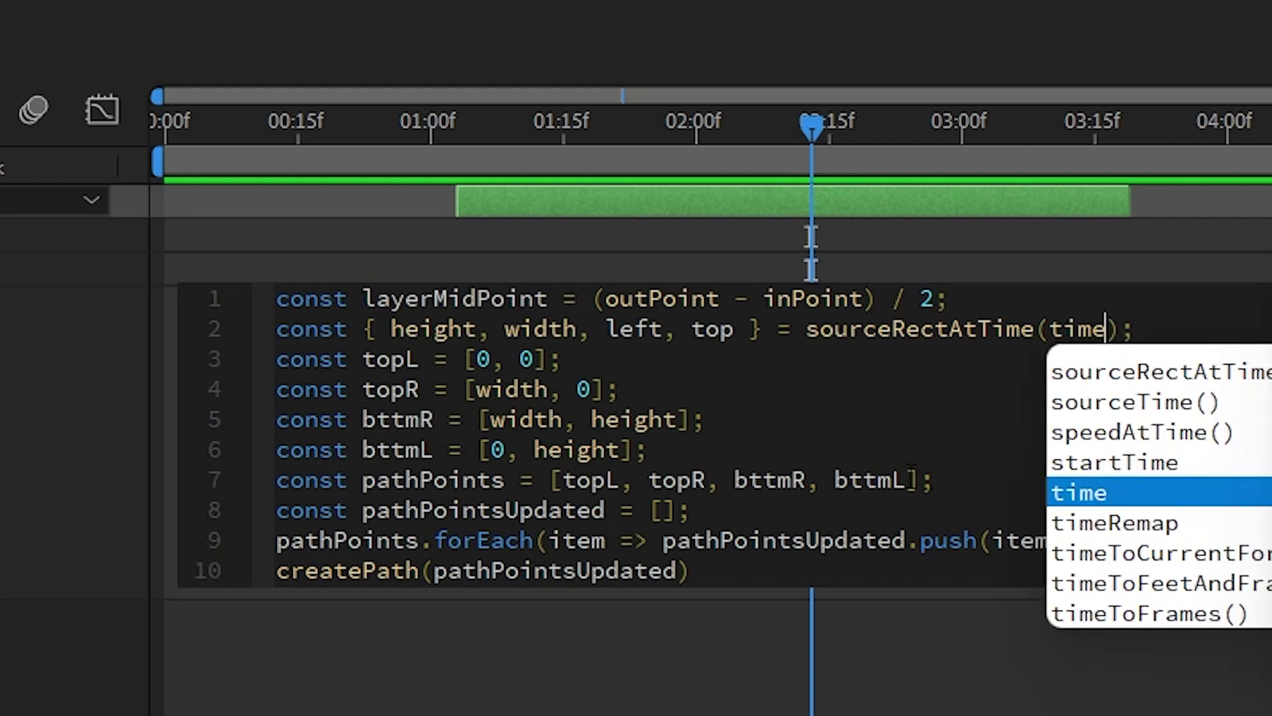
pyautogui.press('BackSpace')
pyautogui.press('BackSpace')
pyautogui.press('BackSpace')
pyautogui.press('BackSpace')
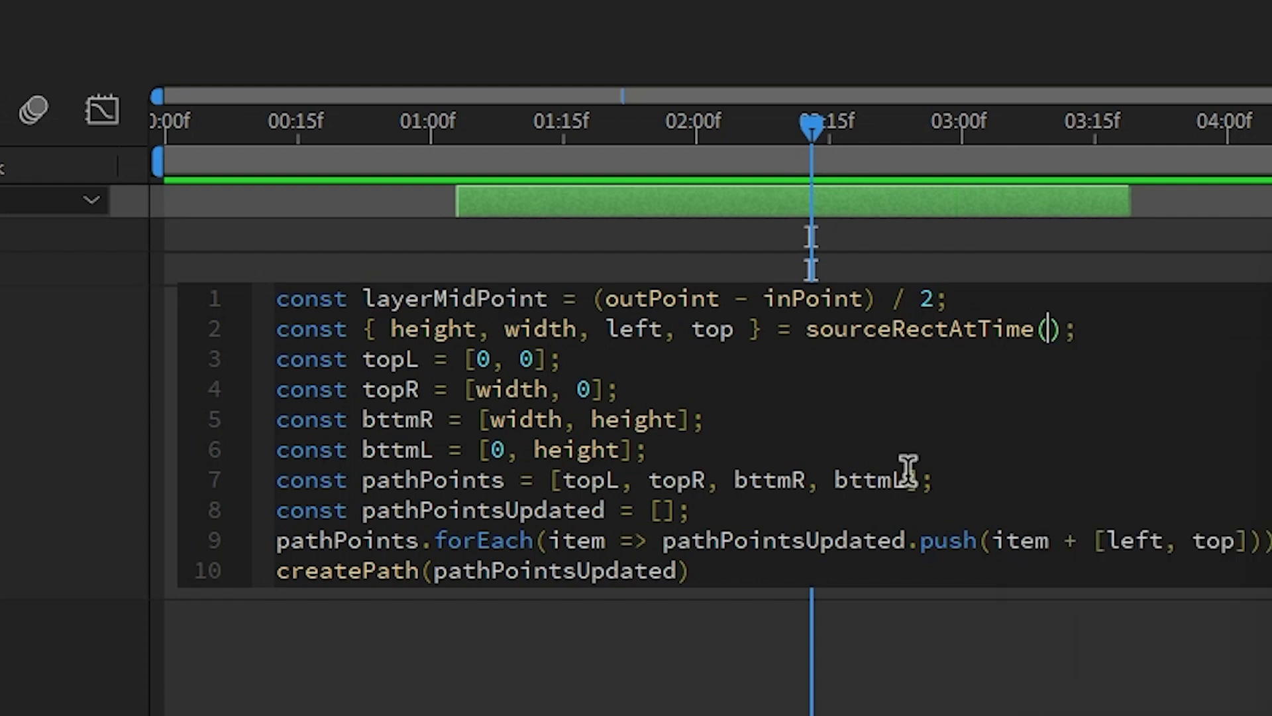
pyautogui.hotkey('ctrl', 'v')
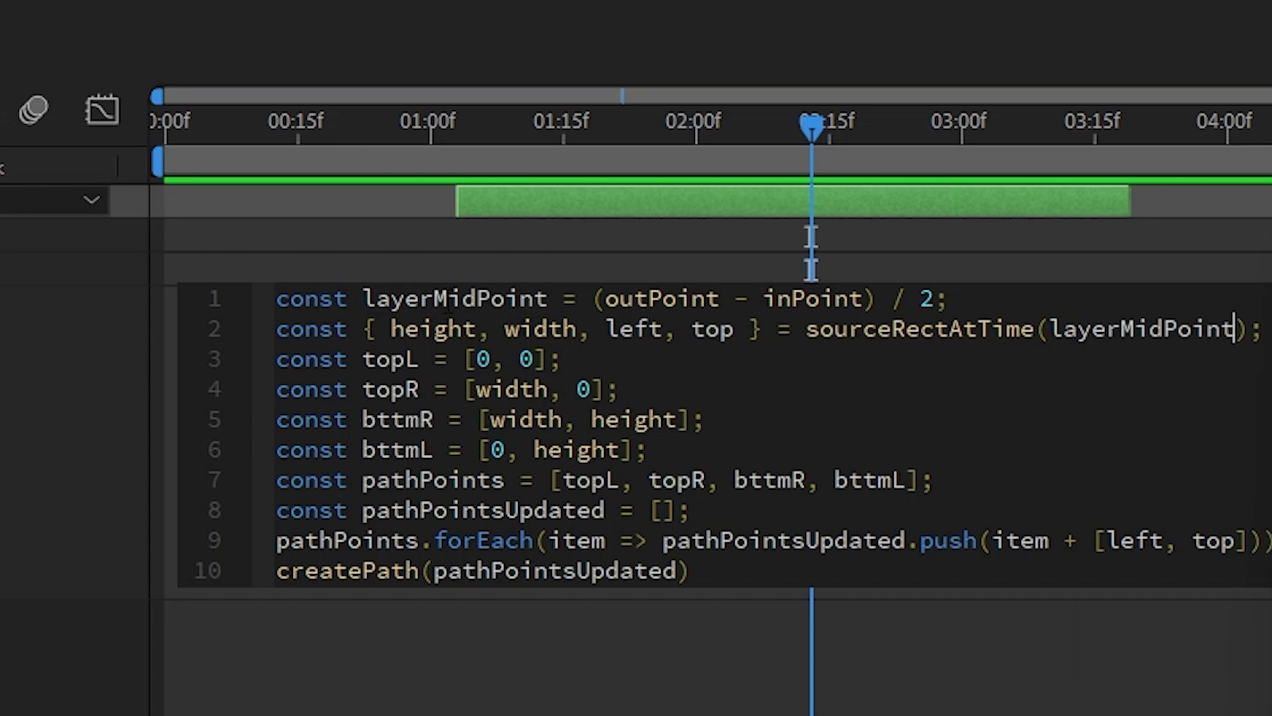
# Step: Scrub the timeline across the text layer's duration to check how the mask holds during the text animation
pyautogui.moveTo(446, 136); pyautogui.dragTo(909, 138)
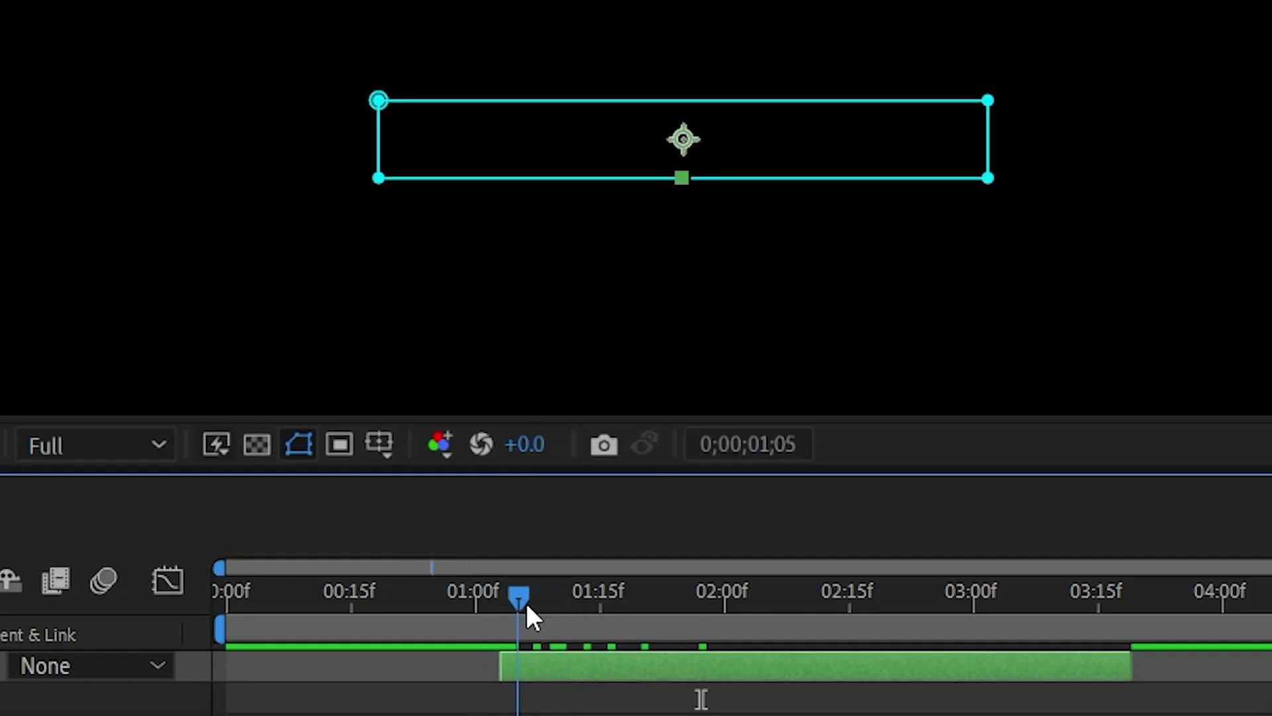
pyautogui.moveTo(916, 593); pyautogui.dragTo(1048, 595)
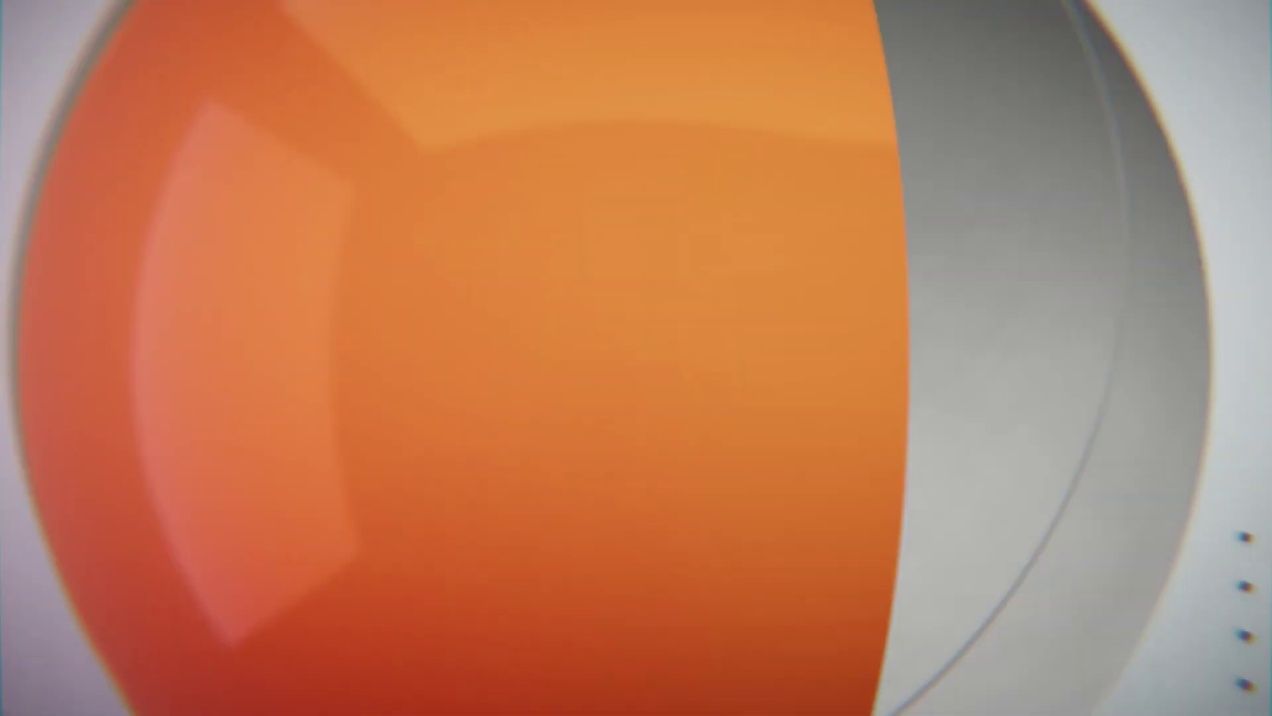